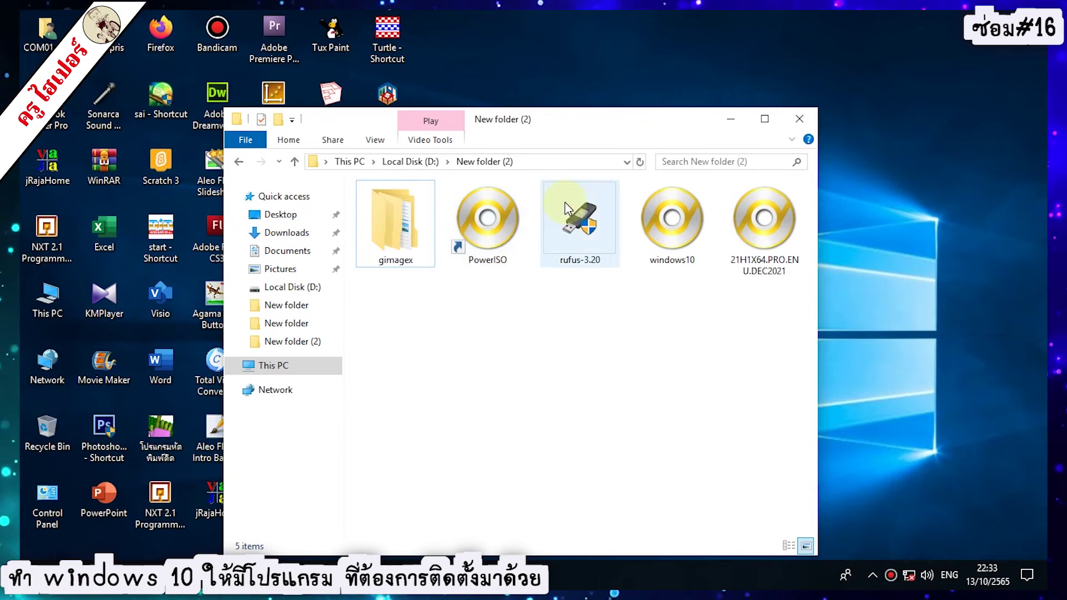
Move the New folder (2) window aside and close it
left_click_drag(639, 127, 743, 123)
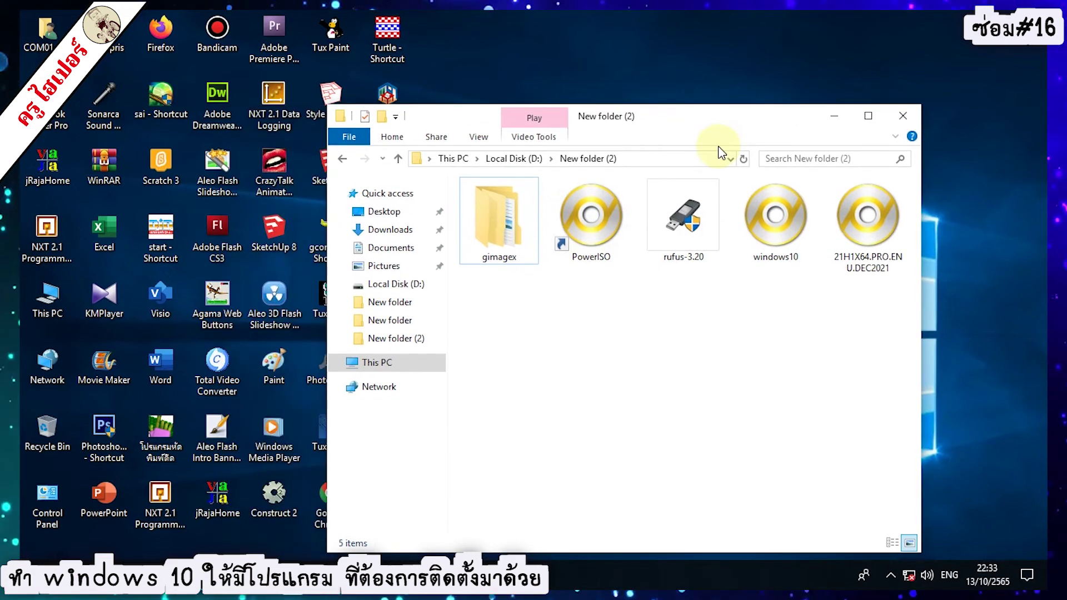
left_click(904, 116)
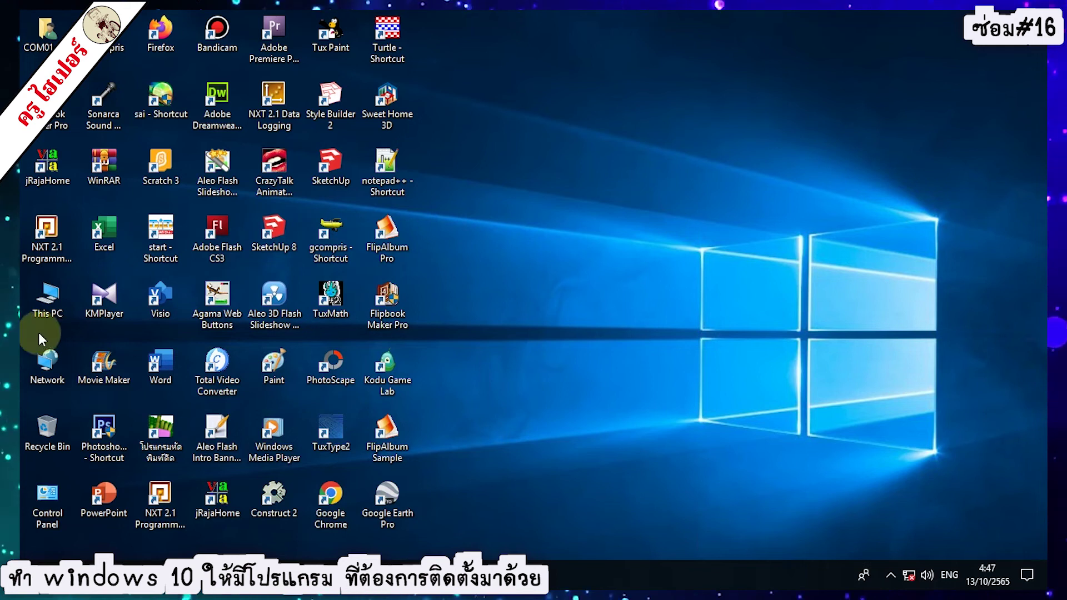
Examine the contents of New Volume (E:) through This PC, return to the drive overview and put the window away
double_click(47, 304)
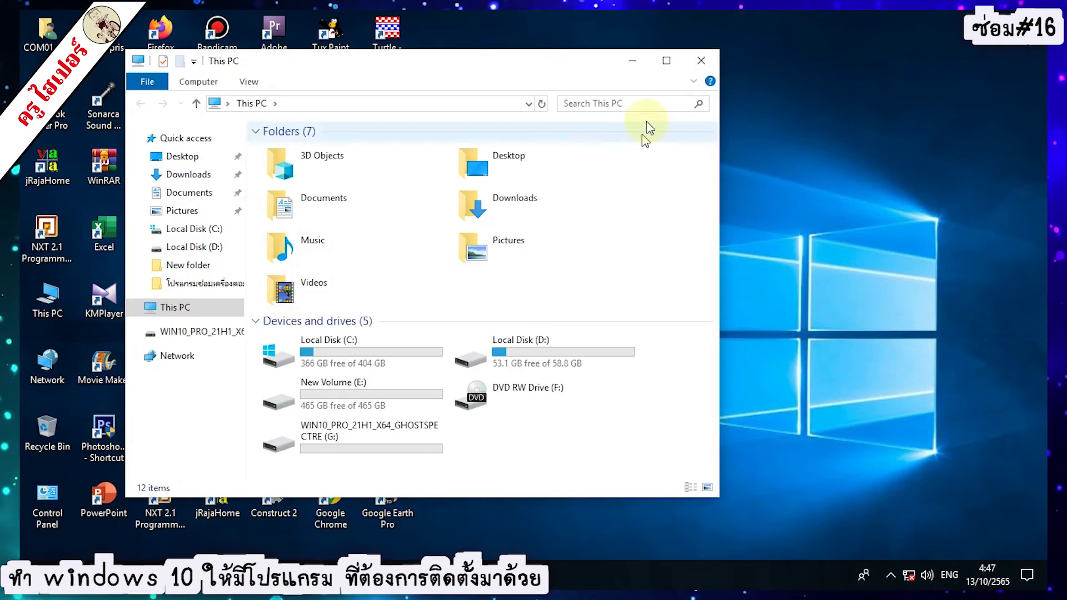
left_click(669, 63)
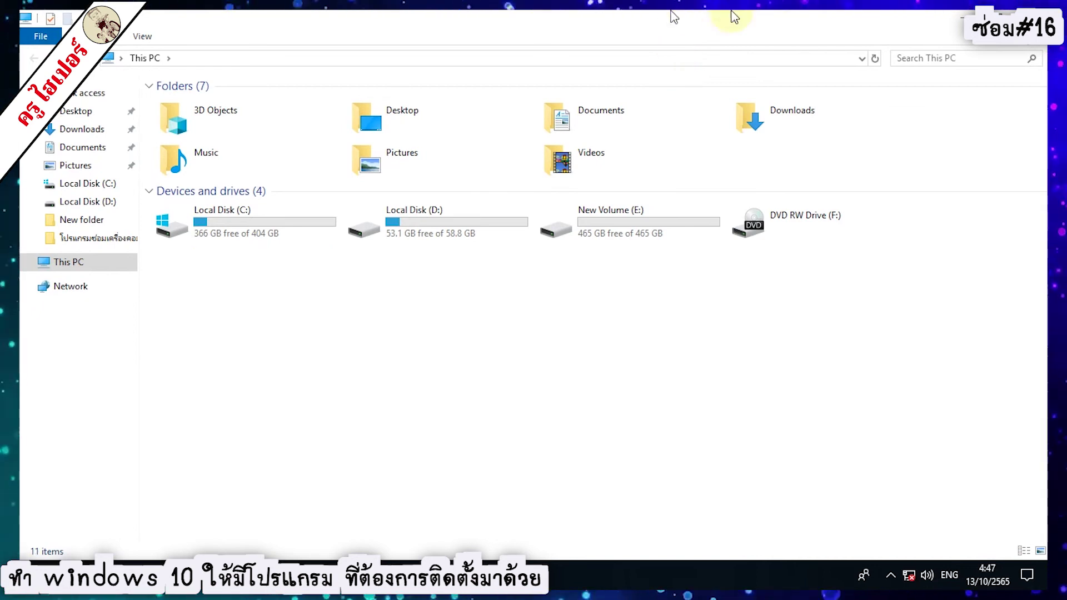
left_click(626, 225)
double_click(625, 227)
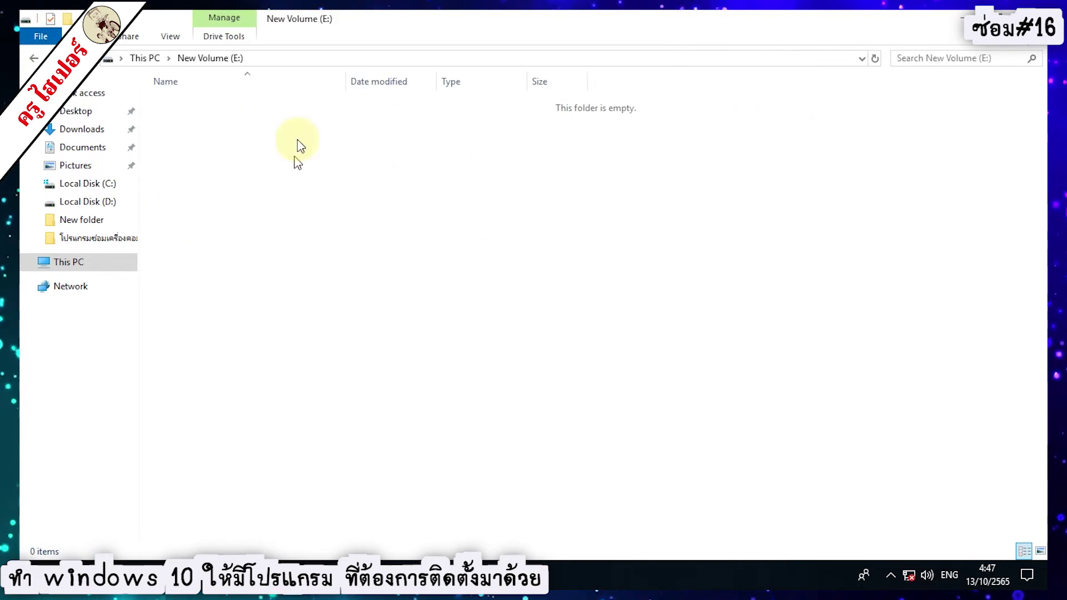
left_click(32, 59)
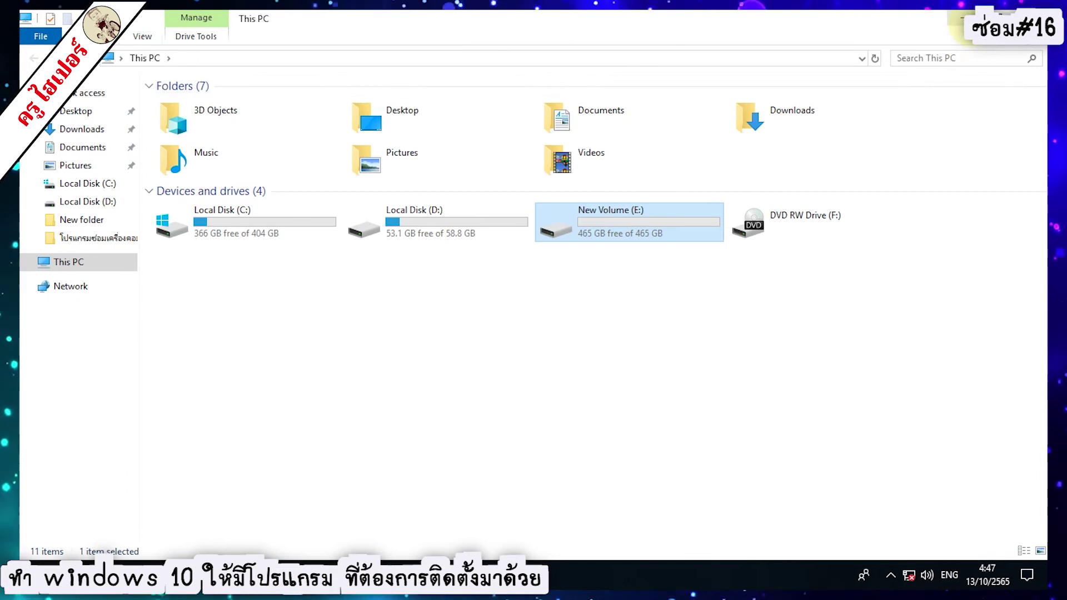
left_click(964, 17)
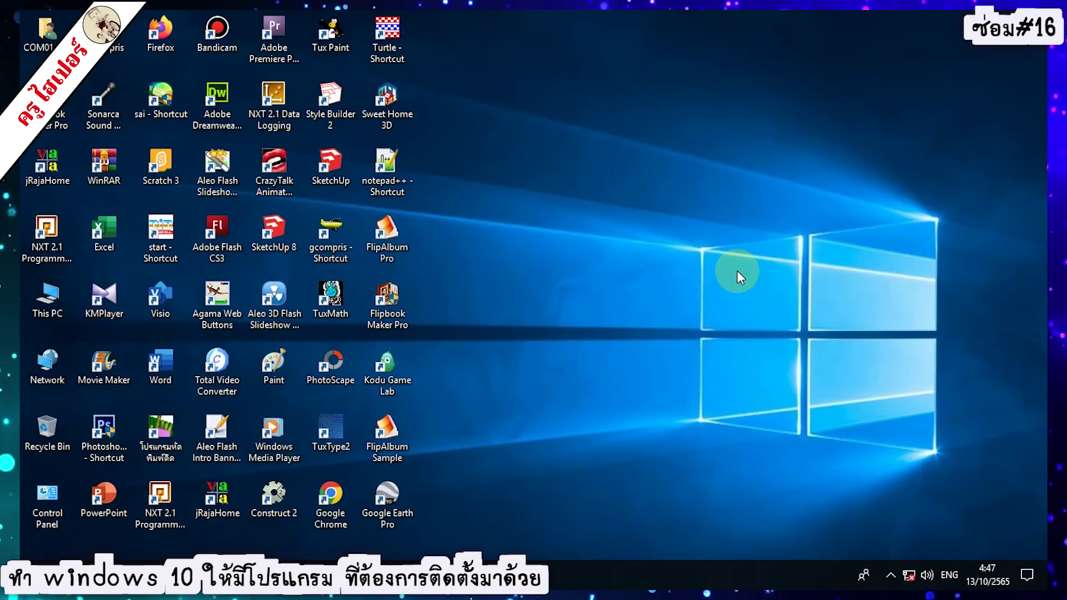
Reopen This PC, open Backup and Restore (Windows 7) in Control Panel and start creating a system image
double_click(37, 291)
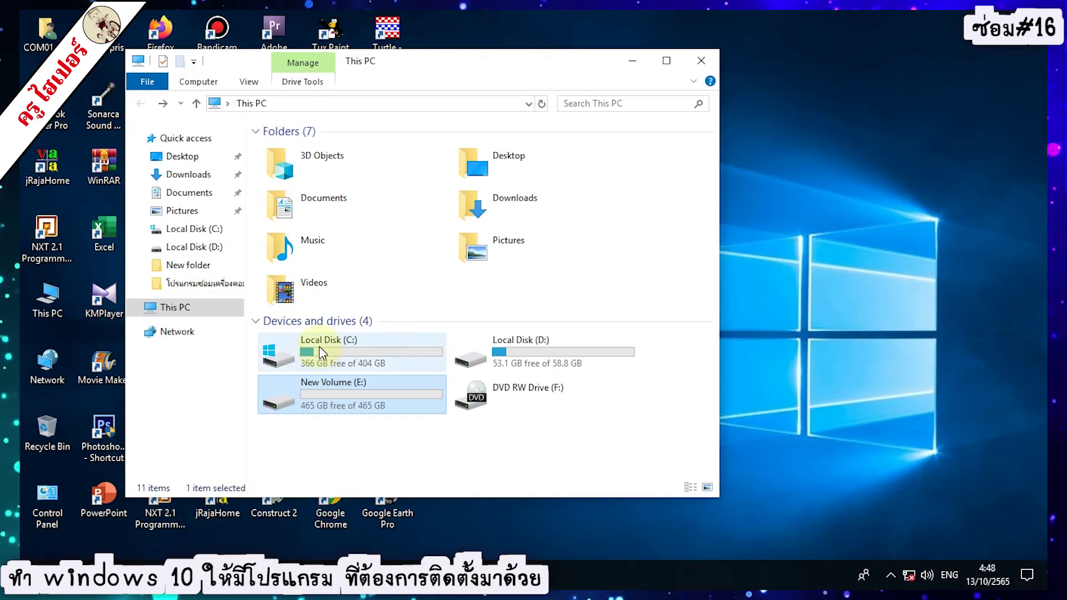
left_click(37, 513)
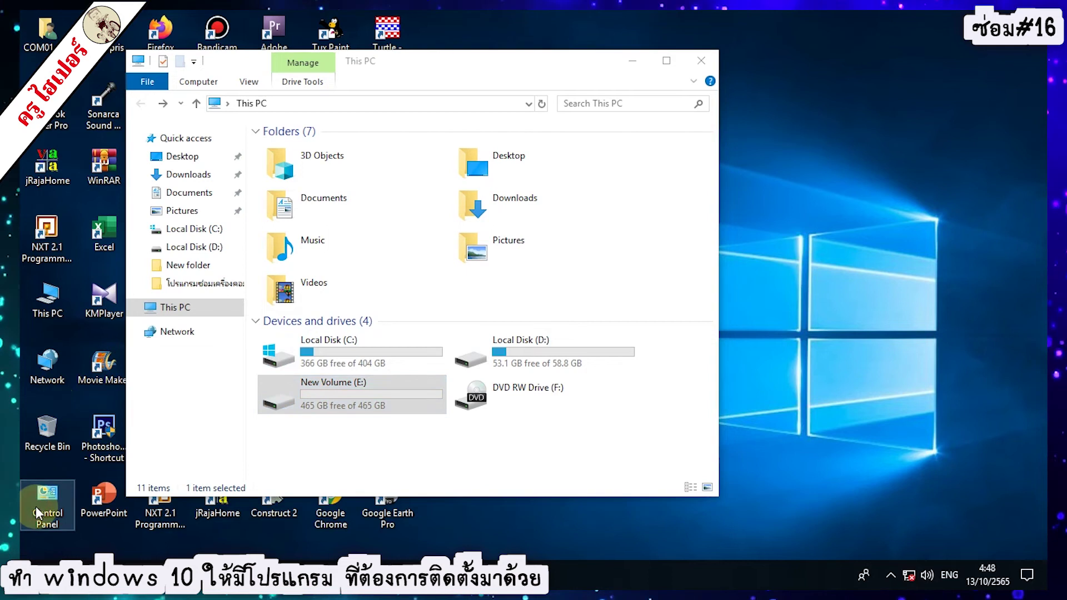
double_click(37, 513)
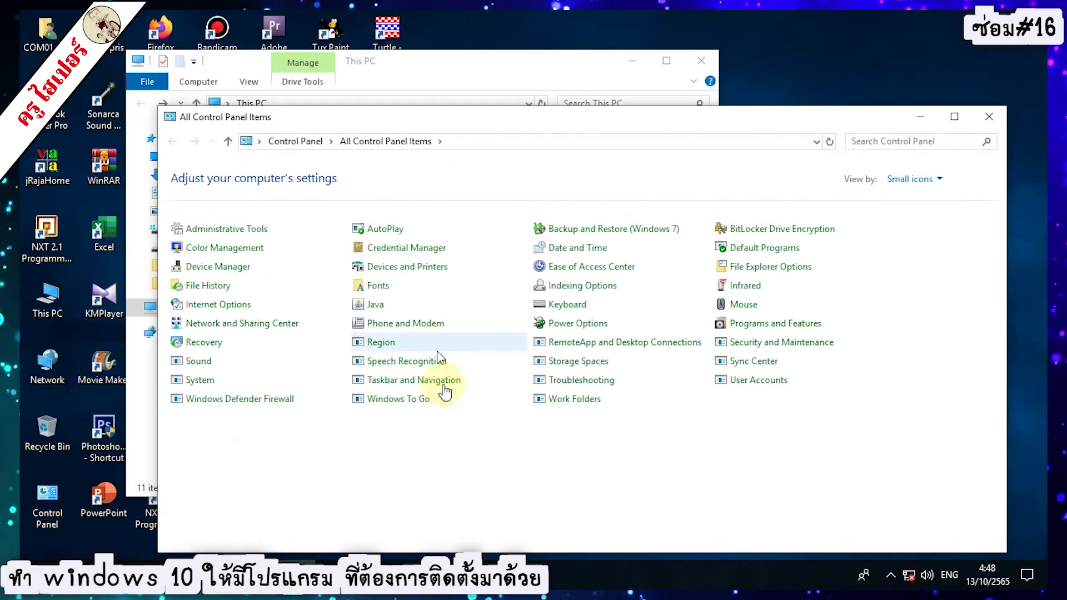
left_click(643, 238)
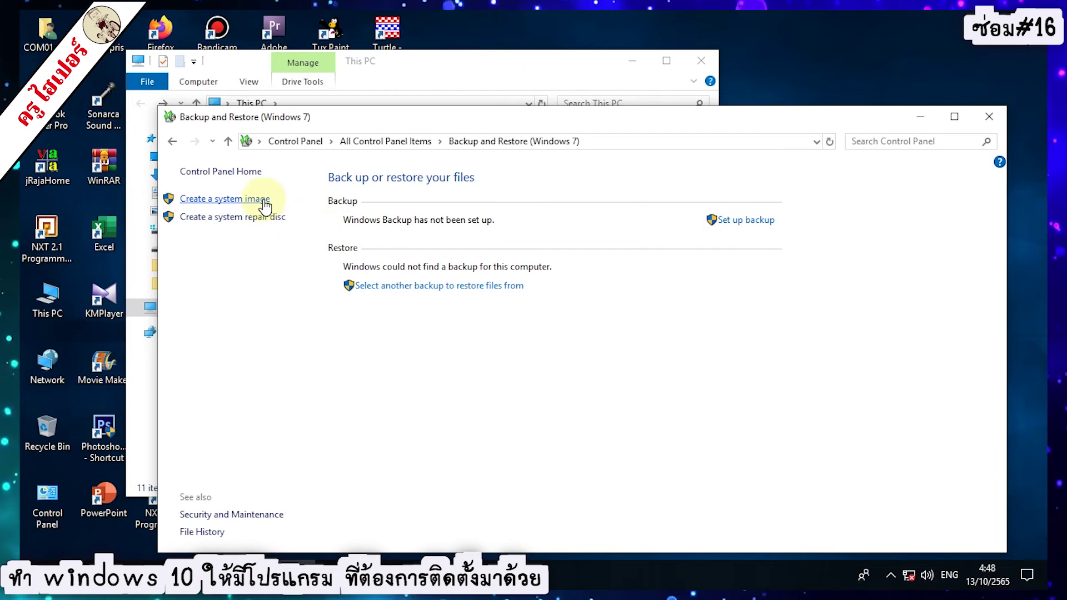
left_click(266, 200)
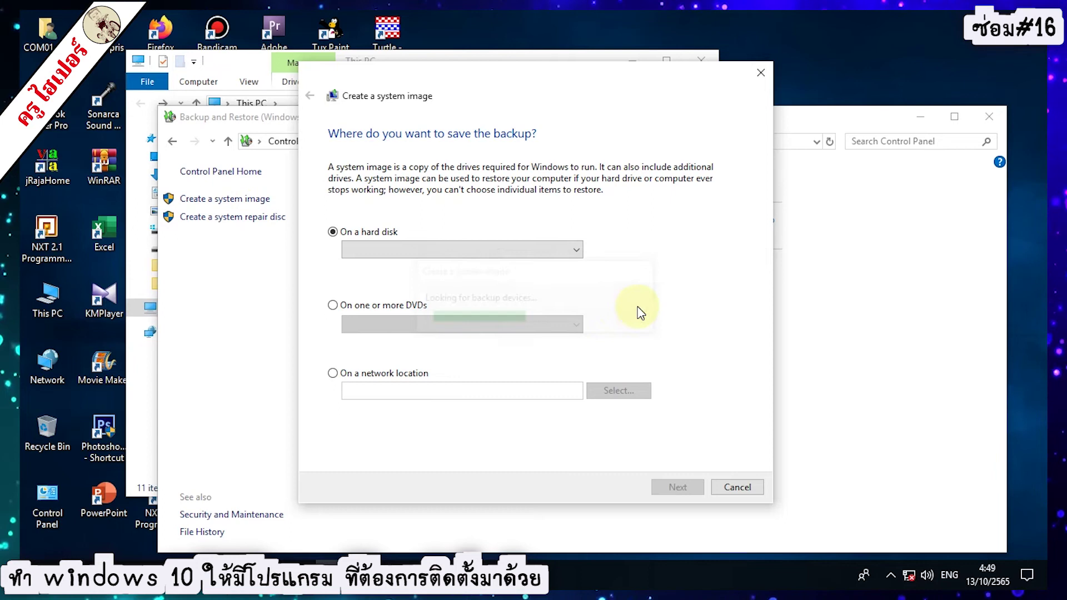
Create the system image on a hard disk, using New Volume (E:) as the backup location
left_click(559, 251)
left_click(556, 252)
left_click(545, 253)
left_click(547, 253)
left_click(561, 253)
left_click(555, 253)
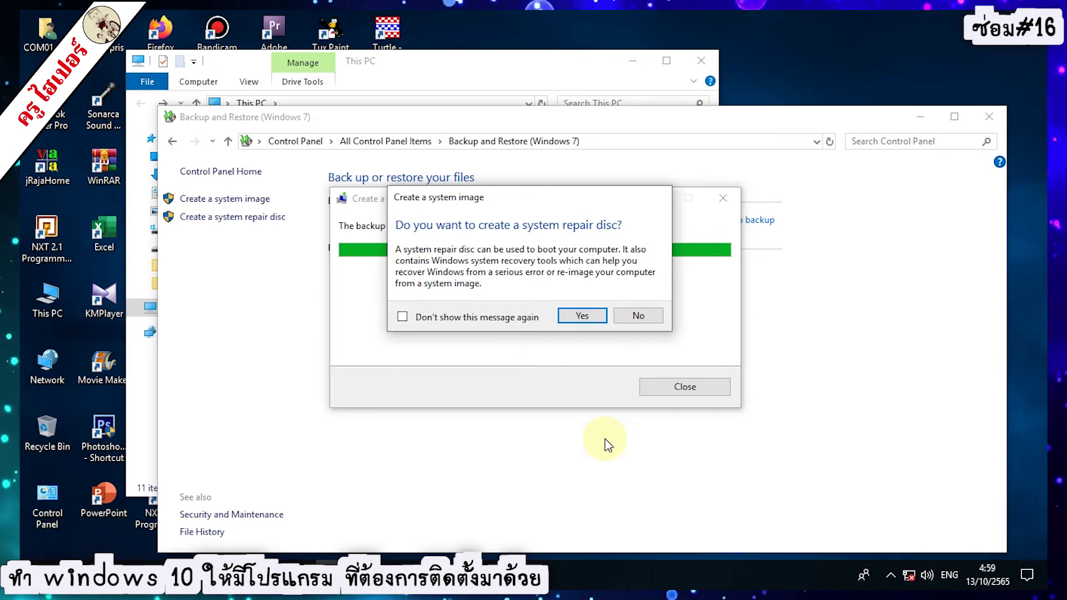
left_click(581, 317)
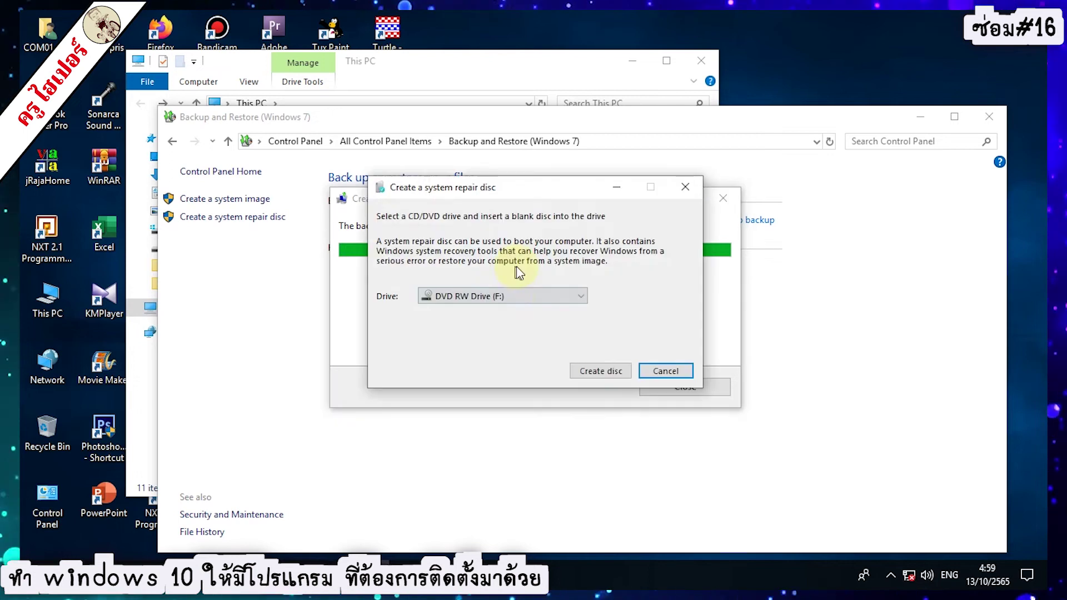
left_click(587, 300)
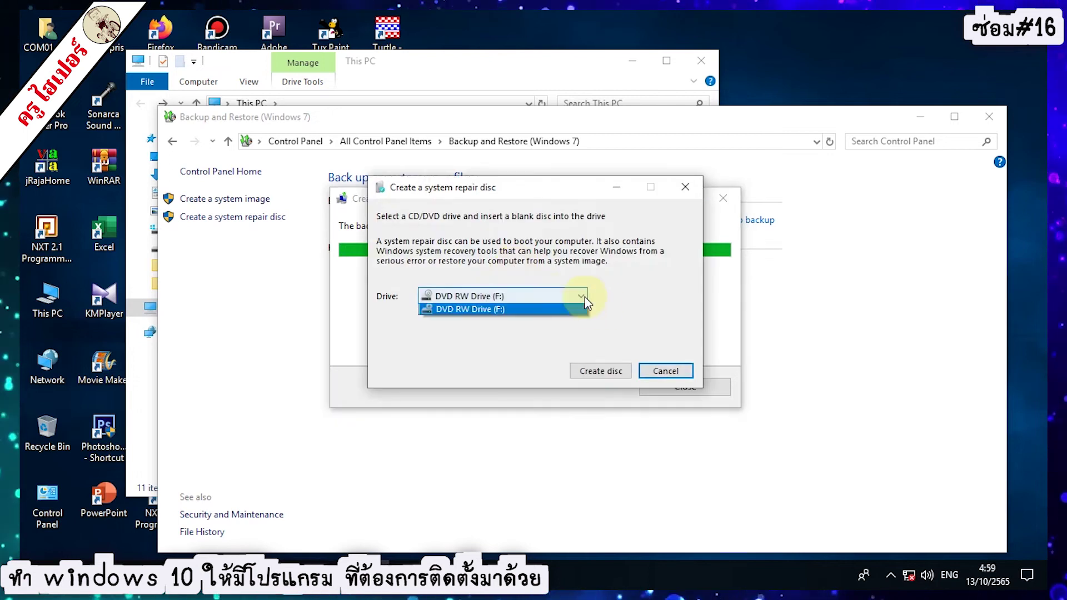
left_click(663, 303)
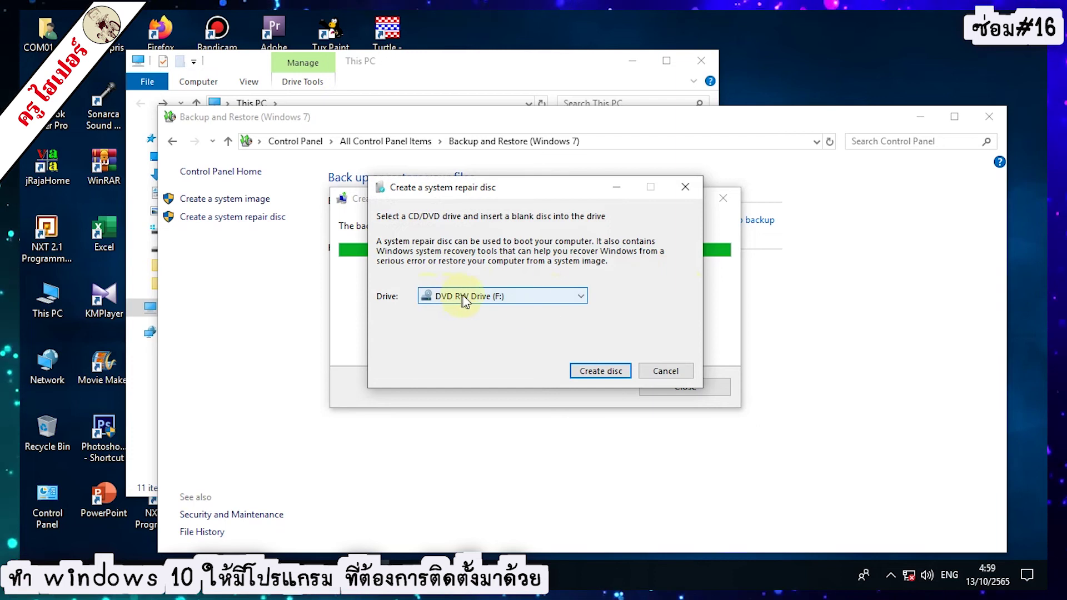
left_click(662, 373)
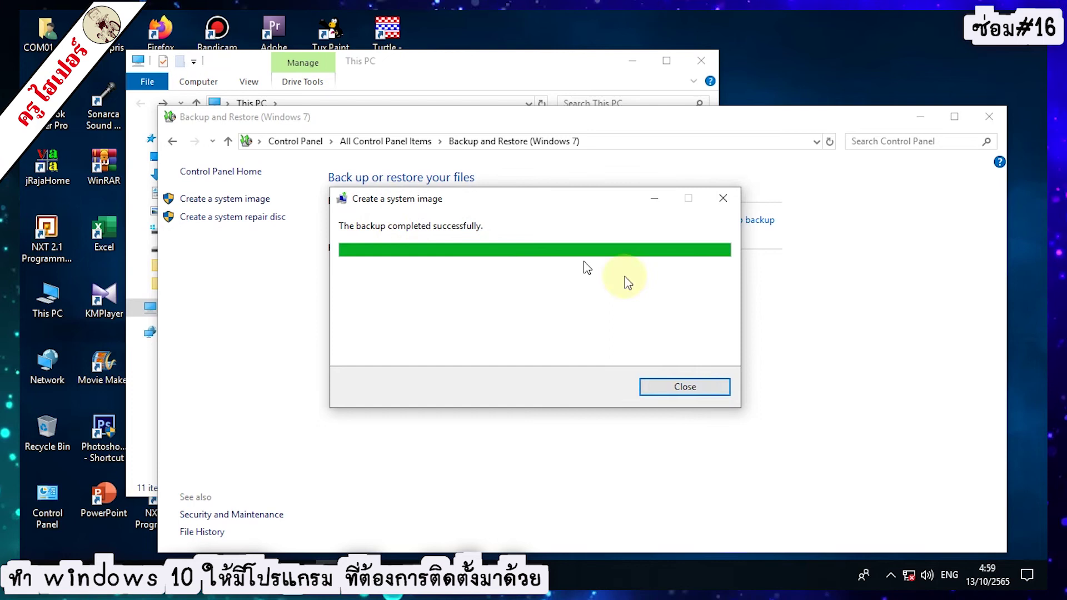
Close the system image and Backup and Restore windows, and look at the WindowsImageBackup folder on New Volume (E:)
left_click(693, 389)
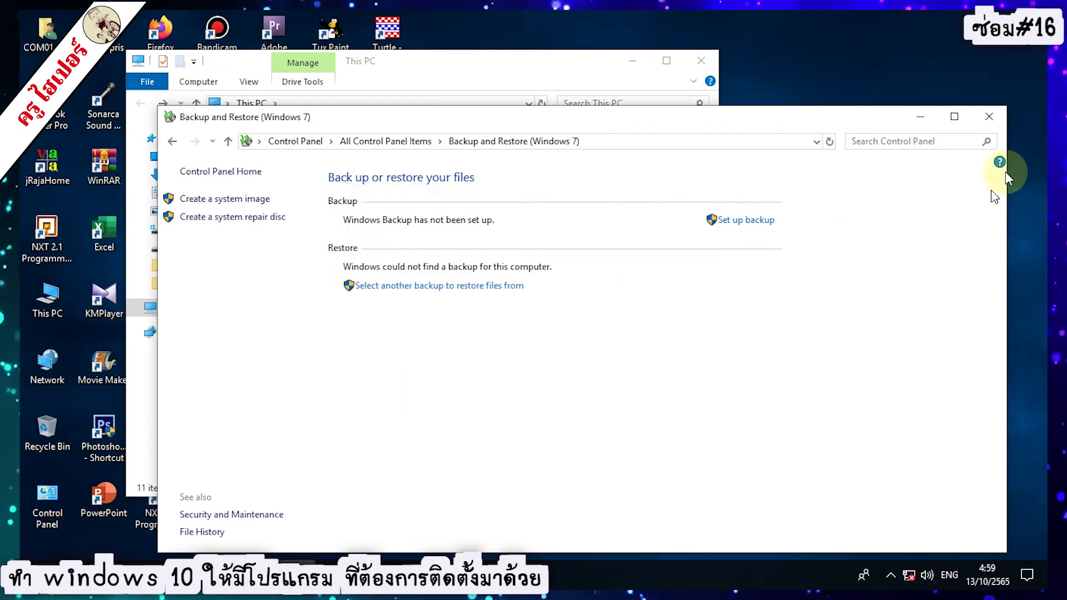
left_click(989, 116)
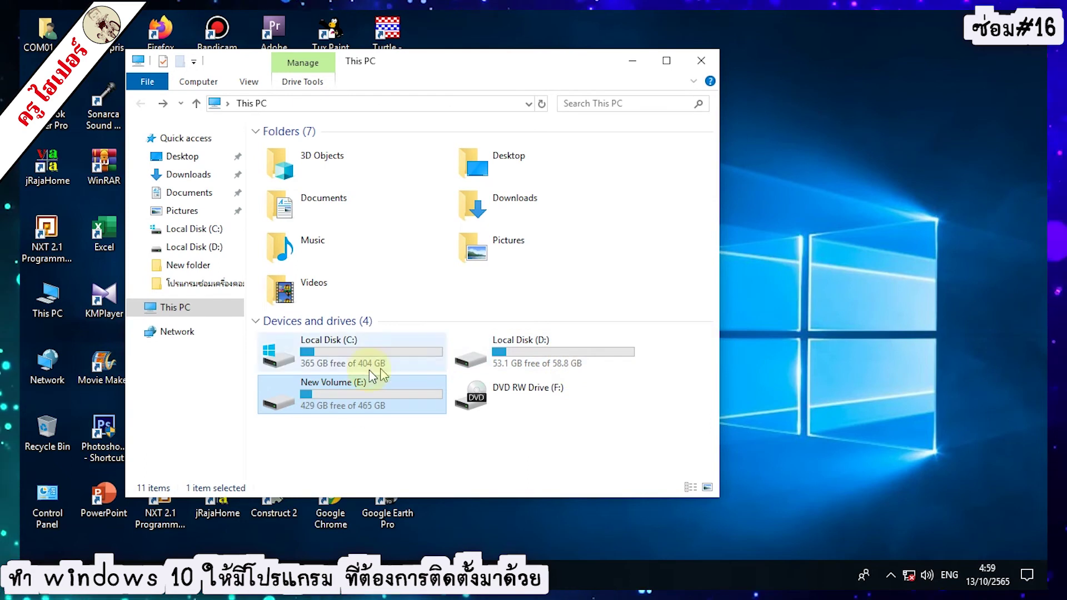
double_click(407, 408)
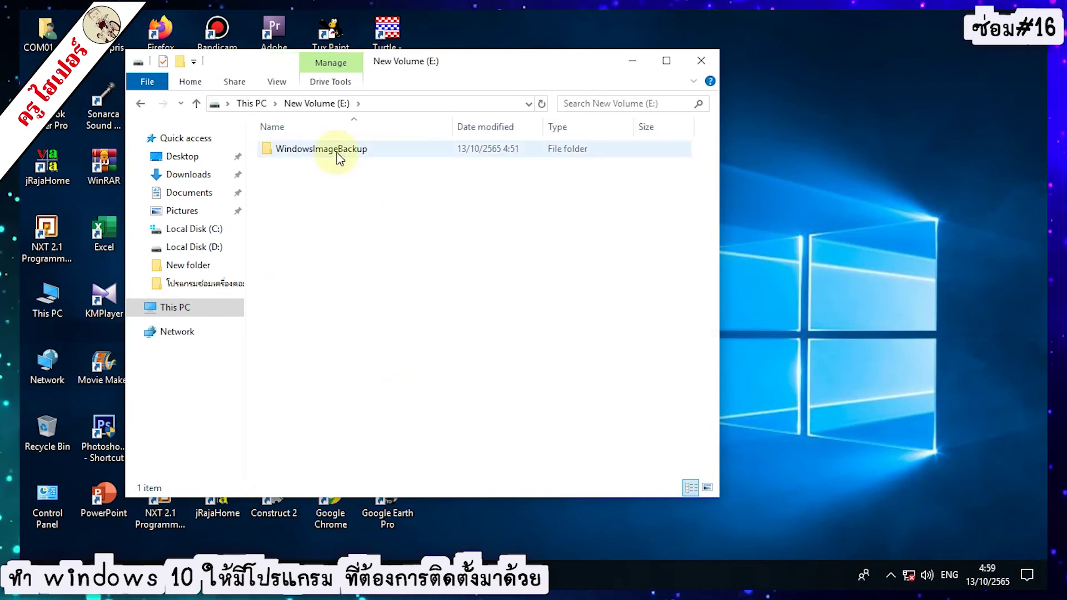
left_click(338, 156)
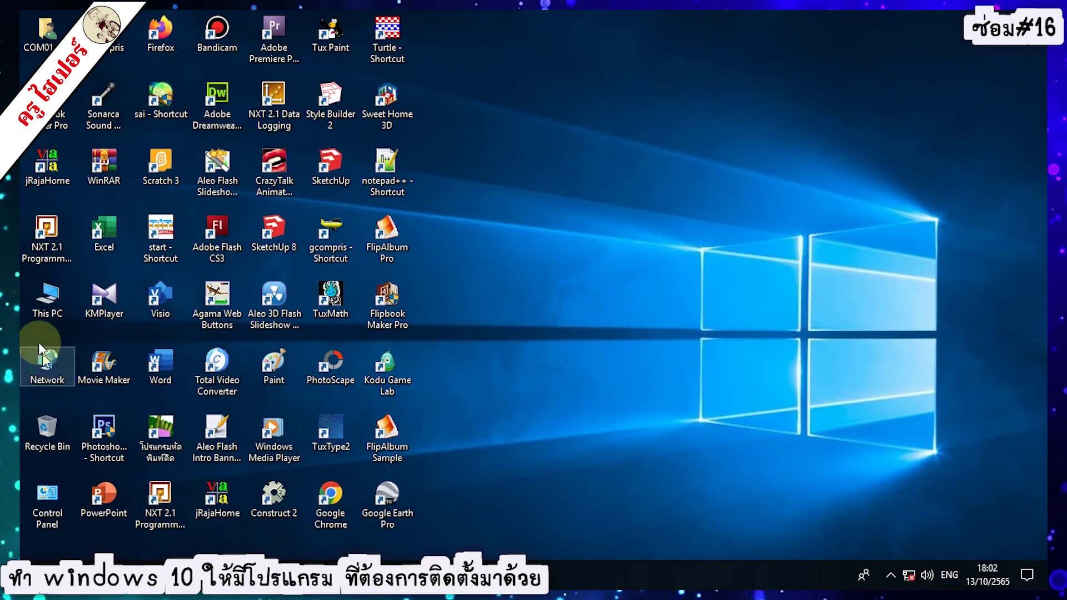
Open New Volume (G:) from This PC to view its contents, and move the window aside
double_click(48, 319)
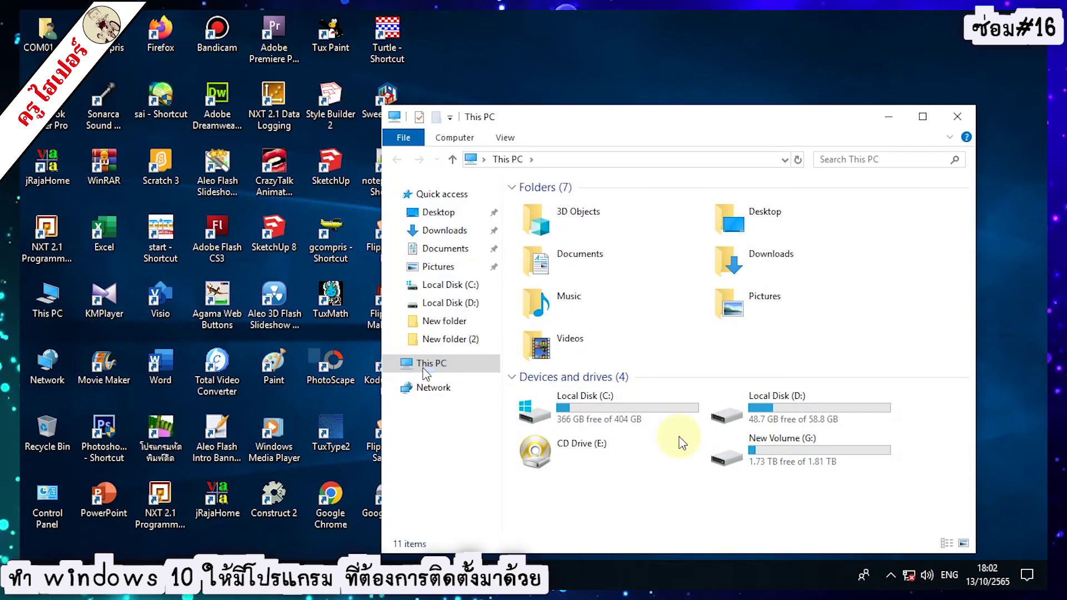
double_click(770, 451)
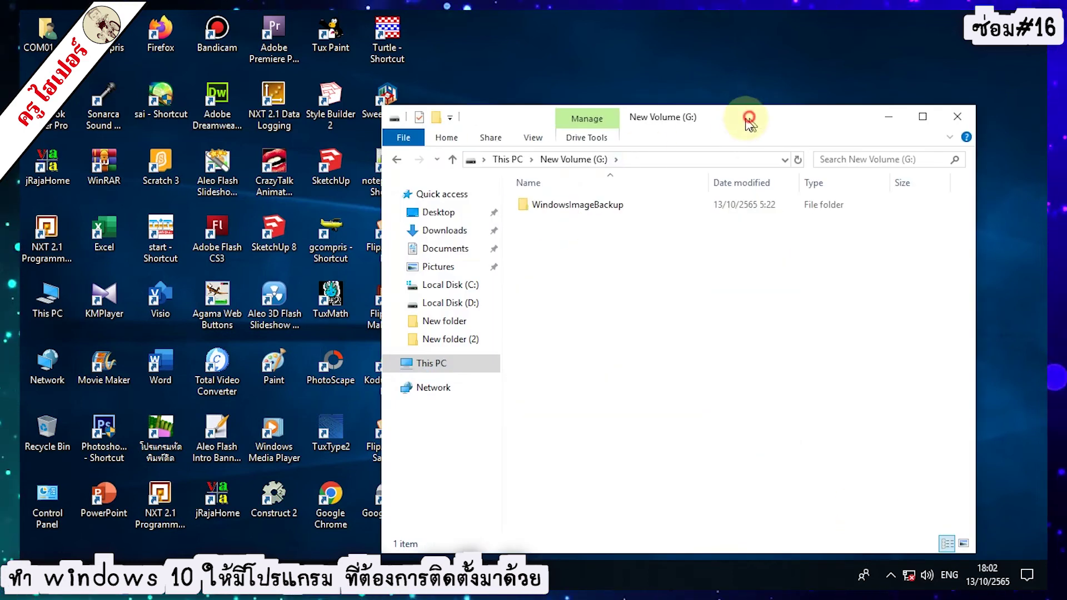
left_click_drag(750, 115, 660, 118)
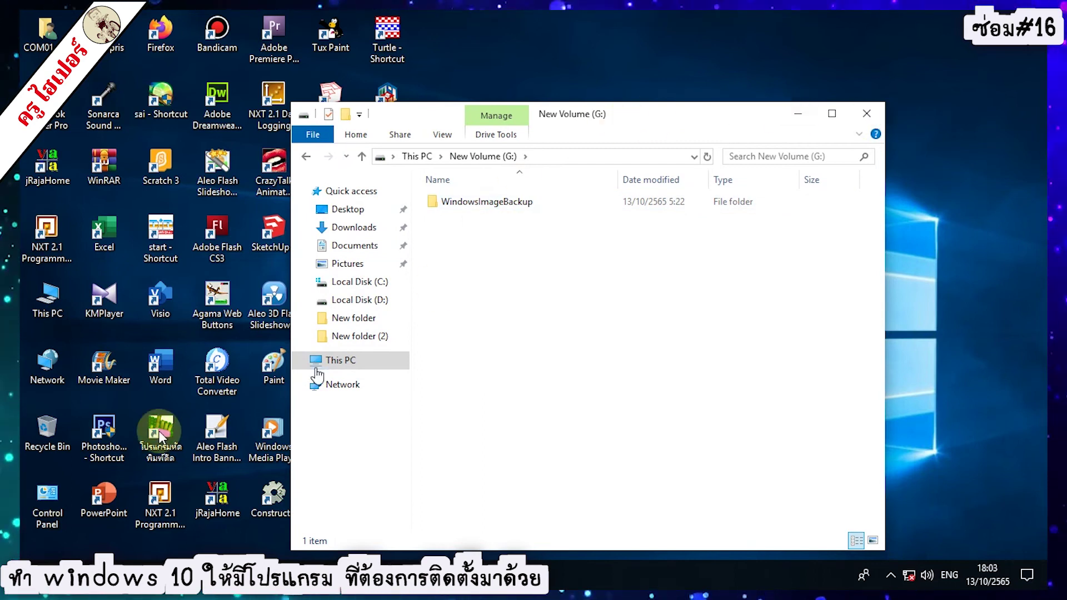
Open Disk Management in Computer Management for this PC and reposition the window so the desktop stays accessible
right_click(44, 295)
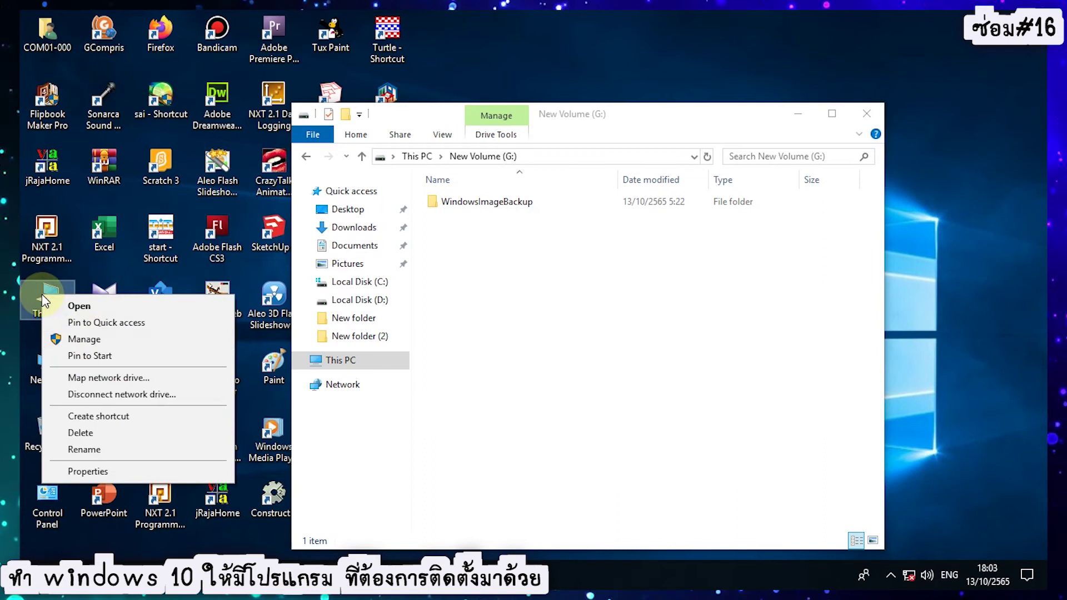
left_click(84, 339)
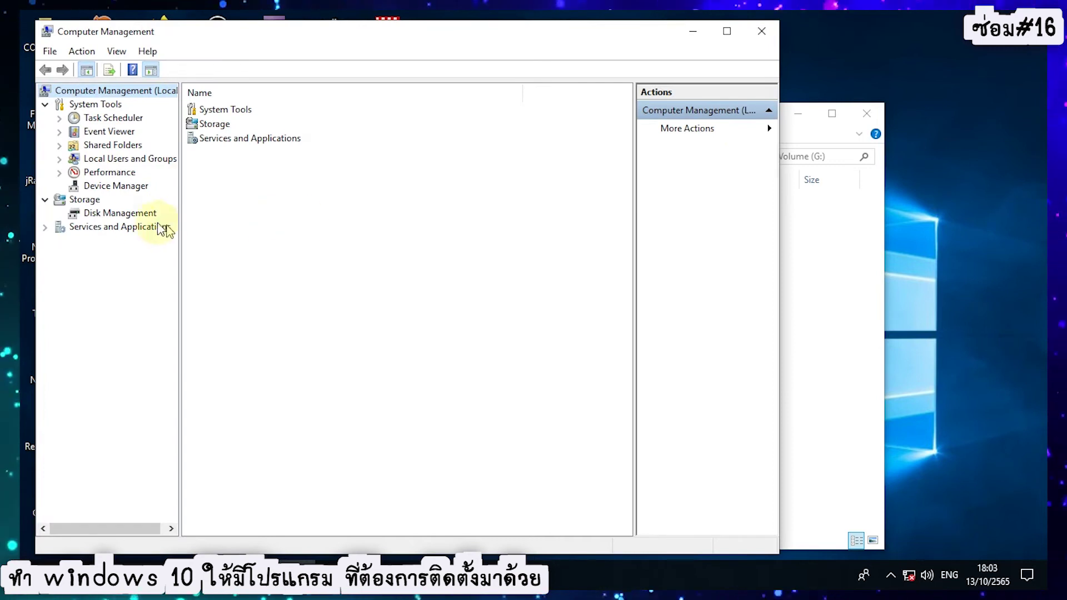
left_click(133, 214)
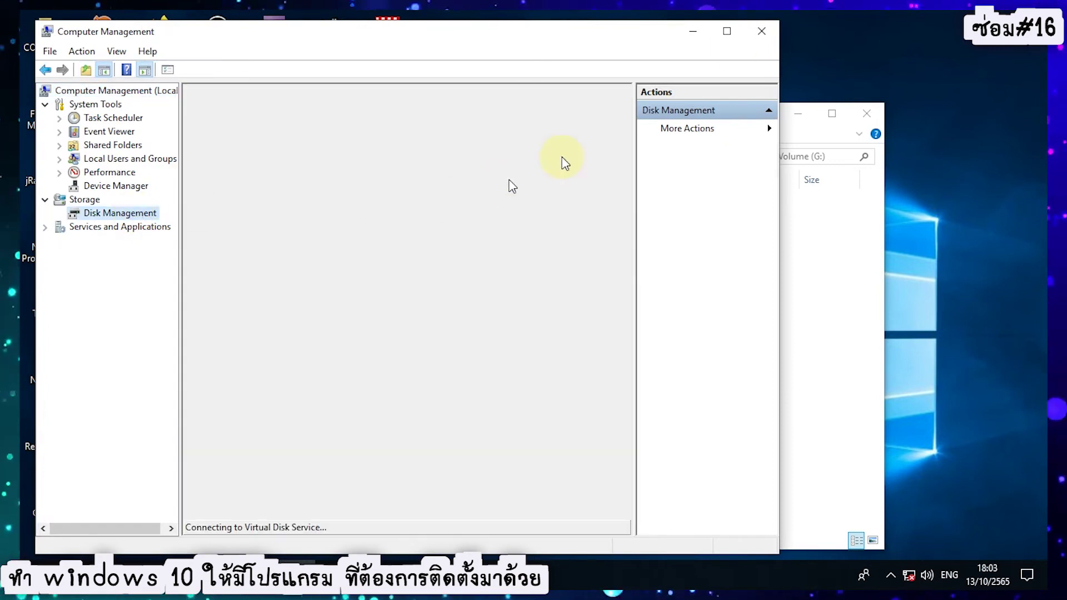
left_click(726, 33)
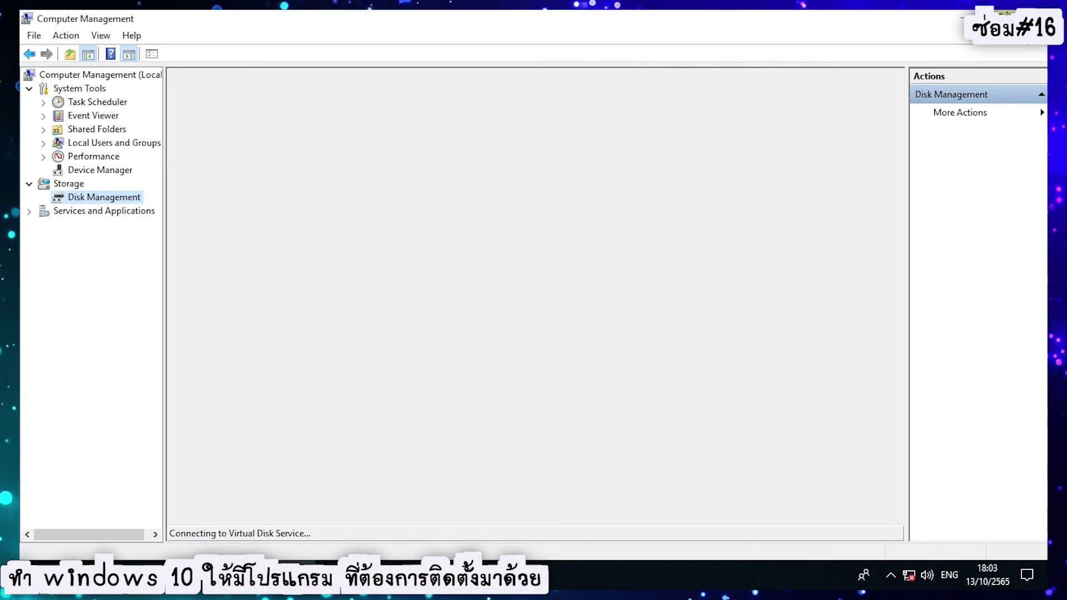
left_click(998, 20)
left_click_drag(588, 36, 729, 35)
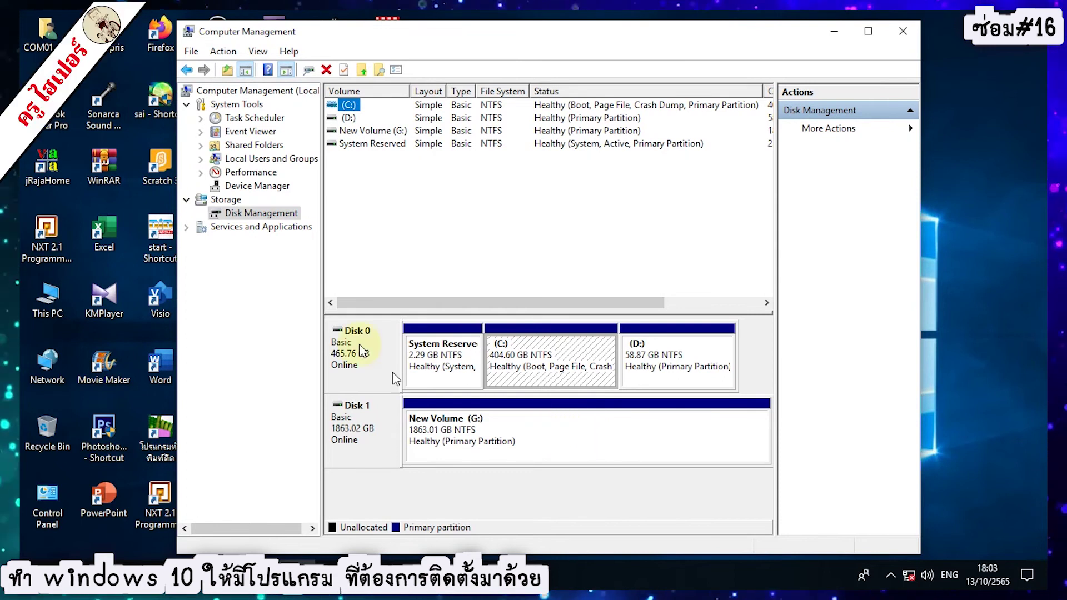
Start attaching a virtual hard disk (VHD) and open the file browser for its location
left_click(259, 52)
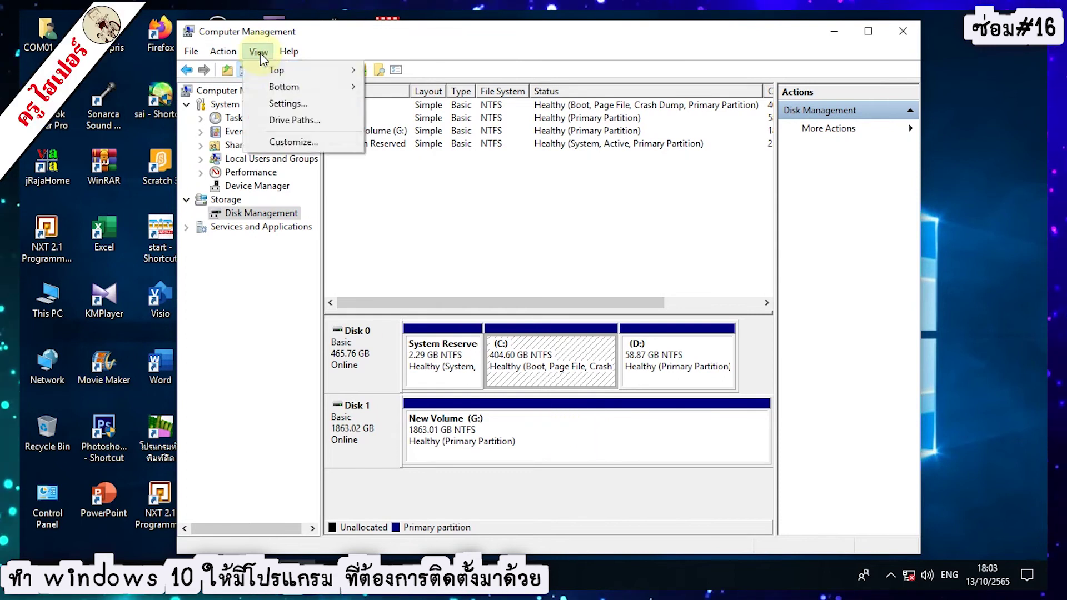
mouse_move(228, 55)
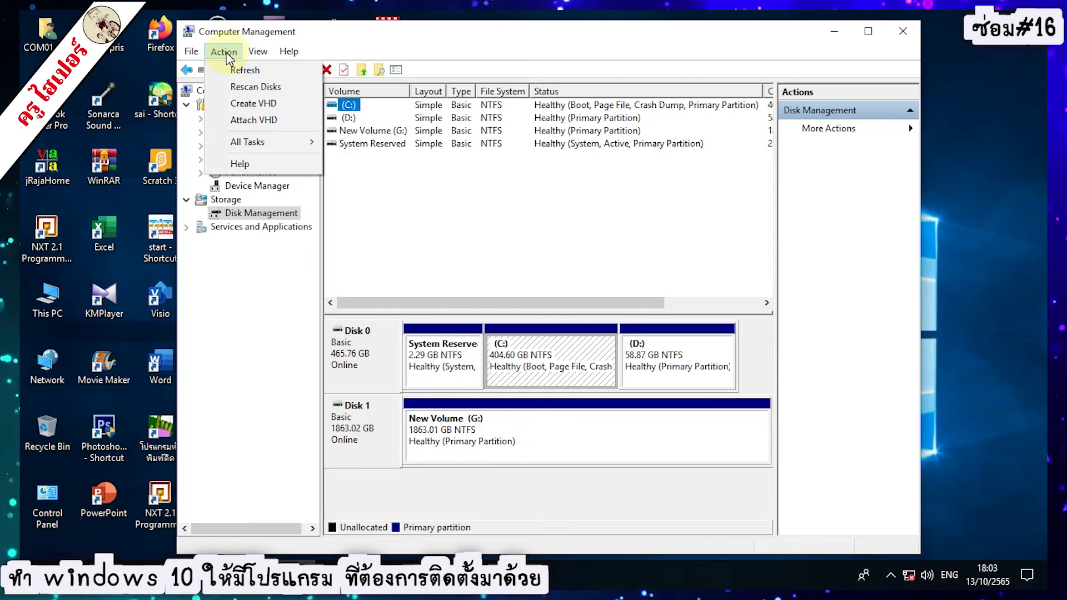
left_click(253, 124)
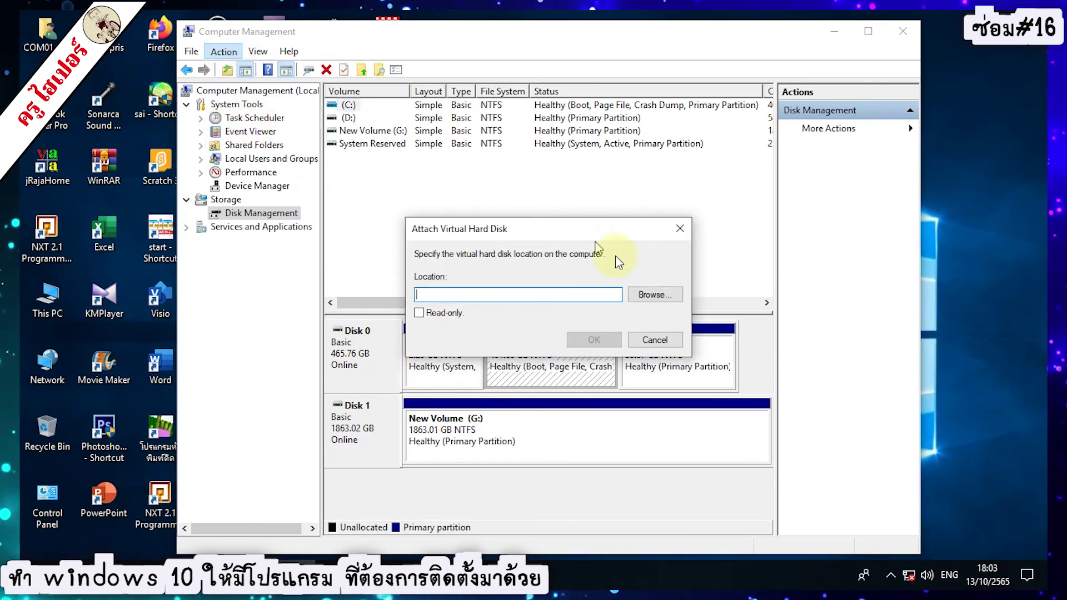
left_click(655, 294)
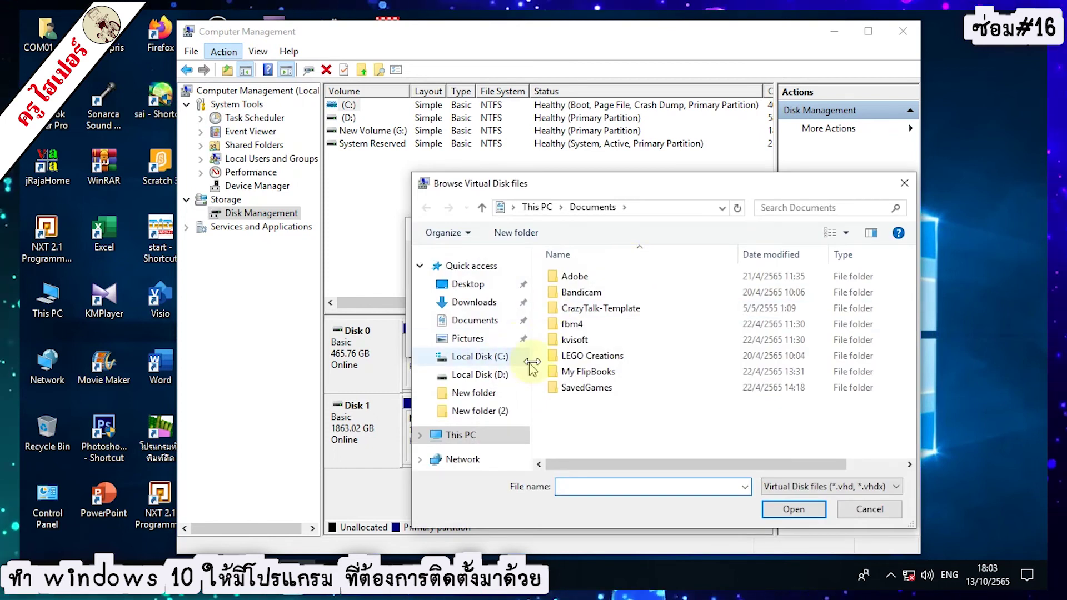
left_click(420, 435)
scroll(478, 406, "down", 1)
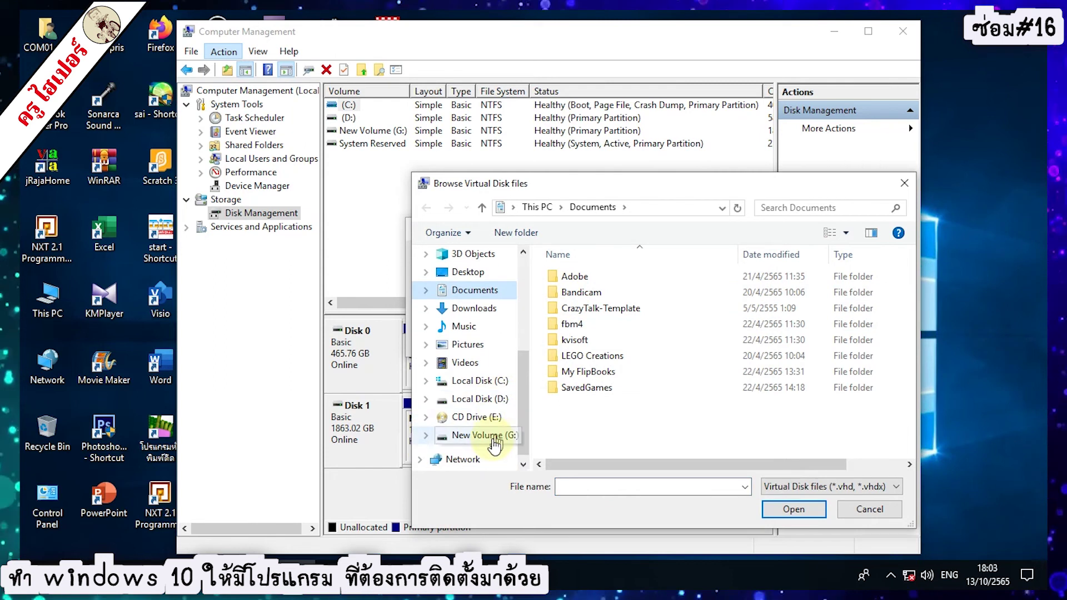
left_click(461, 439)
left_click(641, 278)
double_click(640, 278)
double_click(618, 277)
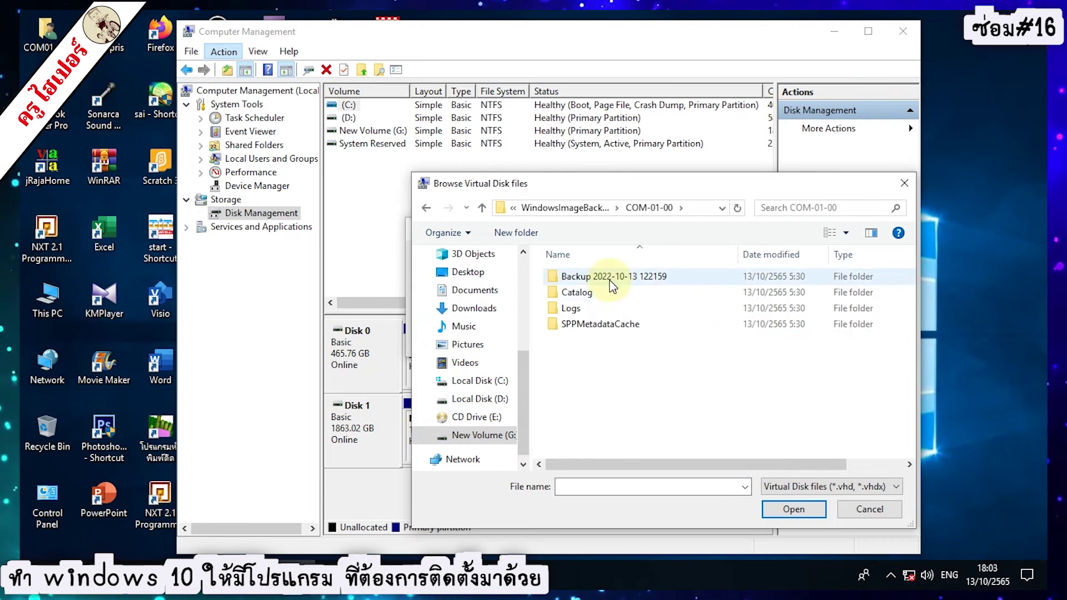
double_click(610, 278)
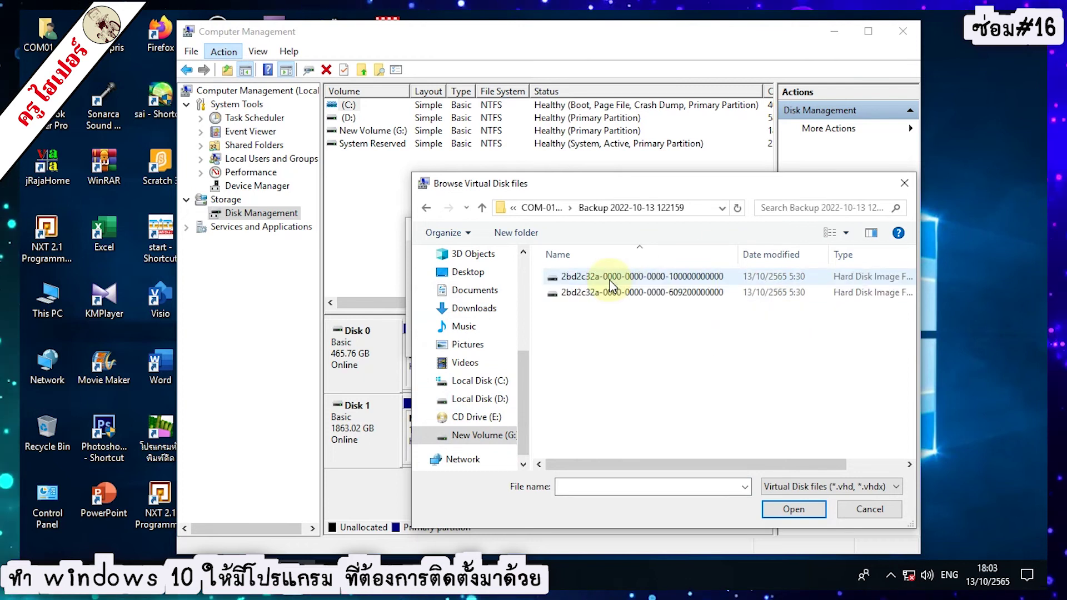
left_click_drag(717, 185, 660, 187)
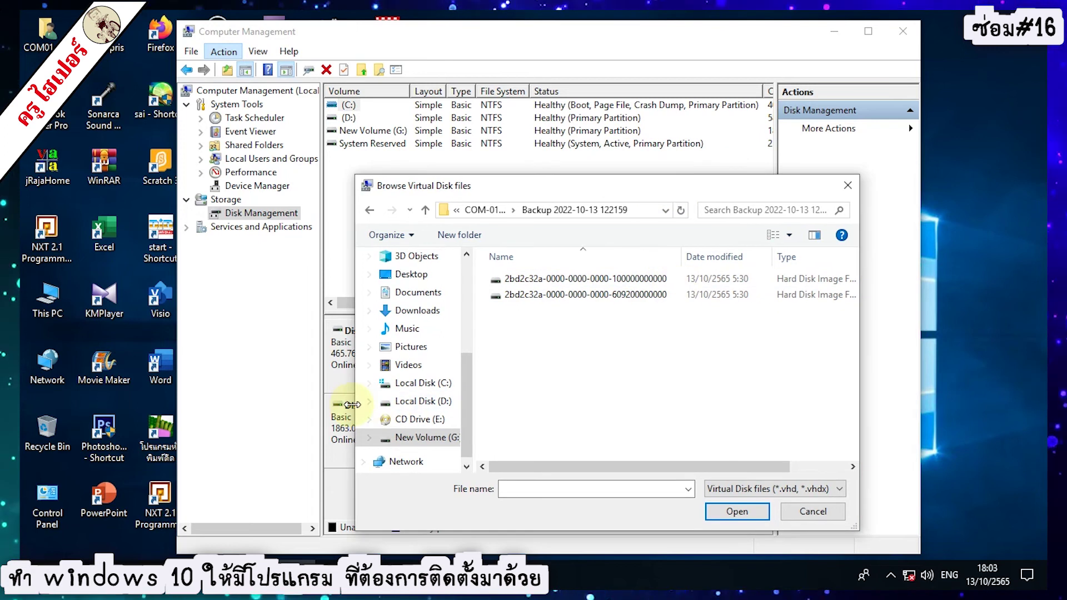
left_click_drag(352, 404, 246, 405)
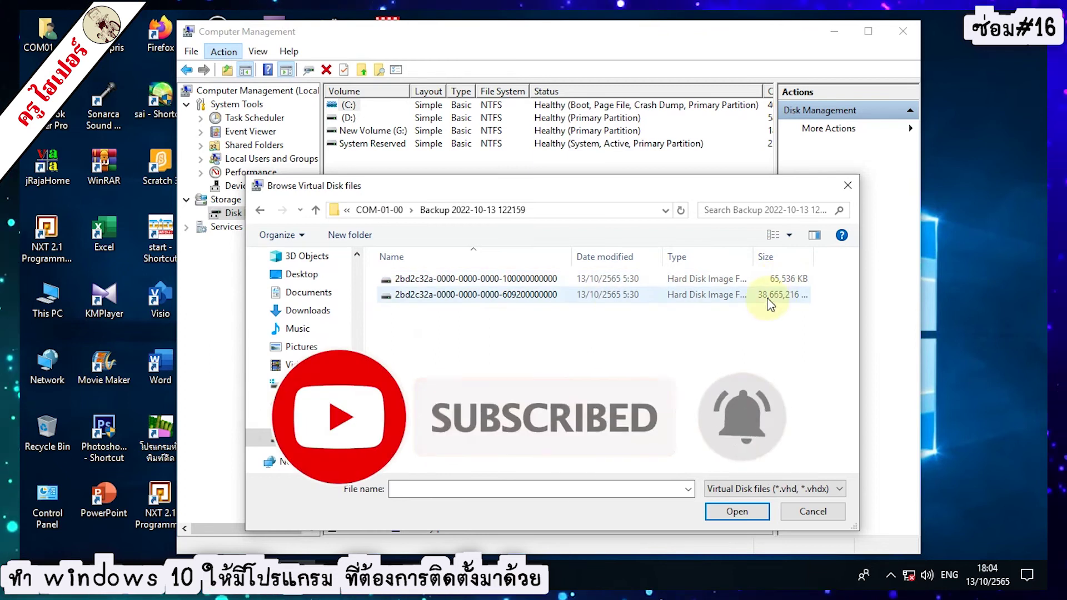
left_click(476, 297)
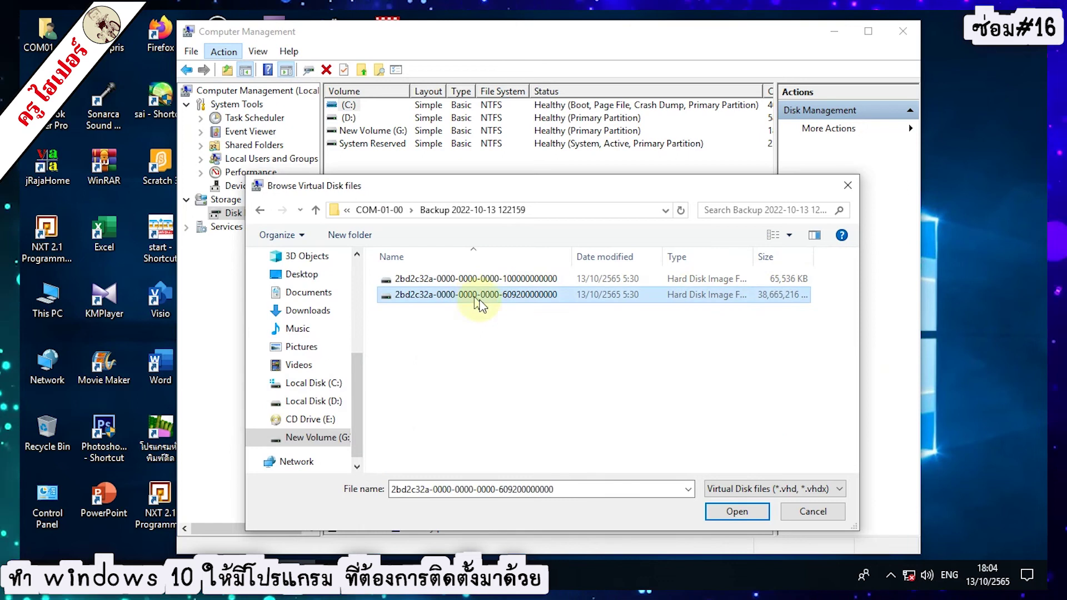
left_click(752, 512)
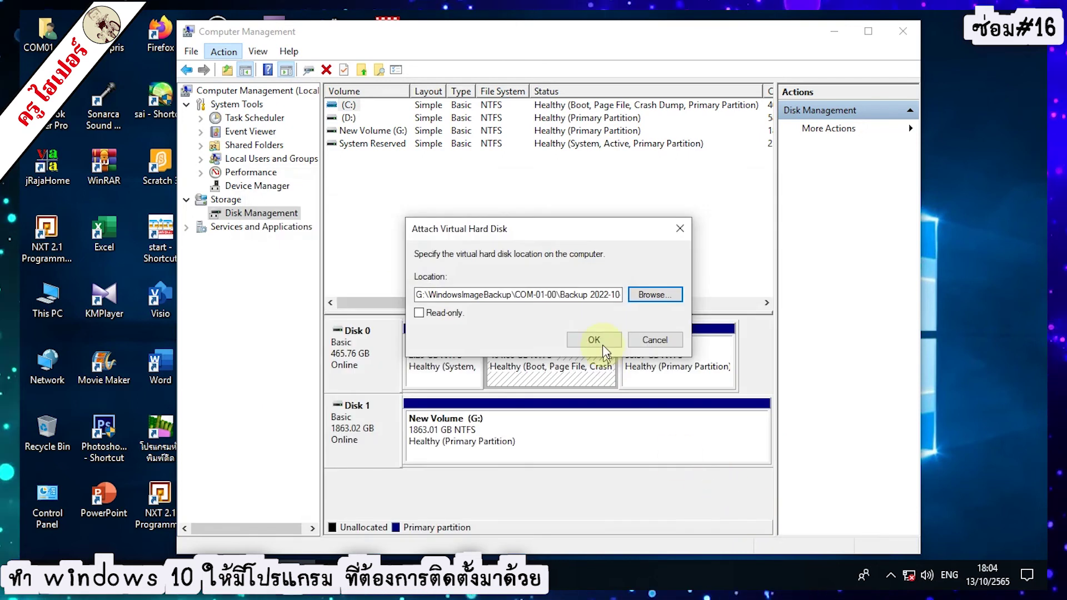
left_click(594, 340)
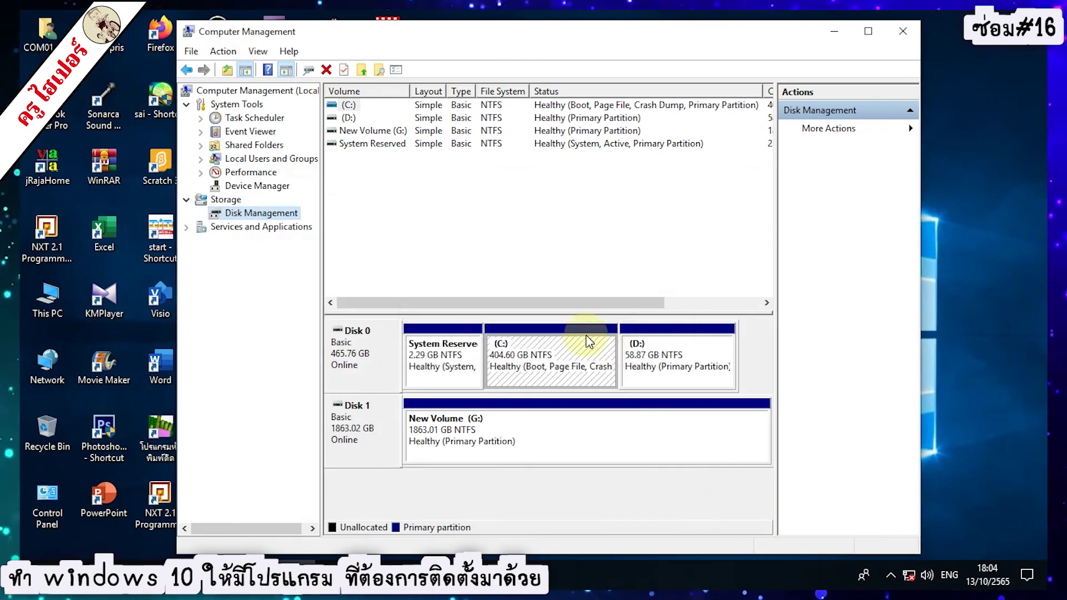
Assign drive letter F to the primary partition of the attached Disk 2
left_click(768, 386)
left_click_drag(770, 403, 770, 401)
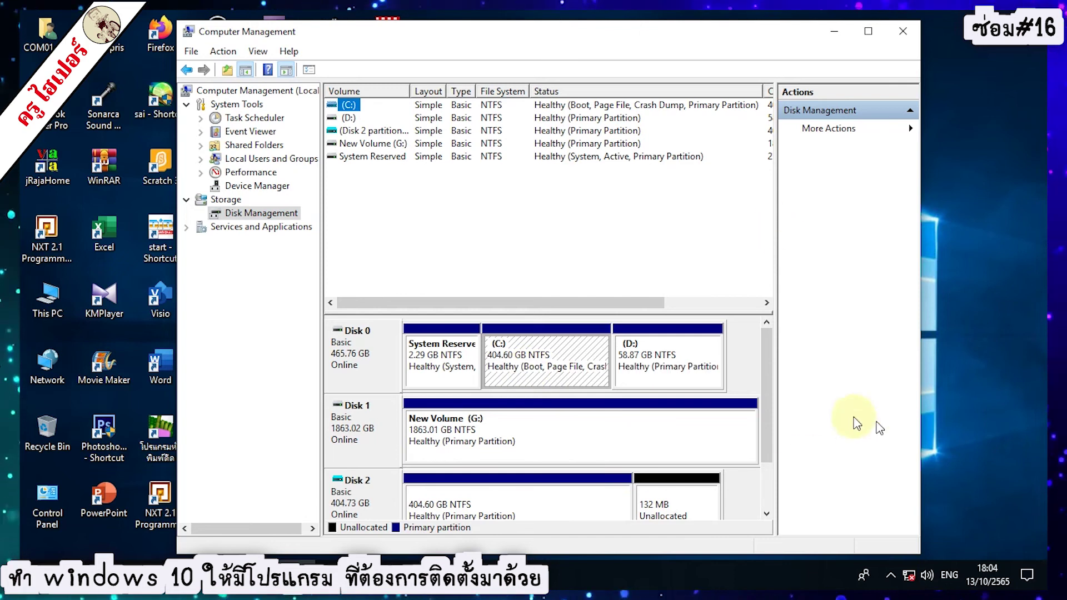
left_click_drag(772, 408, 774, 417)
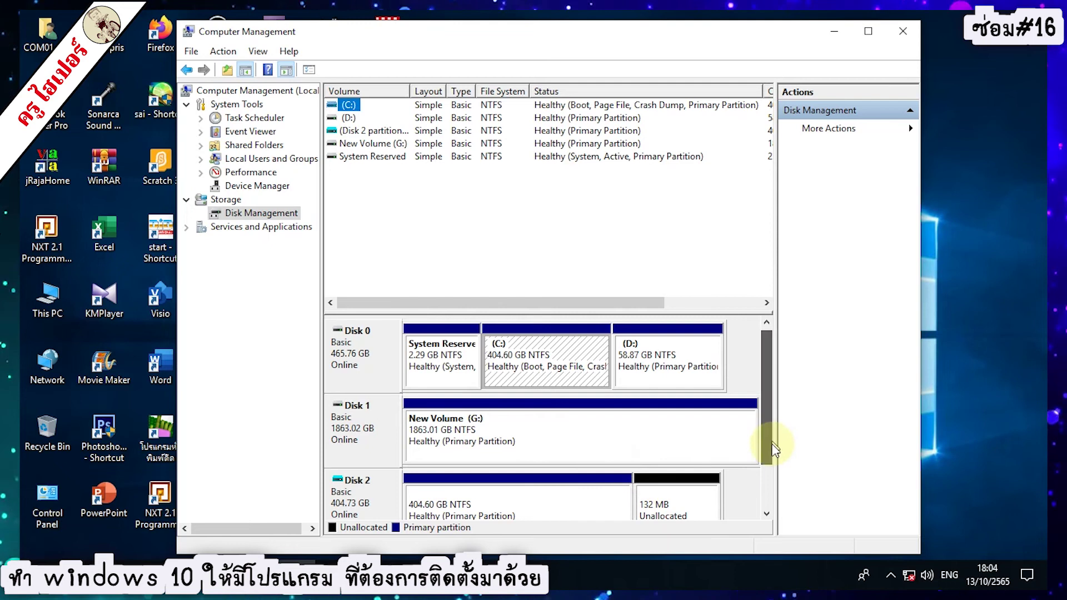
left_click_drag(773, 440, 777, 483)
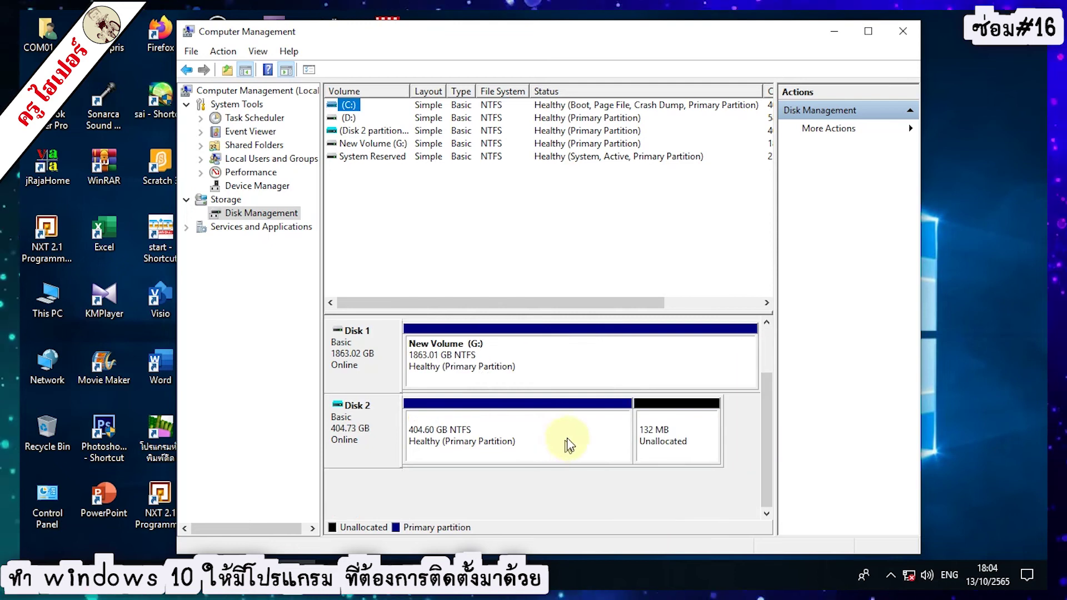
right_click(531, 432)
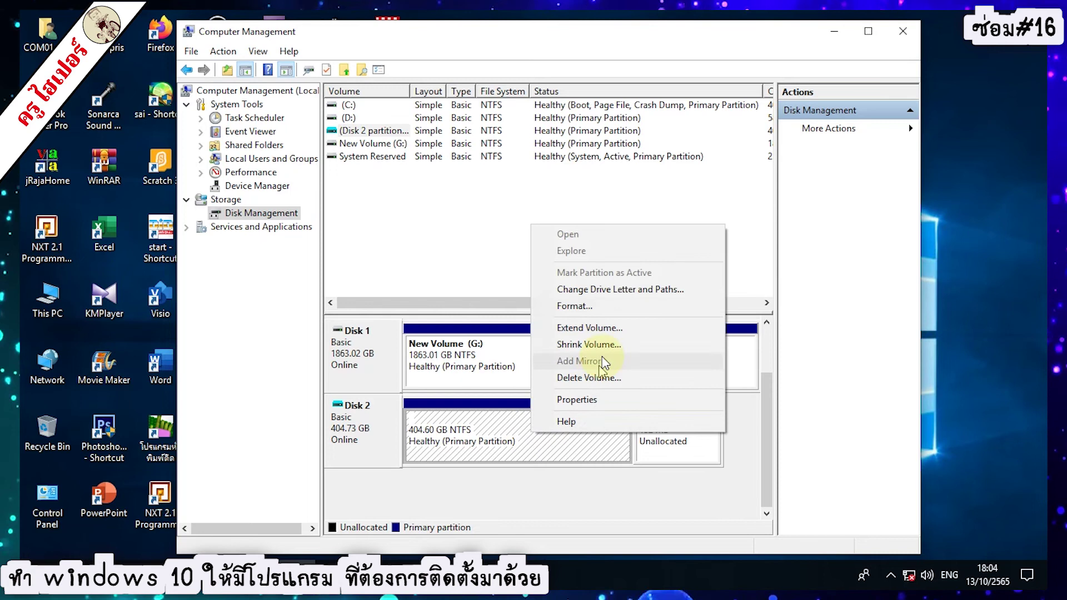
left_click(610, 290)
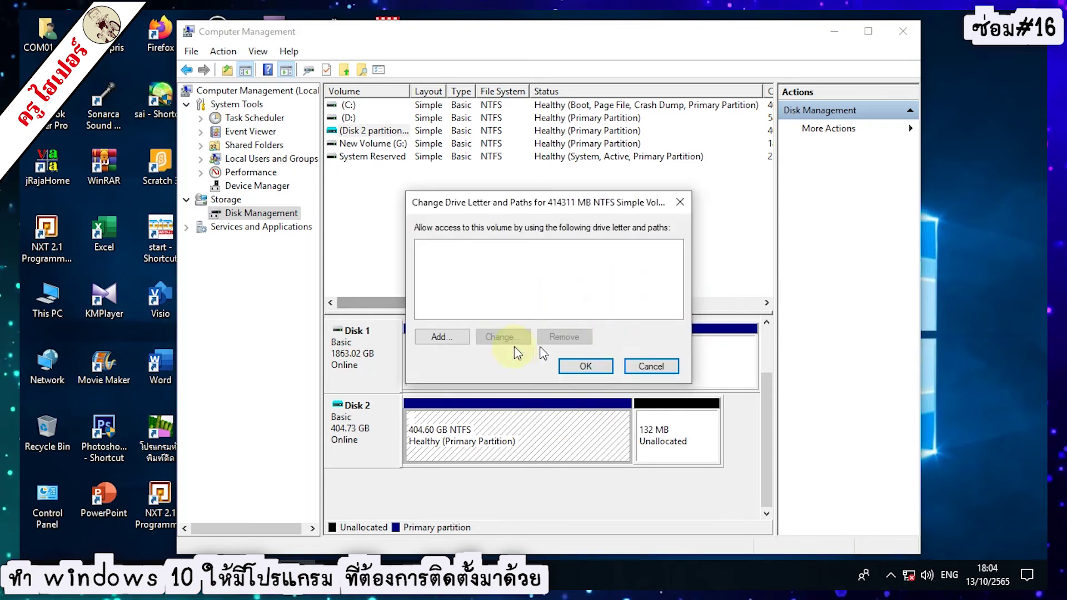
left_click(451, 340)
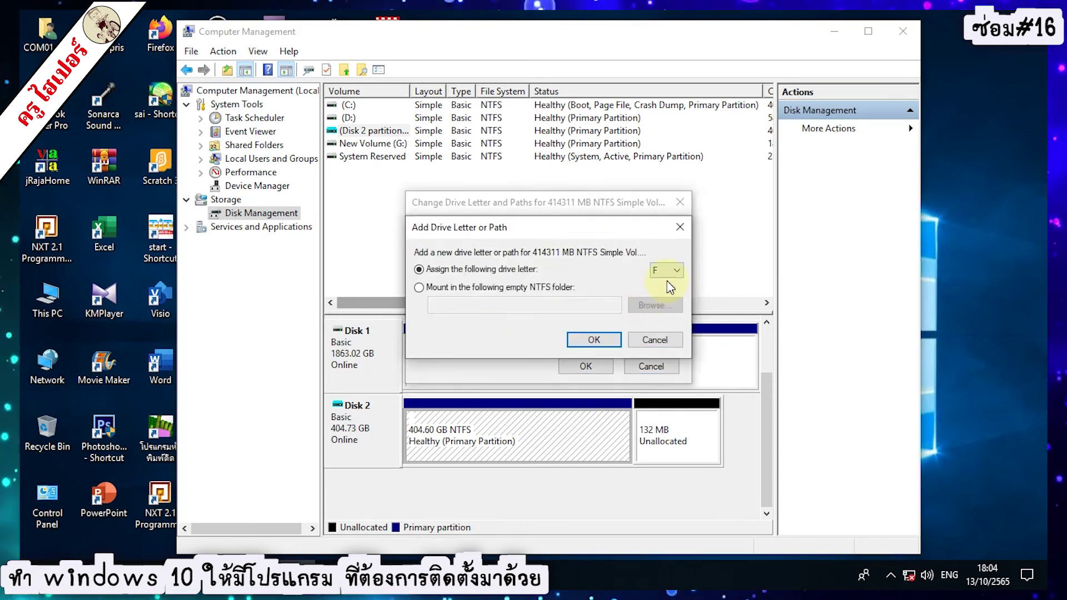
left_click(613, 340)
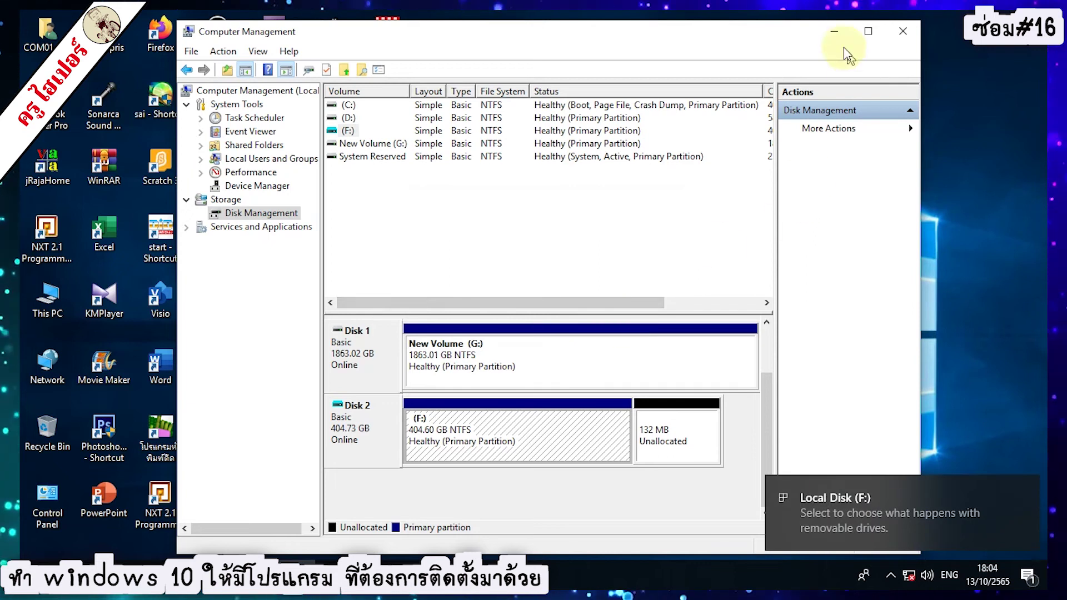
Minimize Computer Management, check the drives listed in This PC, and close the Explorer window
left_click(834, 31)
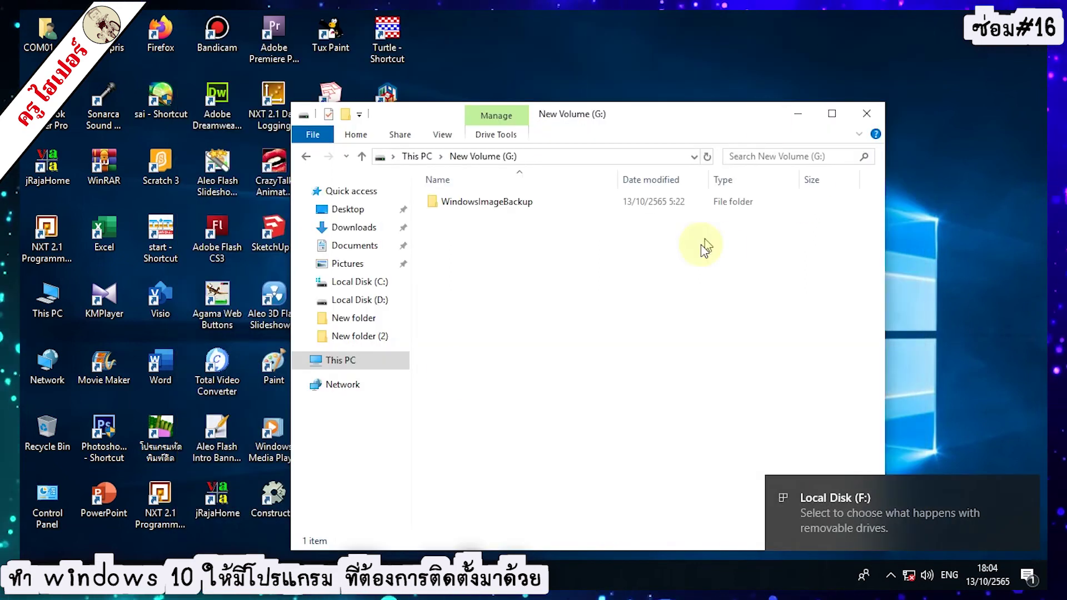
left_click(342, 367)
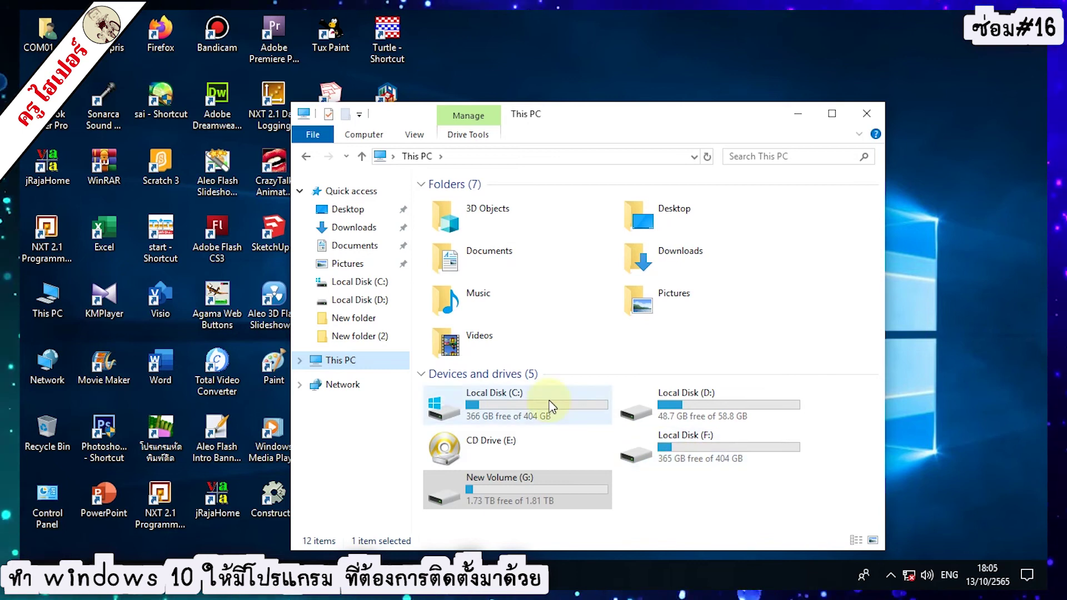
left_click_drag(623, 126, 604, 56)
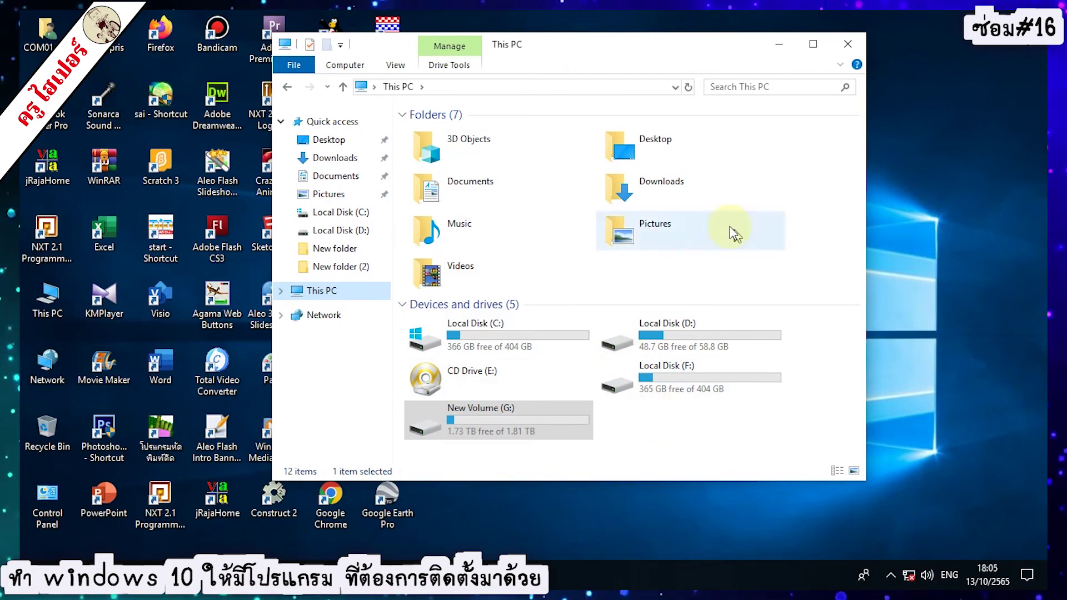
left_click(848, 43)
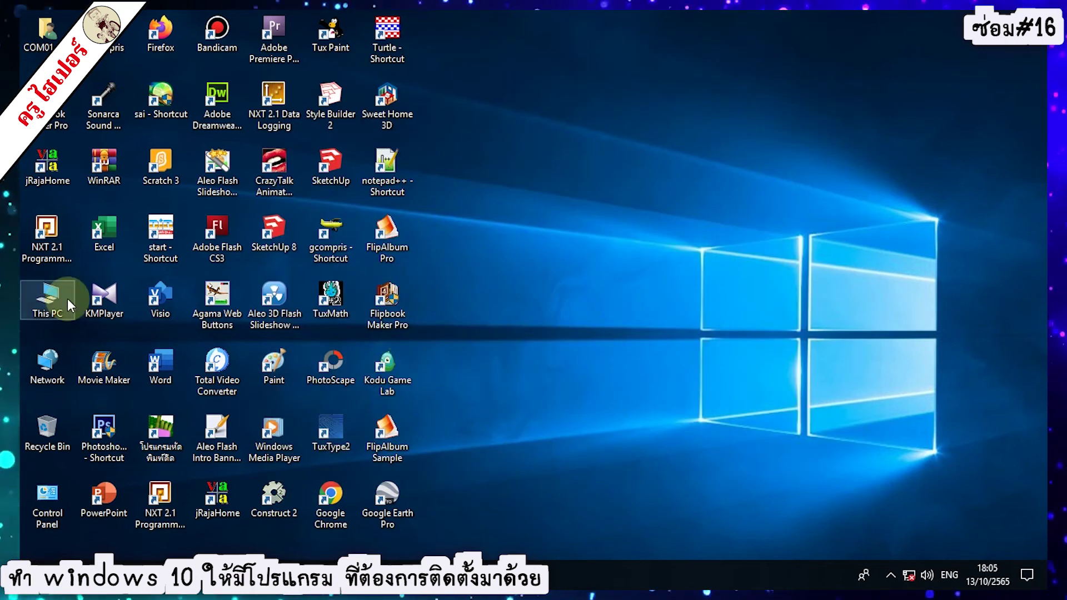
mouse_move(187, 578)
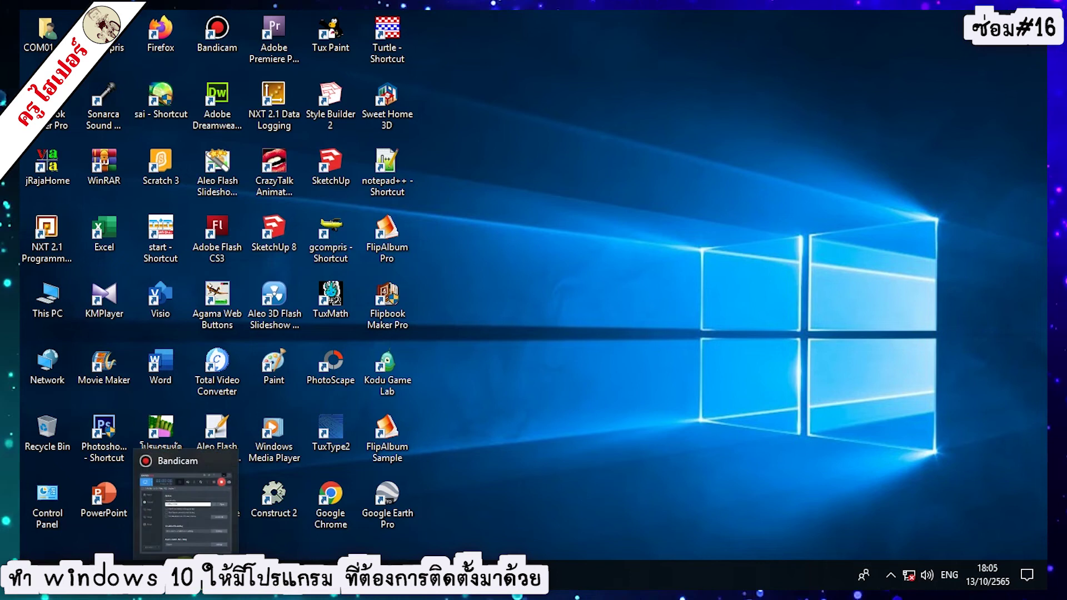
left_click(208, 523)
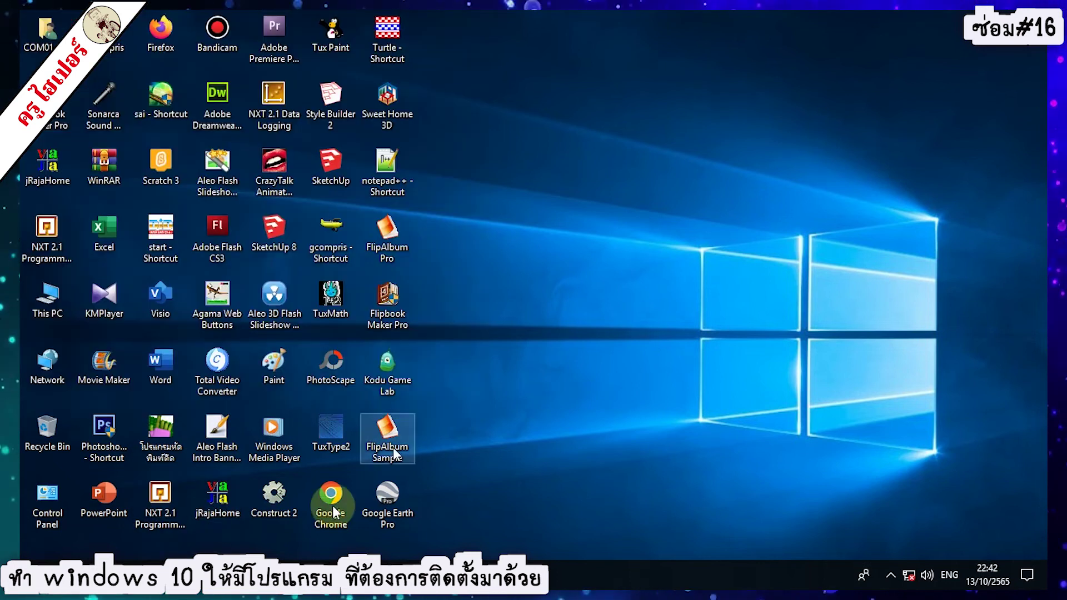
Open the gimagex folder in New folder (2) and launch the 64-bit GImageX from its x64 subfolder
mouse_move(166, 578)
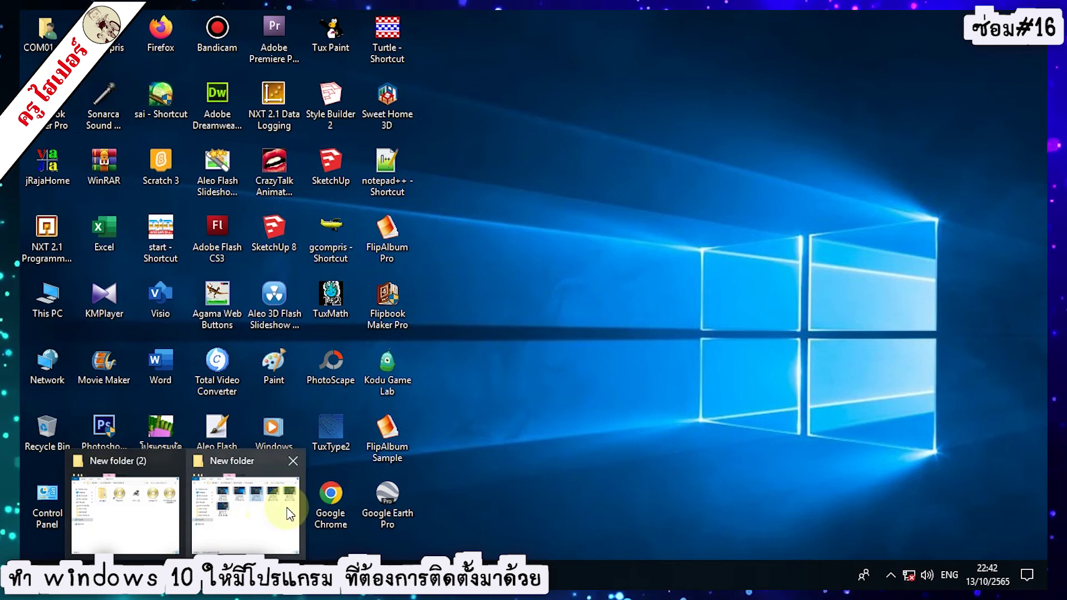
left_click(119, 531)
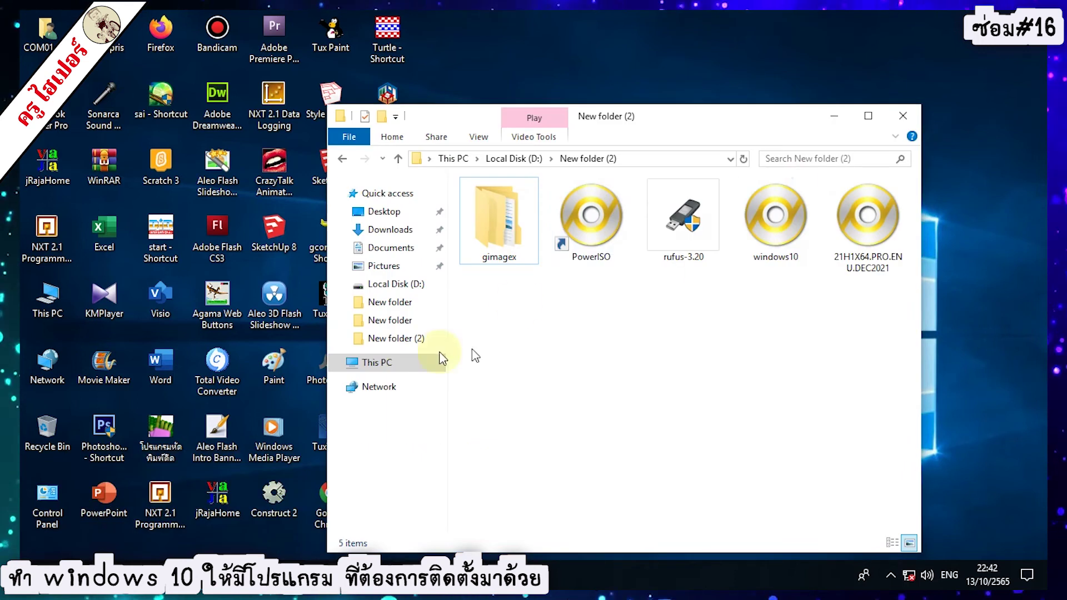
left_click_drag(731, 121, 643, 98)
double_click(408, 192)
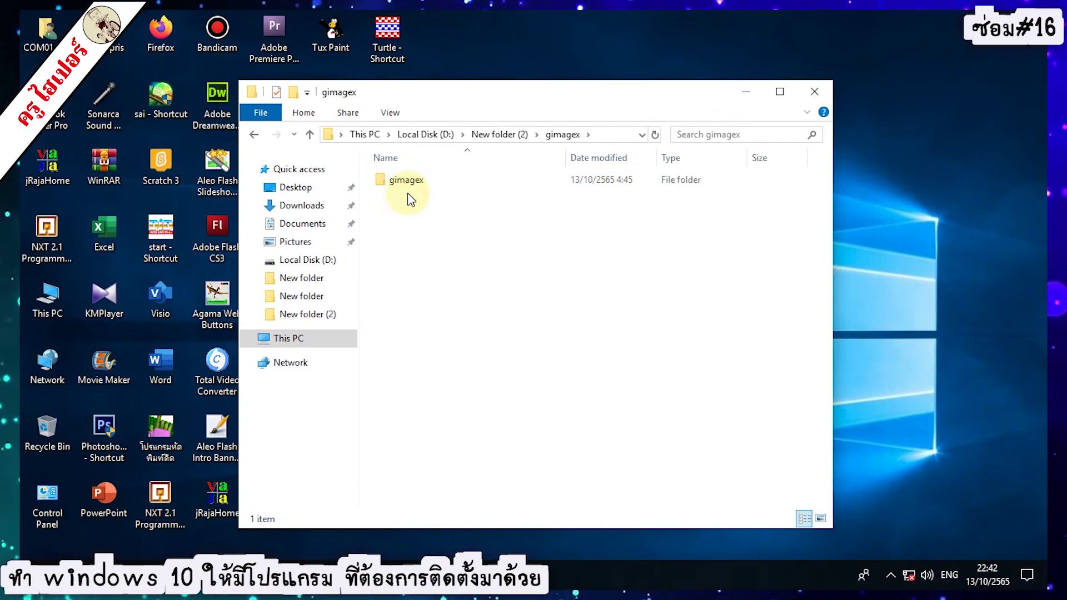
double_click(420, 180)
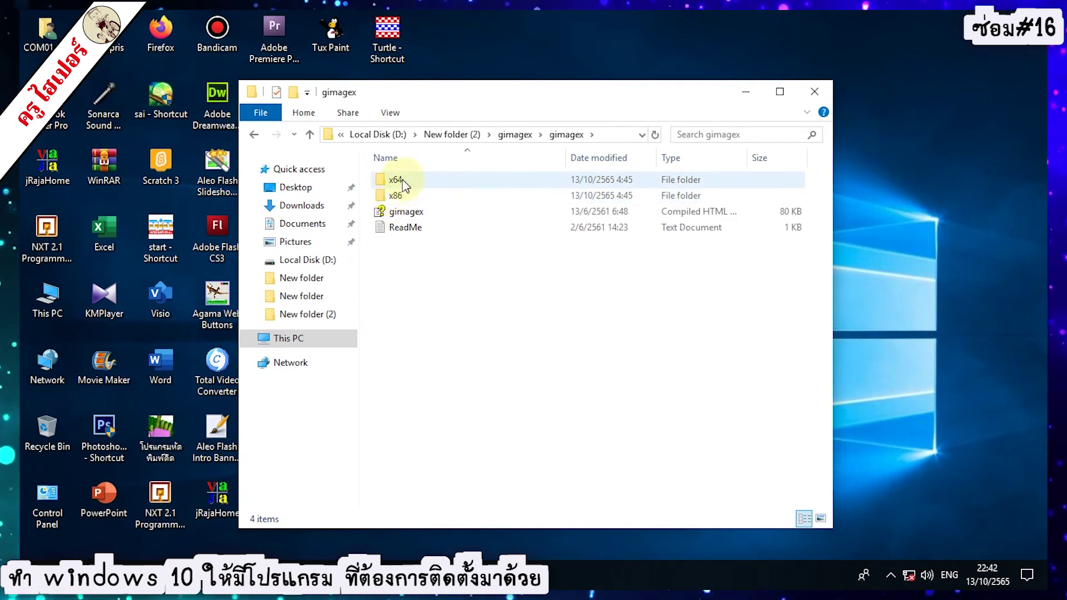
double_click(405, 184)
left_click(405, 185)
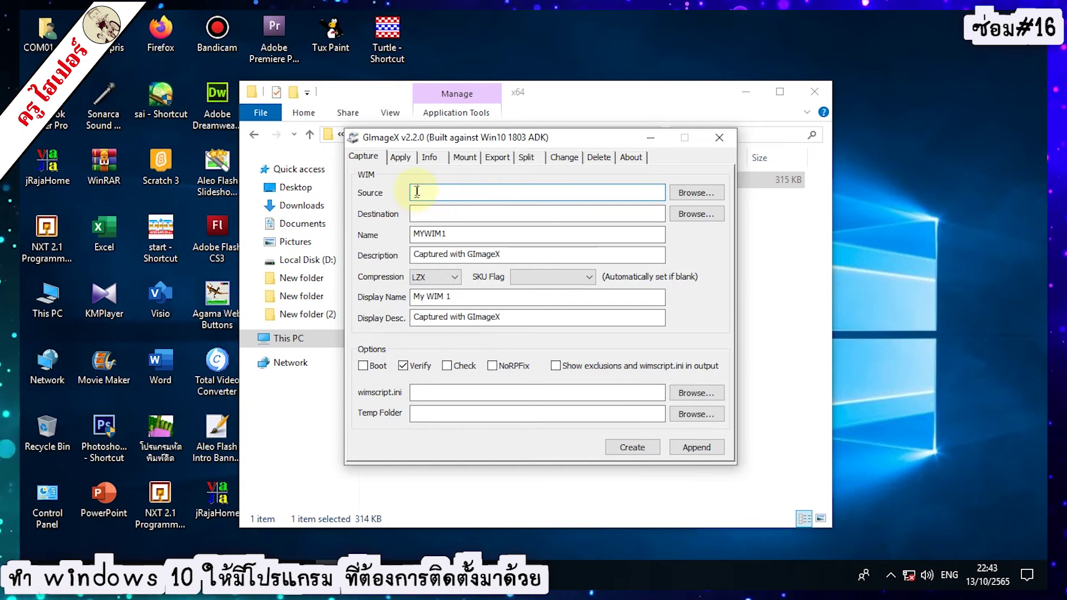
Set the capture source to Local Disk (F:), checking the drive in This PC before confirming
left_click(703, 193)
scroll(503, 282, "down", 1)
scroll(504, 283, "down", 1)
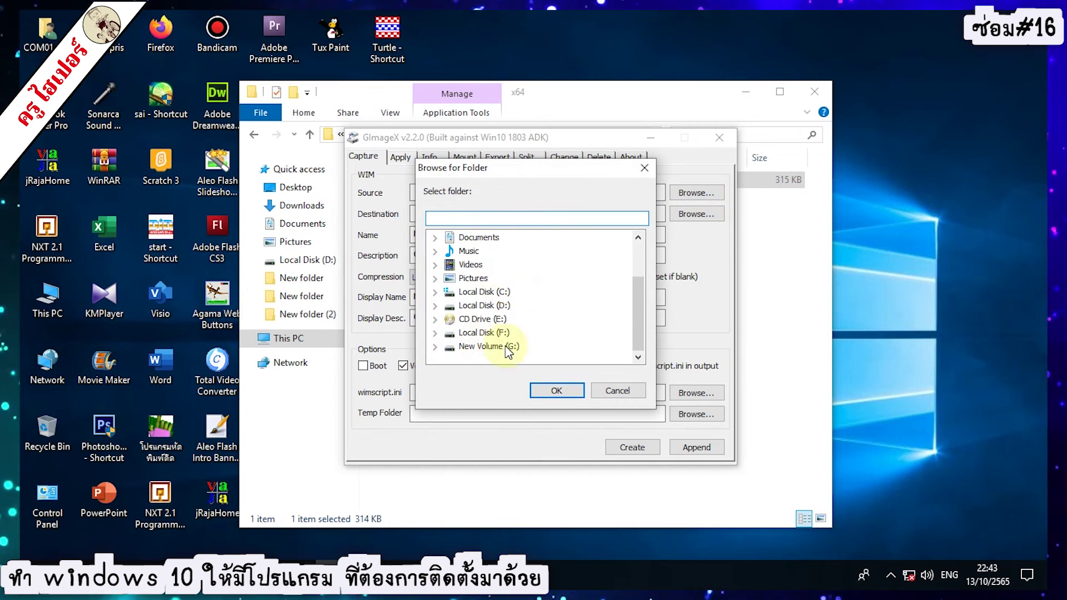
double_click(48, 300)
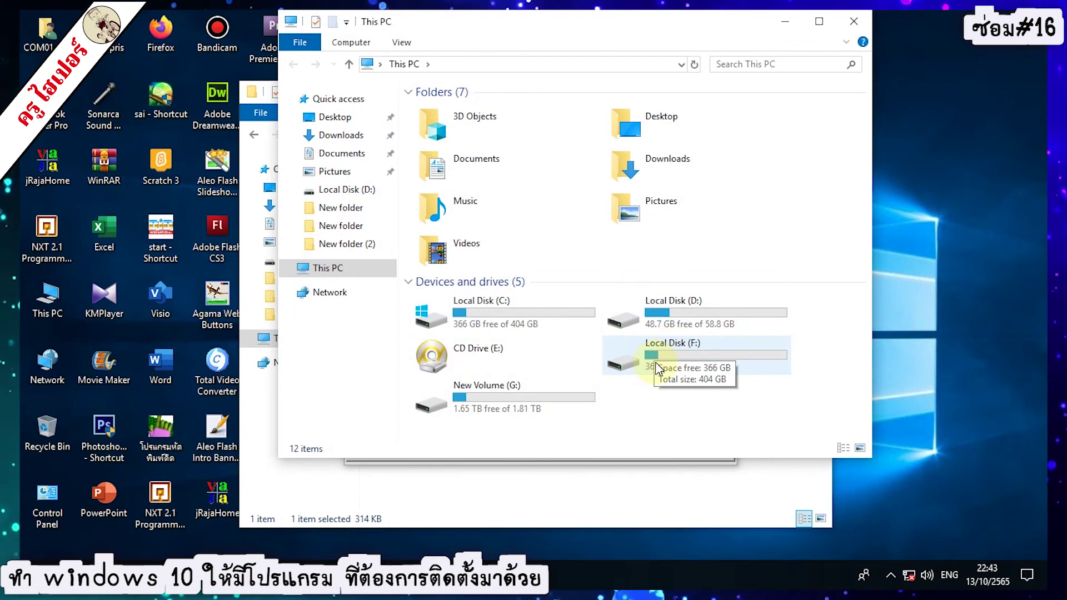
left_click(785, 22)
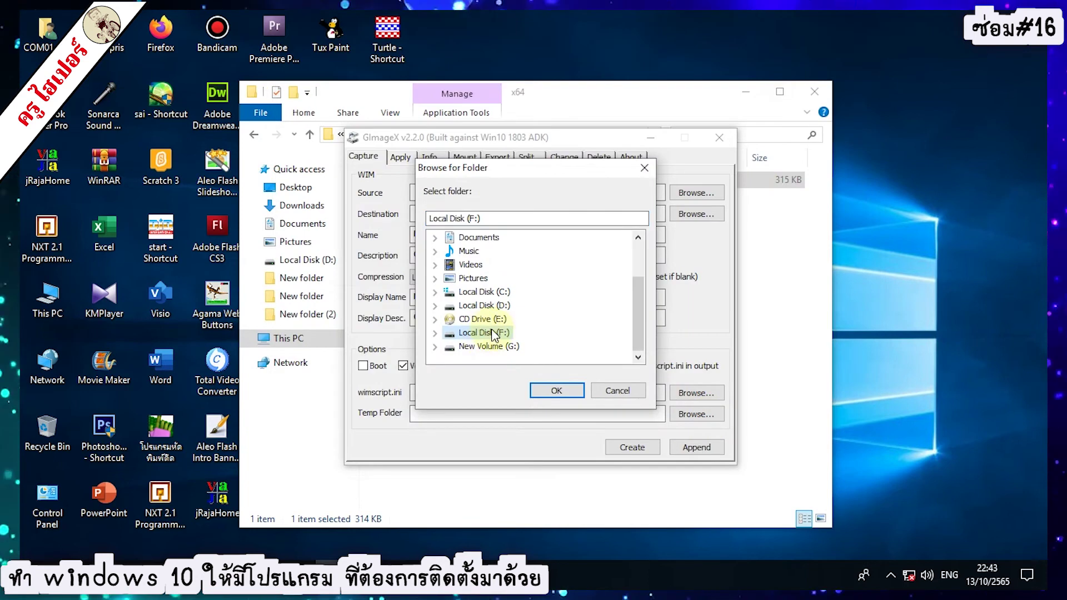
left_click(553, 389)
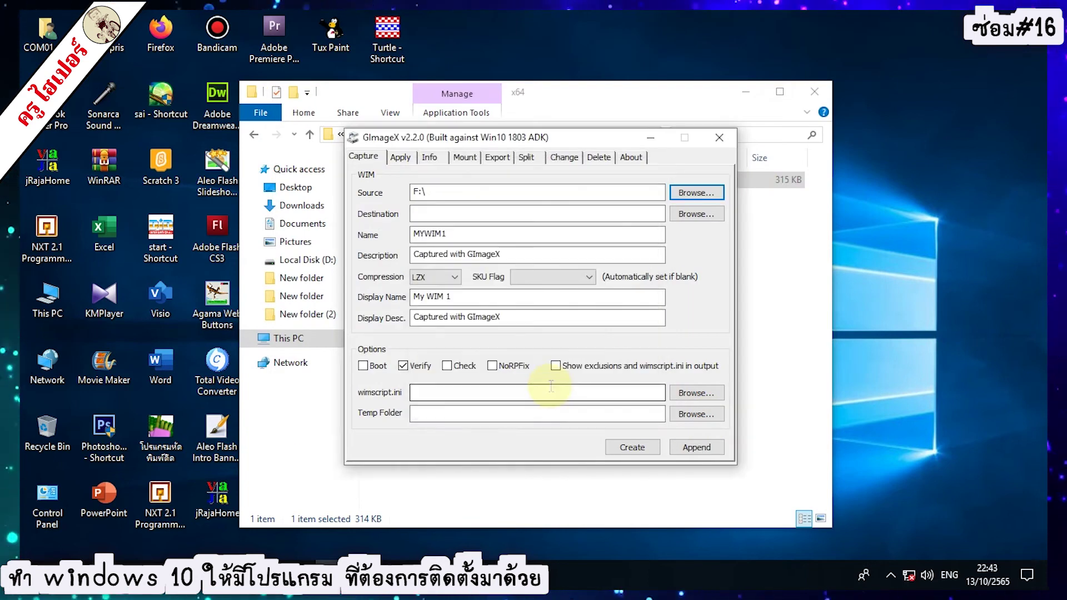
Set the capture destination to a WIM file named install.wim on the Desktop
left_click(695, 216)
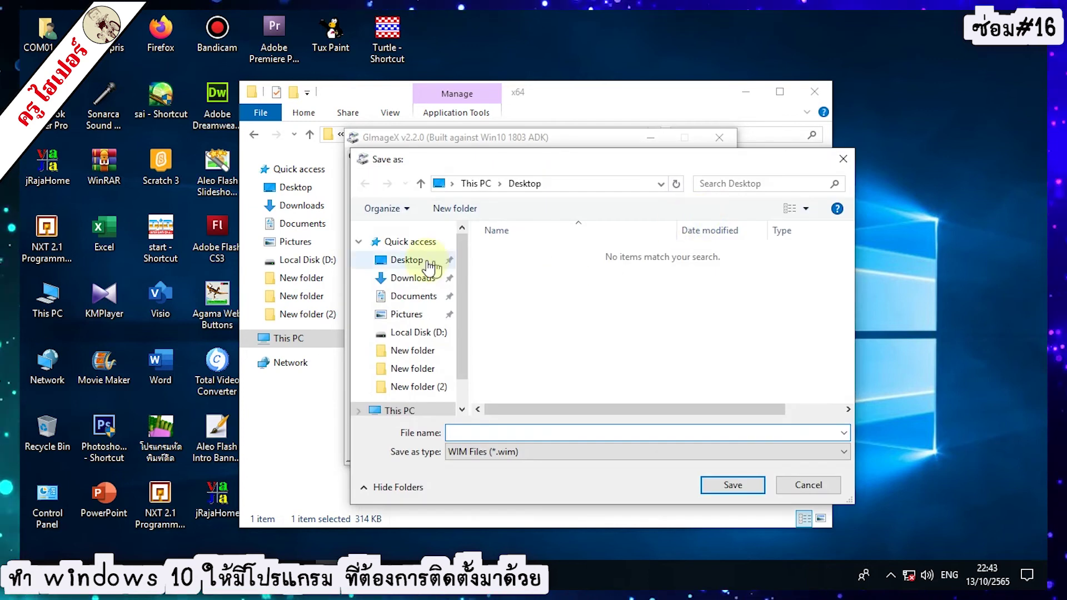
left_click(414, 261)
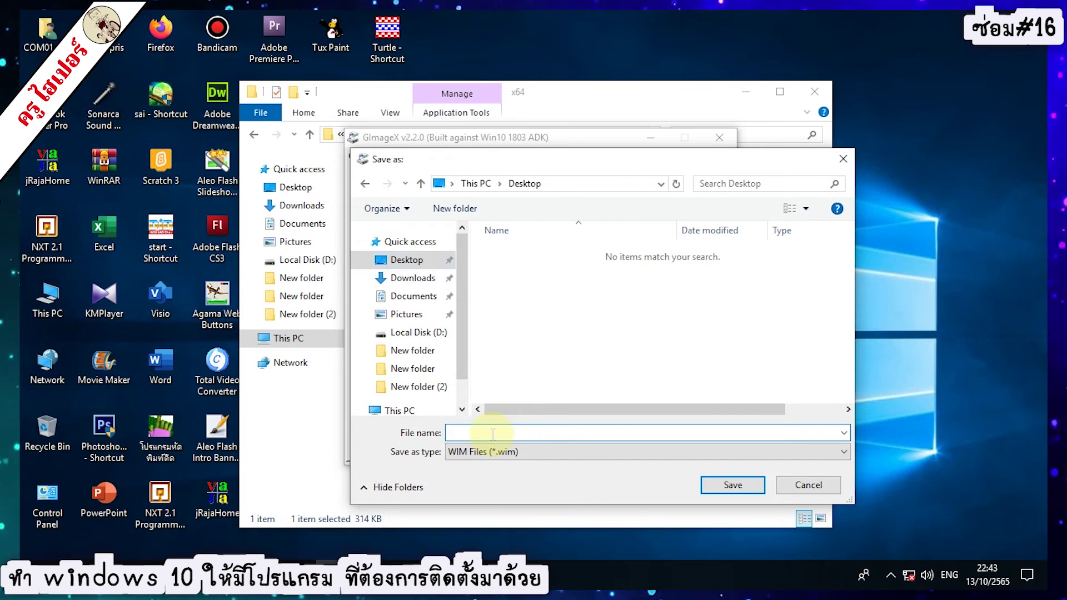
type("install.wim")
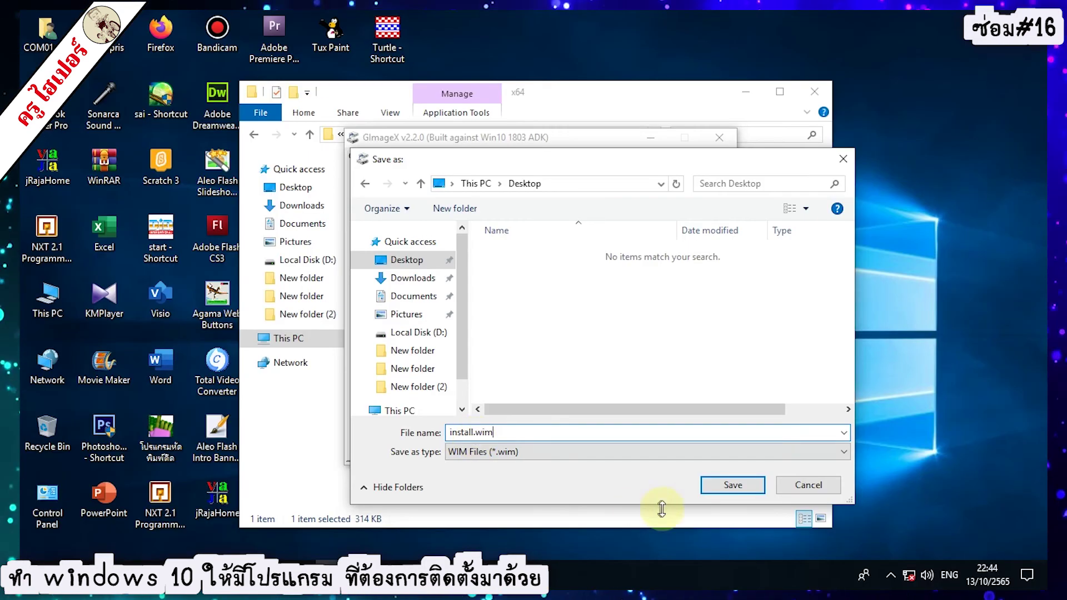
left_click(728, 488)
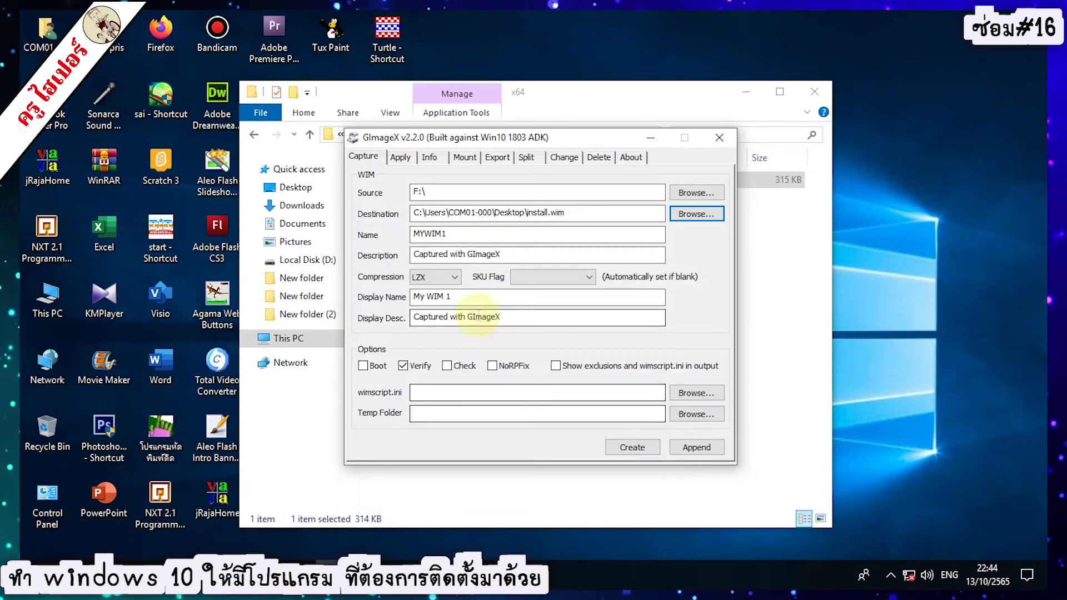
Replace the default image name for the capture with windows10141065
left_click(458, 235)
left_click_drag(457, 235, 384, 235)
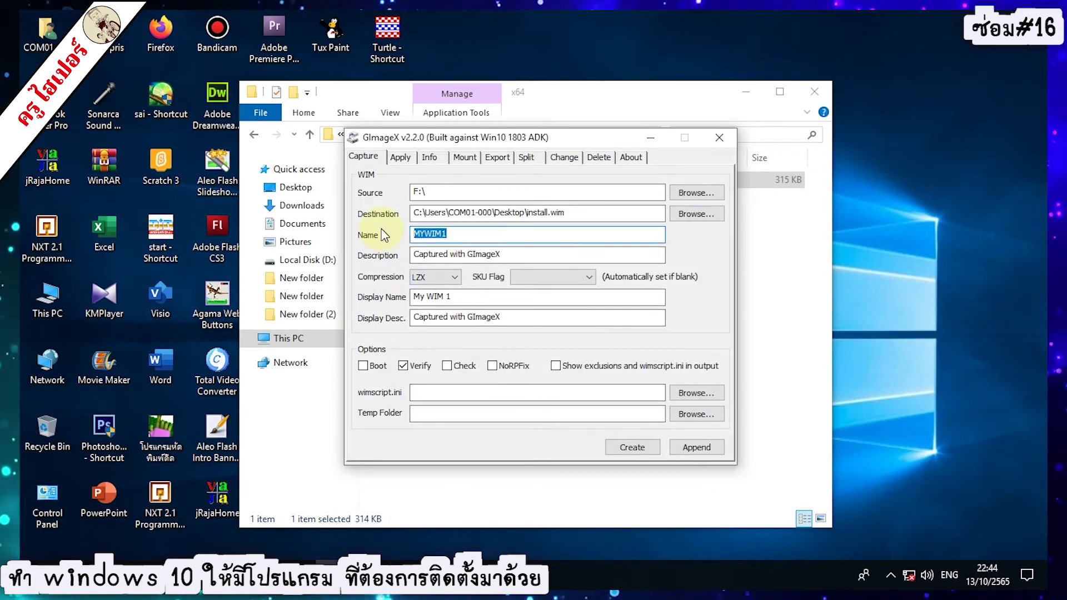
type("wi")
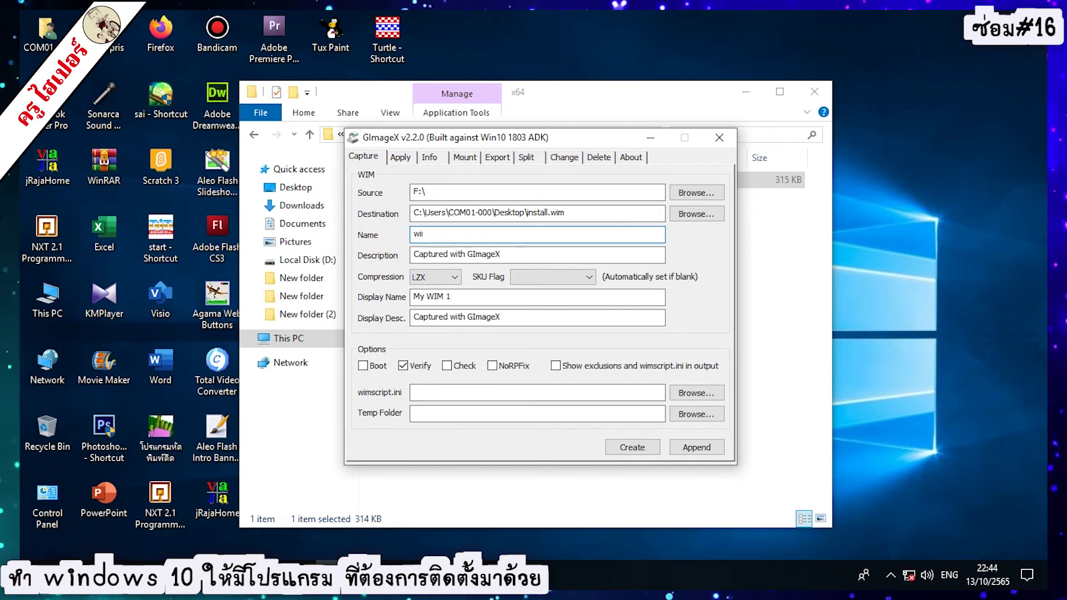
type("ndows10141065")
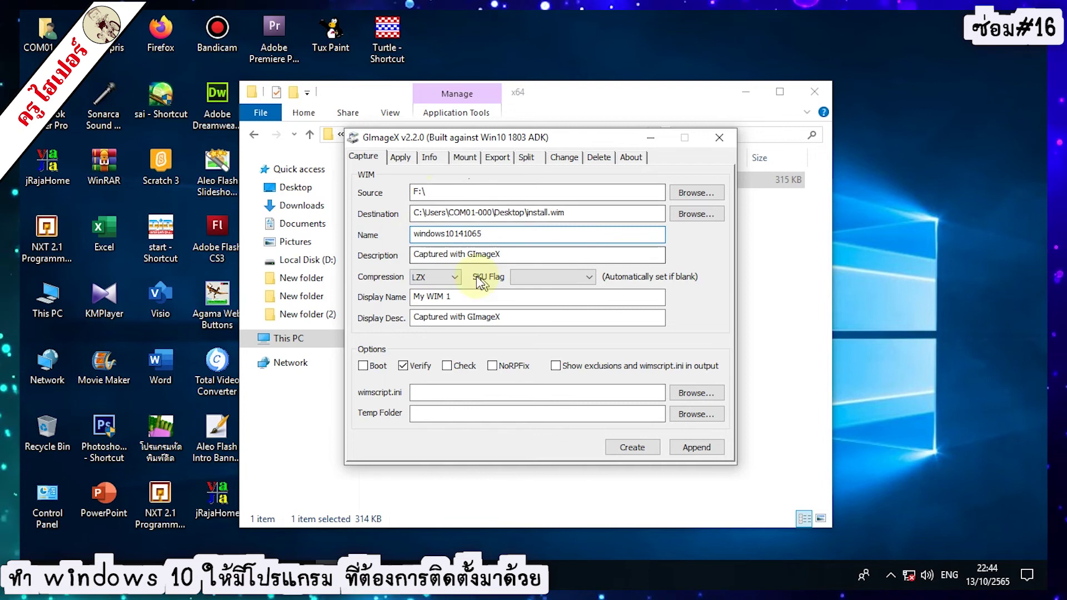
Set the compression to None, leave the SKU flag blank, and start creating the WIM image
left_click(454, 278)
left_click(453, 290)
left_click(590, 278)
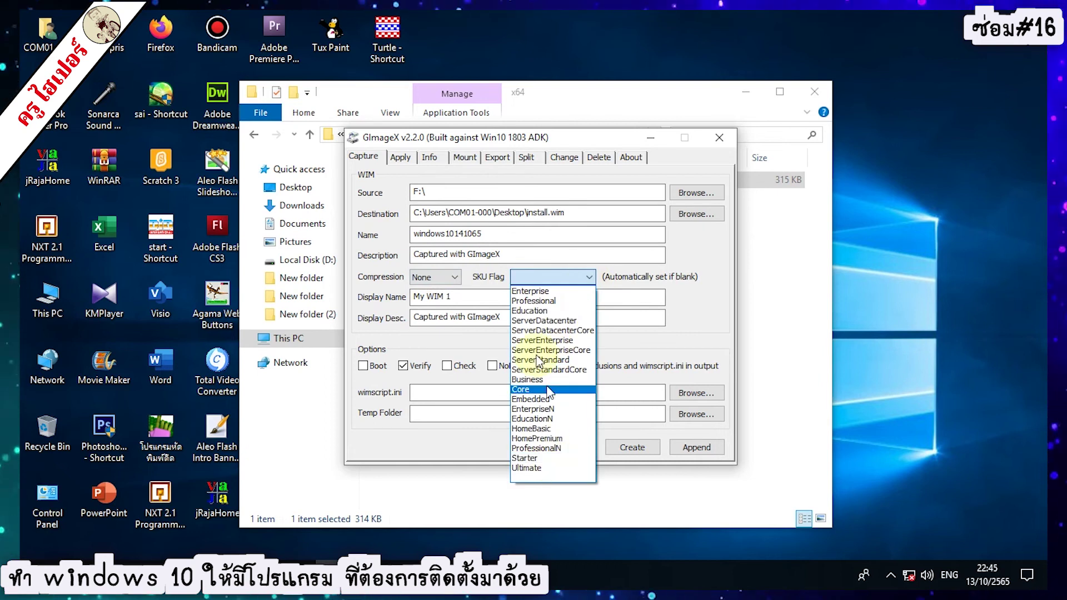
left_click(709, 261)
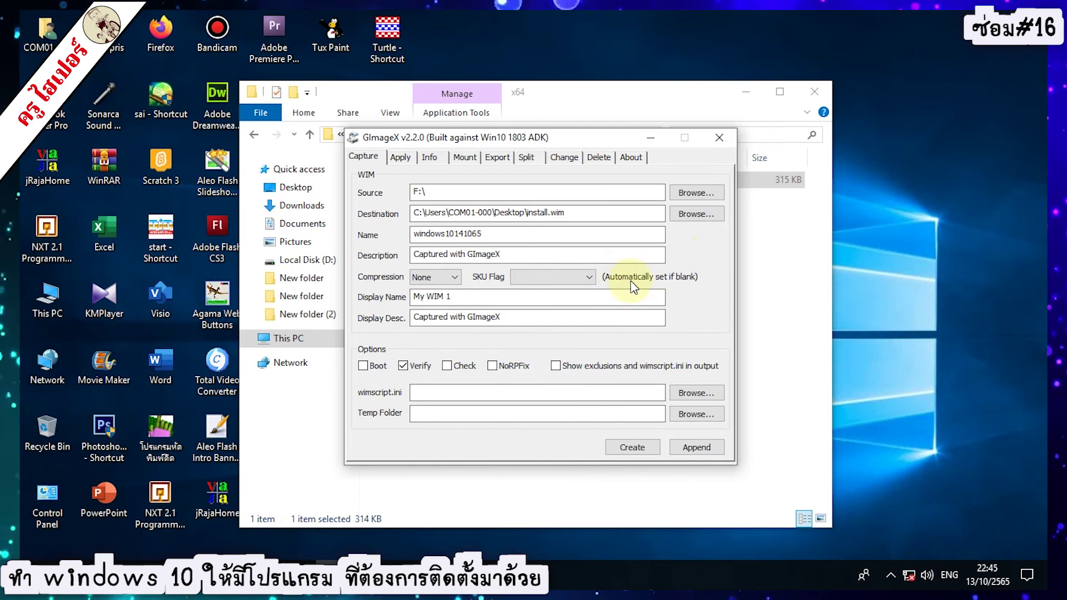
left_click(643, 455)
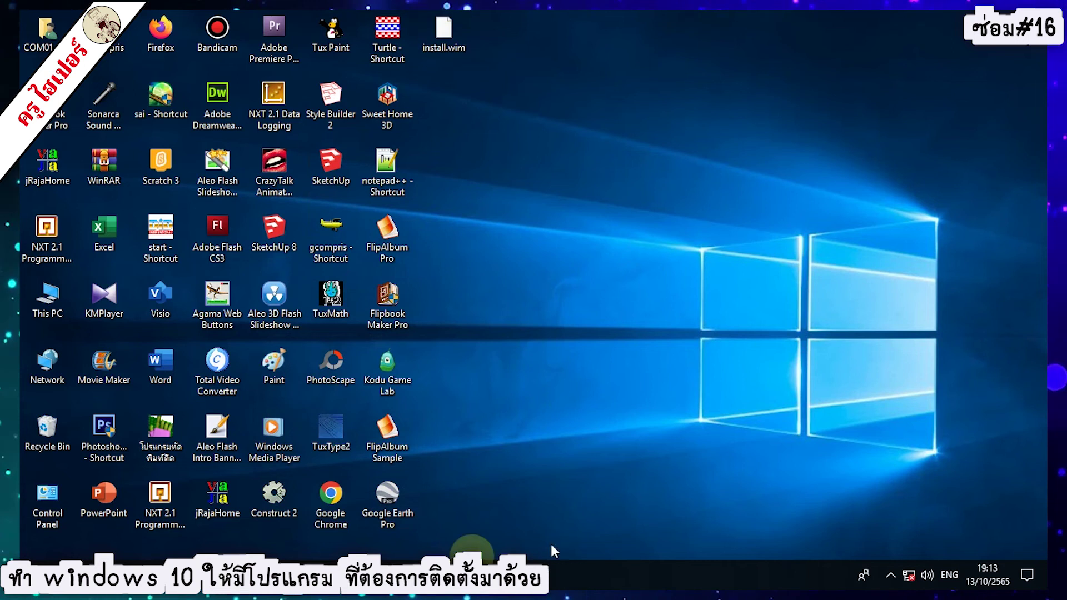
Bring up the New folder (2) window containing the ISO files and launch PowerISO from it
mouse_move(245, 576)
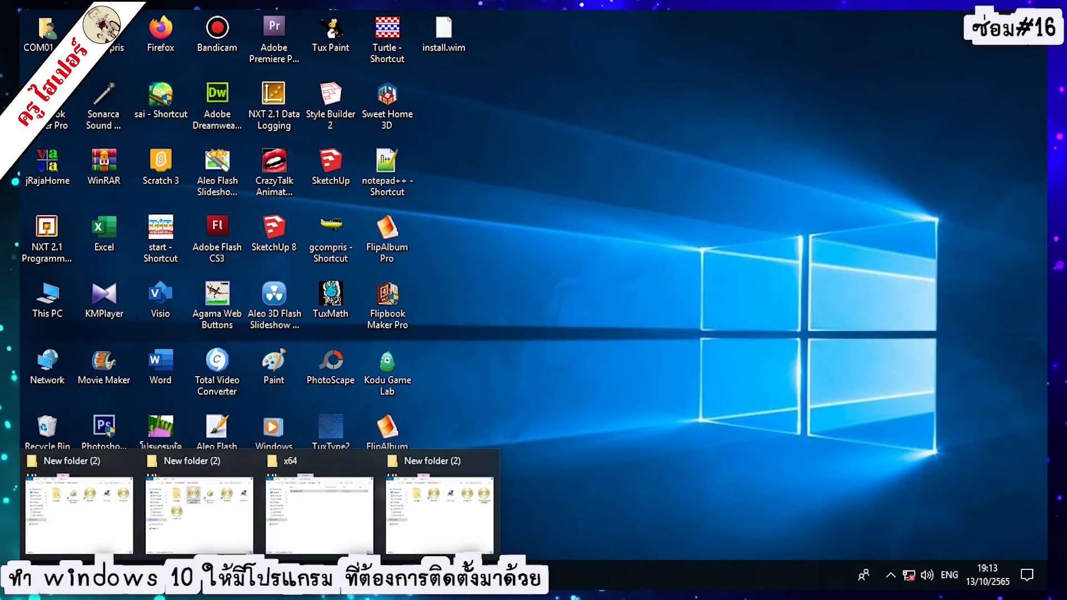
left_click(450, 521)
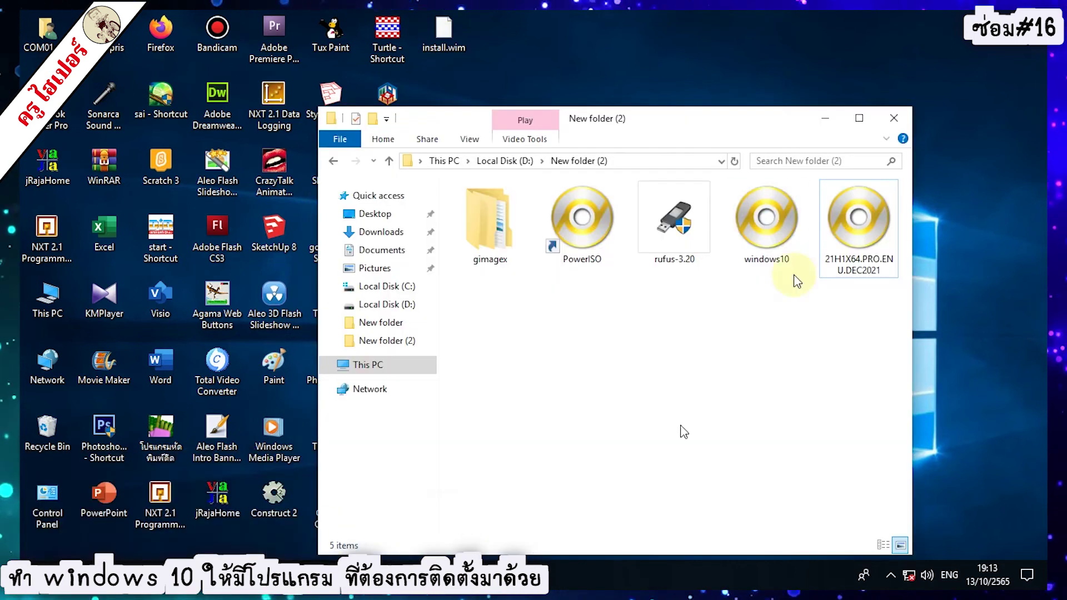
left_click_drag(697, 124, 672, 100)
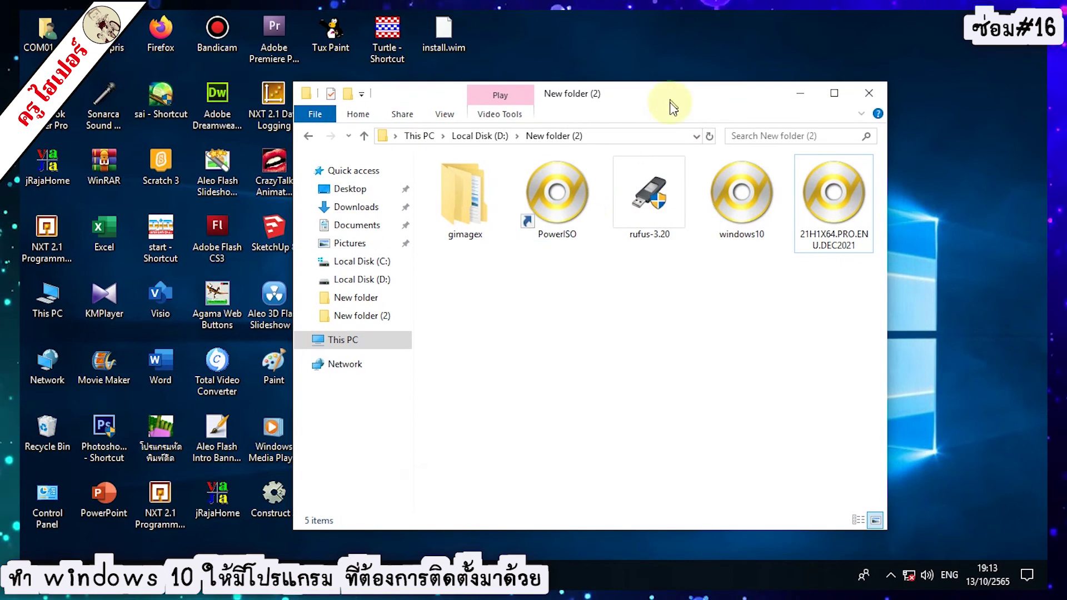
double_click(575, 215)
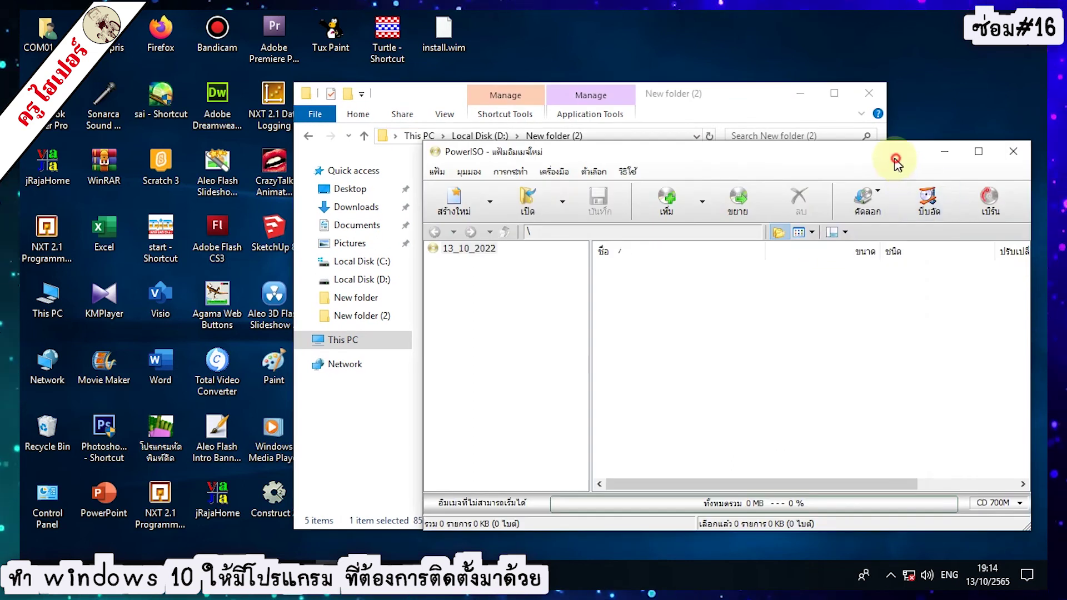
left_click_drag(893, 155, 766, 107)
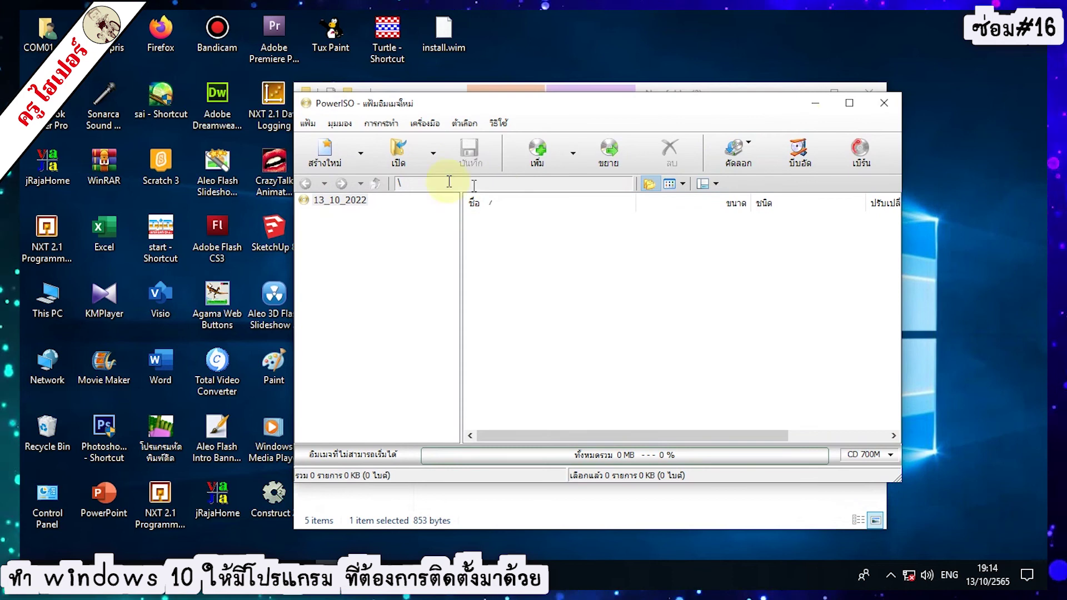
Open the 21H1X64.PRO.ENU.DEC2021 image from New folder (2) on Local Disk (D:) in PowerISO
left_click(409, 161)
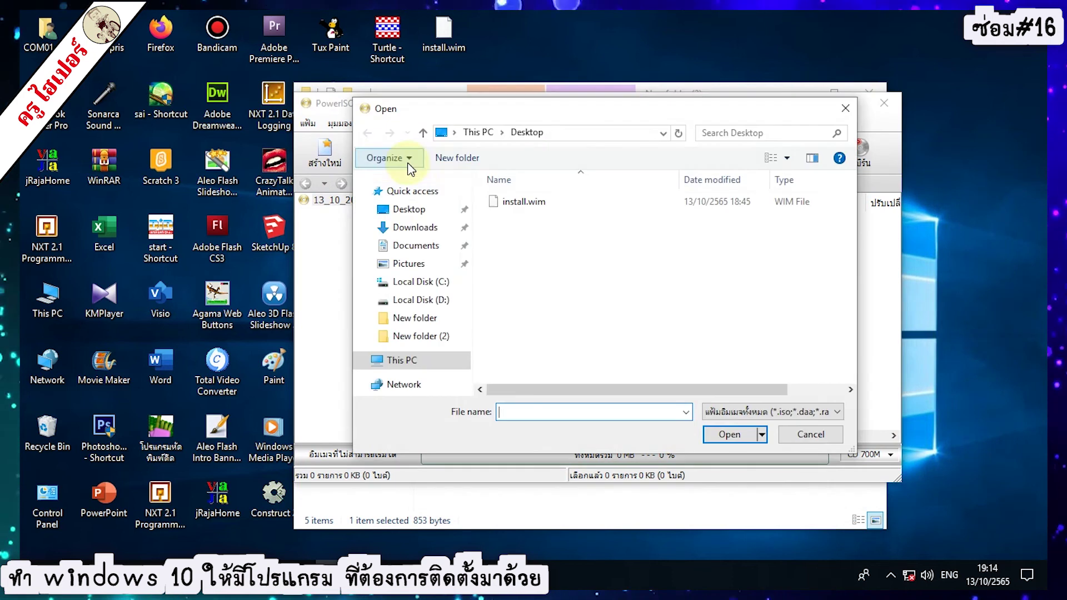
left_click(436, 300)
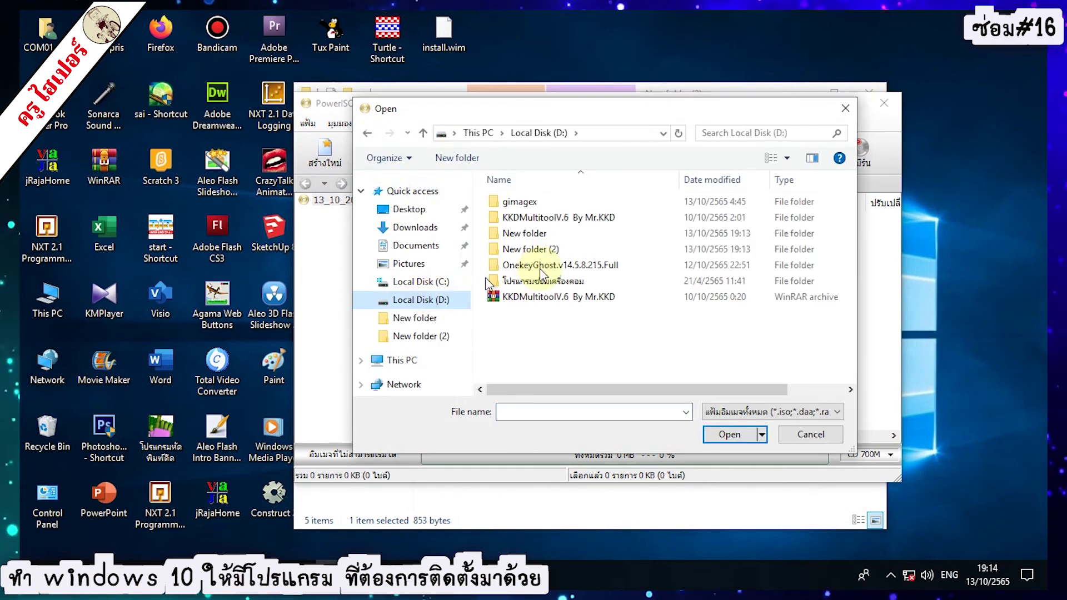
double_click(551, 249)
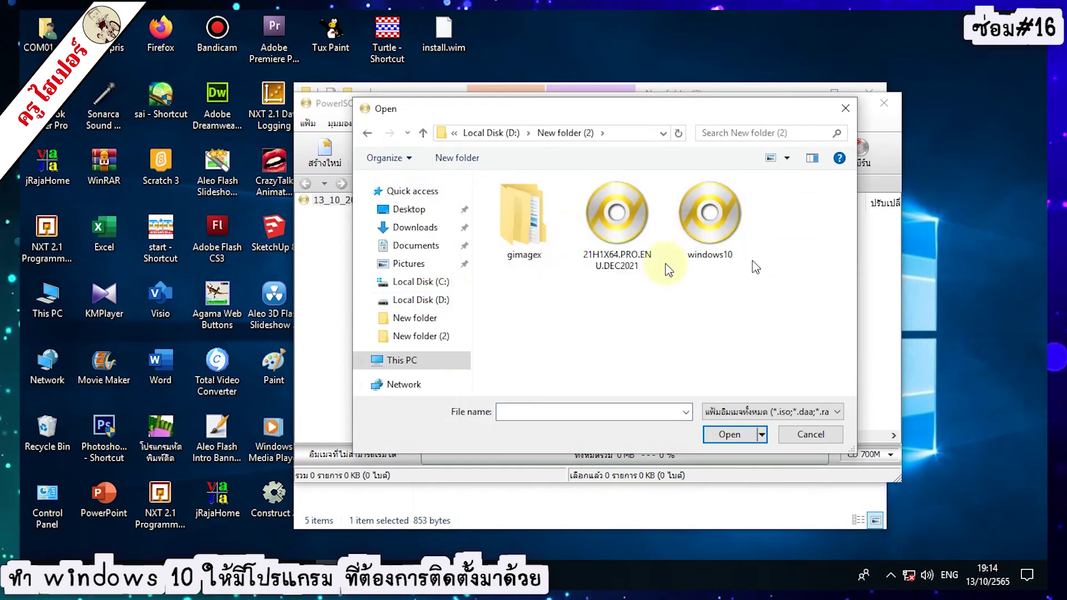
double_click(609, 233)
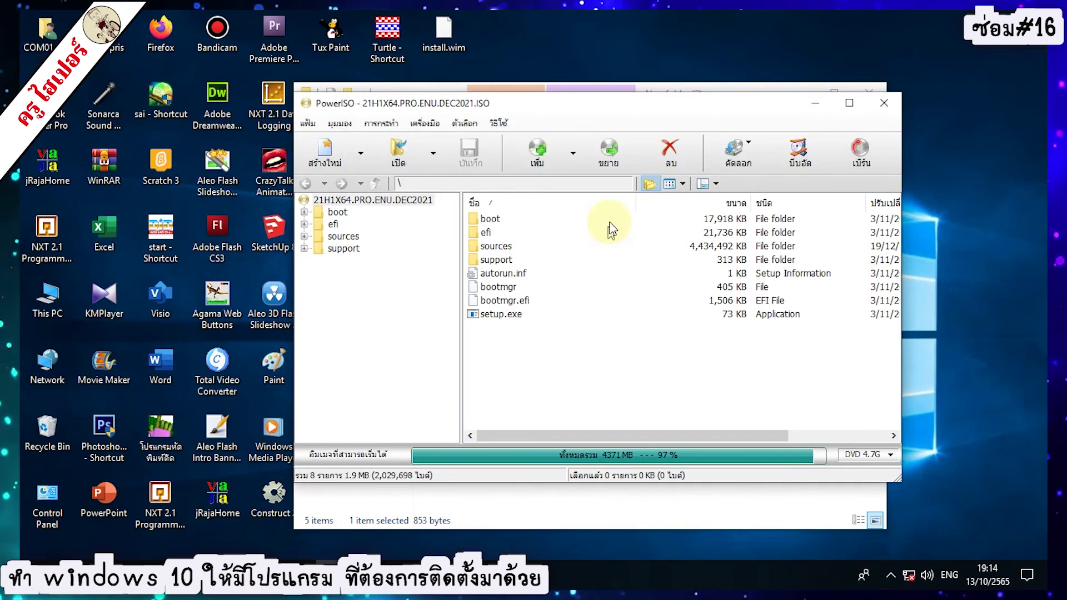
Delete install.esd from the sources folder of the opened ISO image
double_click(502, 247)
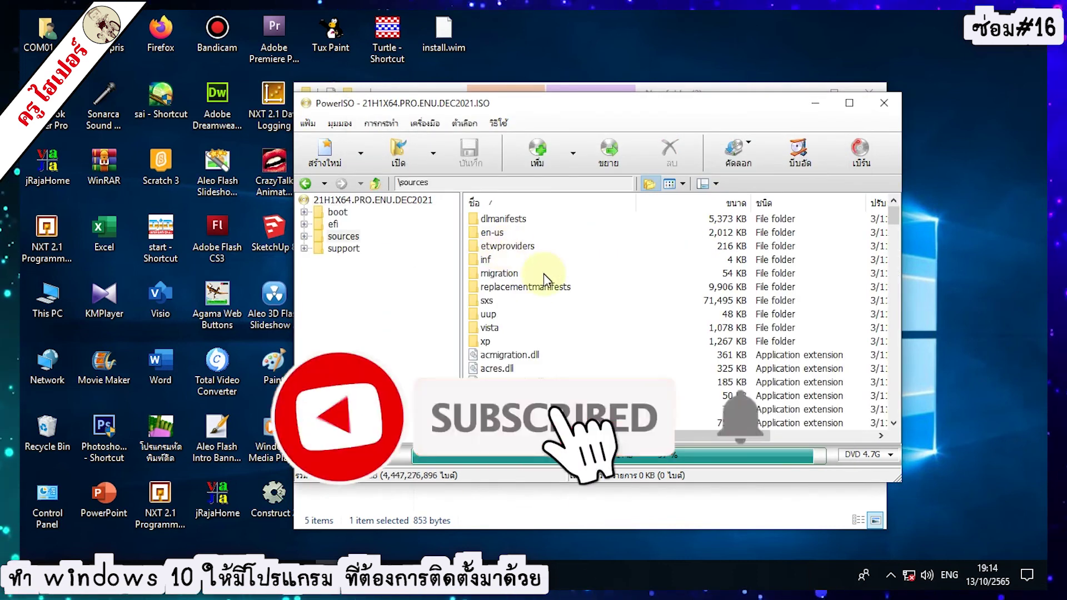
scroll(545, 281, "down", 12)
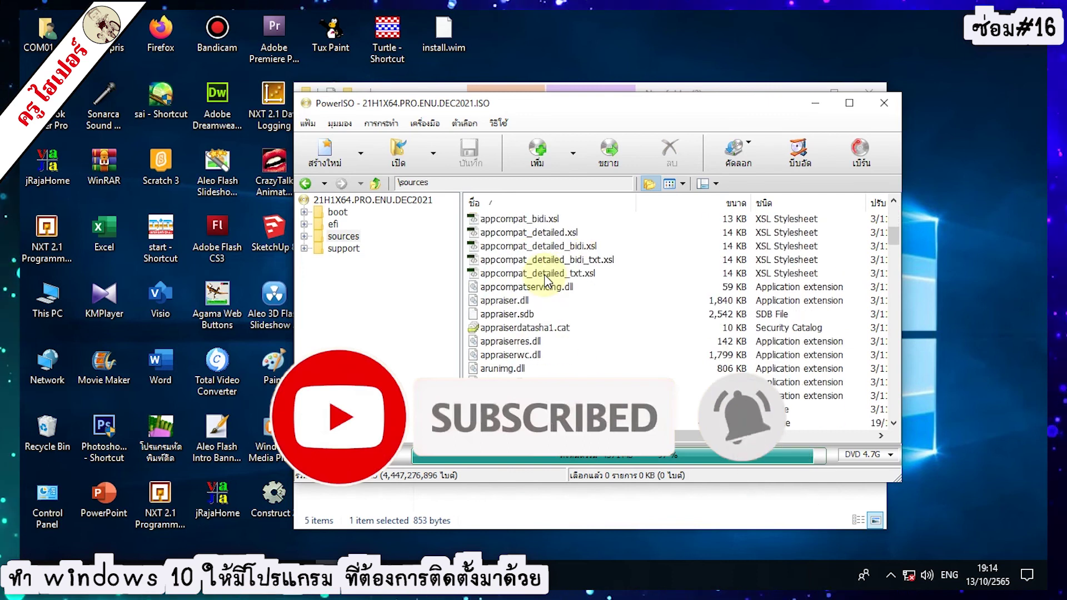
scroll(545, 283, "down", 3)
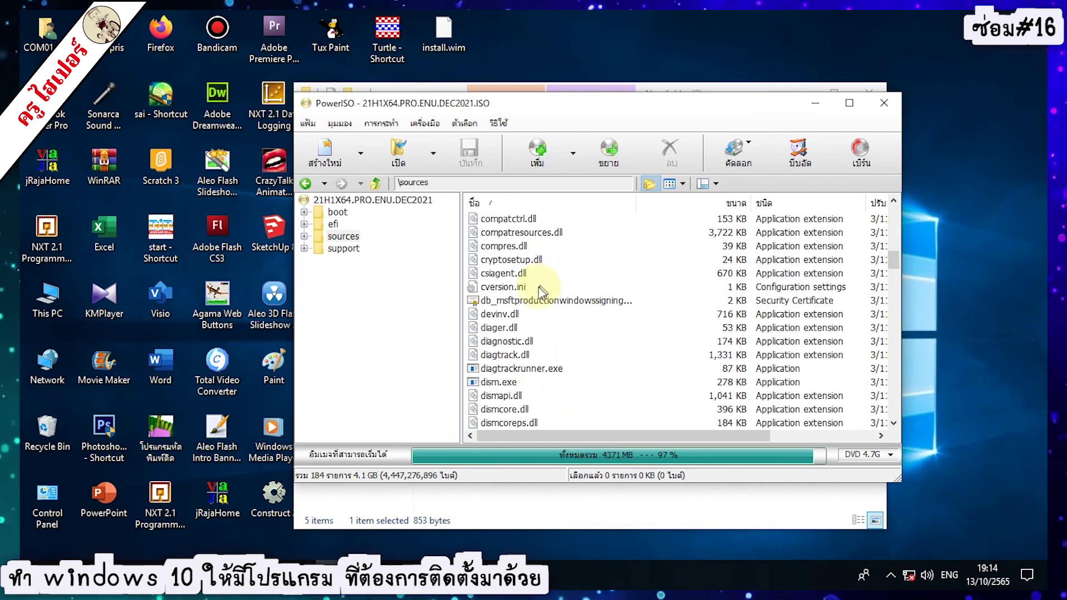
scroll(539, 292, "down", 2)
scroll(538, 300, "down", 3)
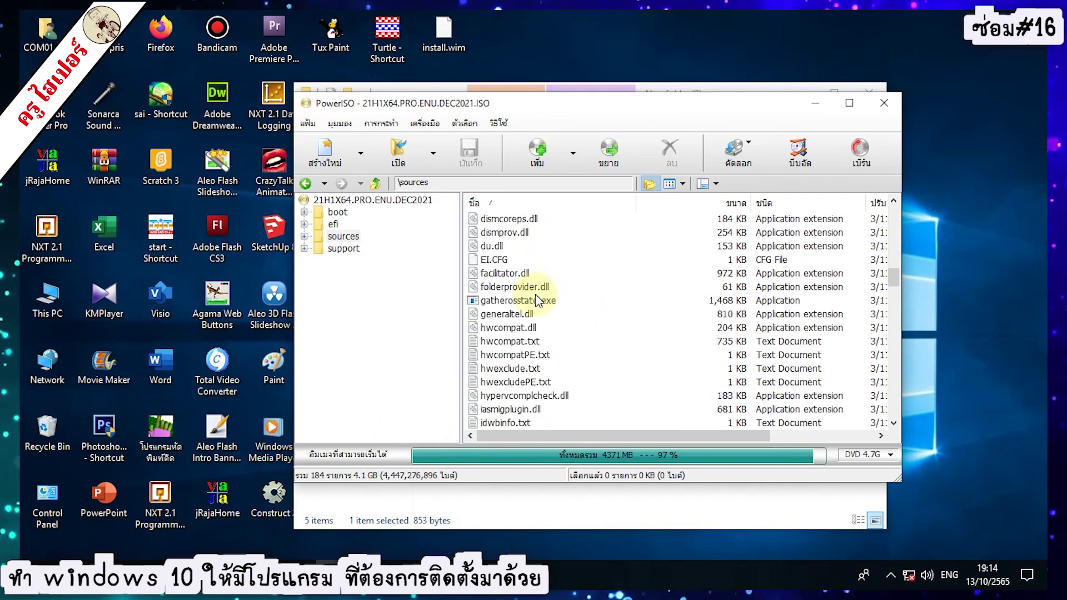
scroll(538, 301, "up", 1)
scroll(528, 301, "up", 3)
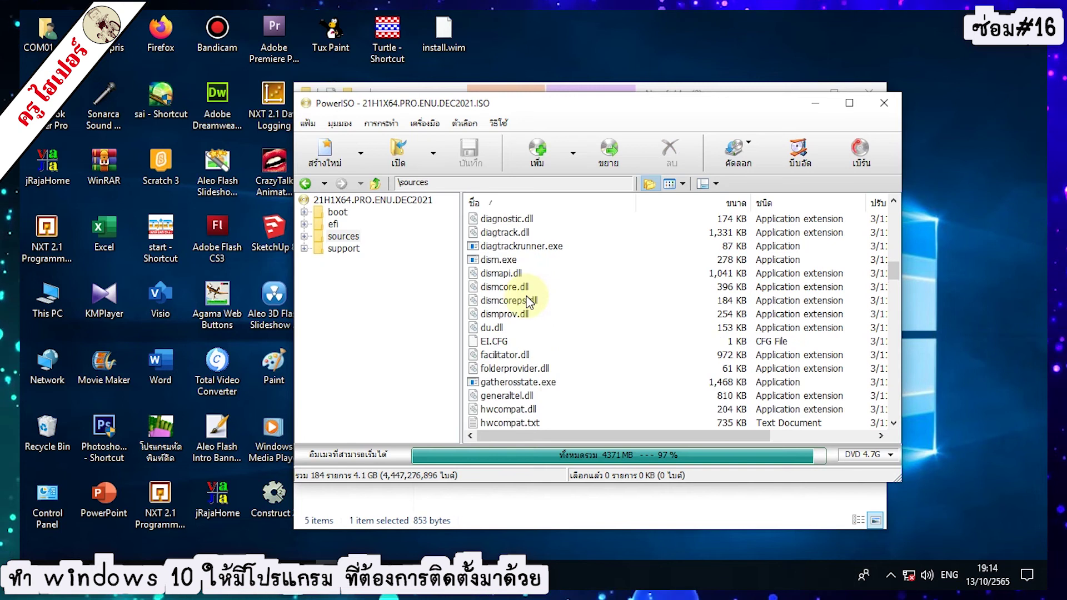
scroll(528, 301, "down", 4)
scroll(528, 302, "down", 2)
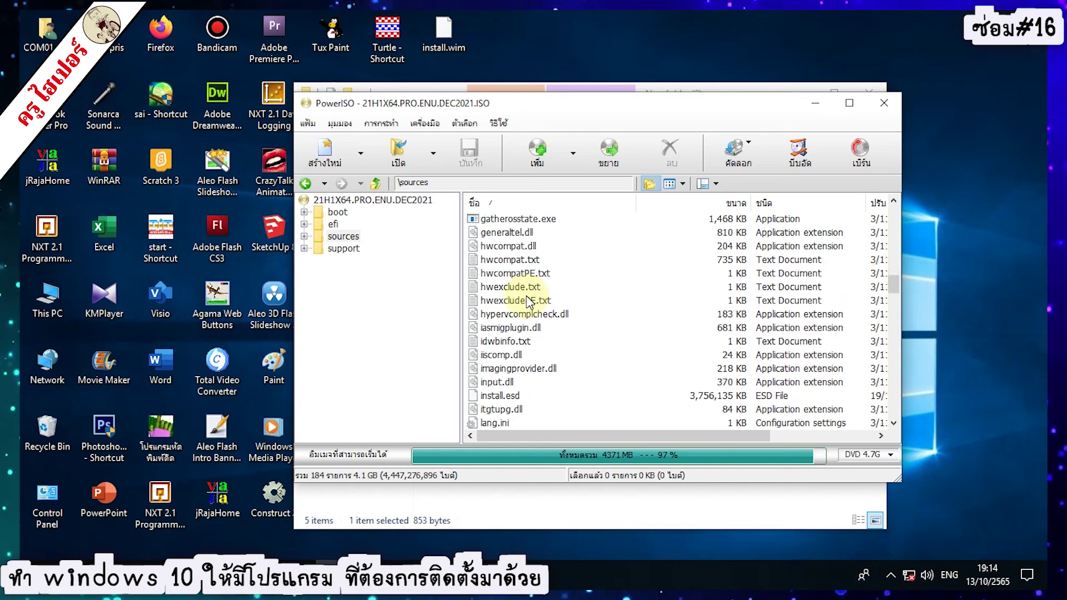
left_click(502, 396)
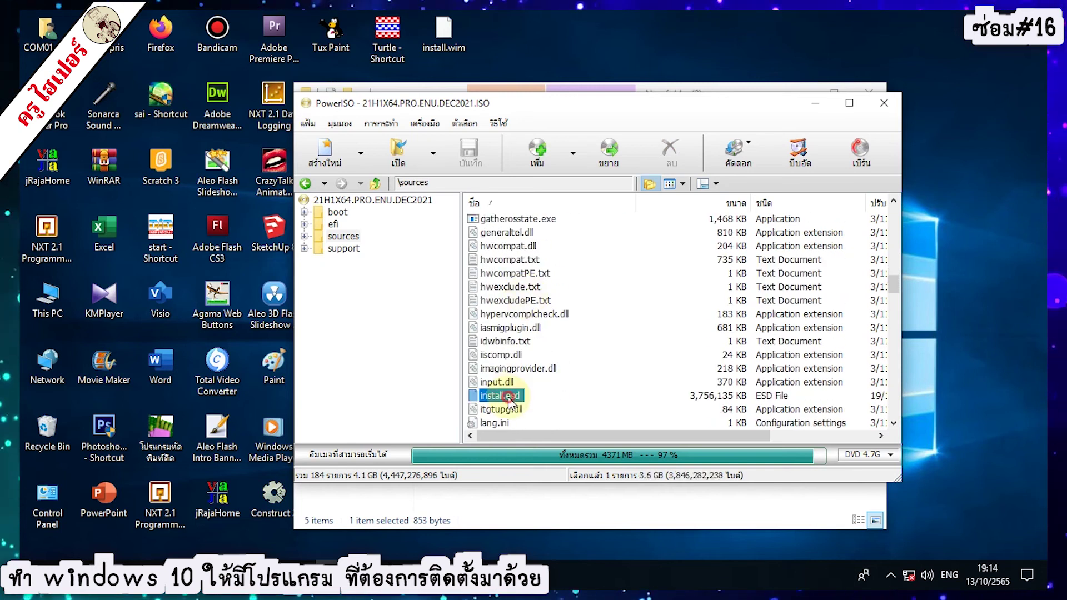
scroll(558, 290, "down", 1)
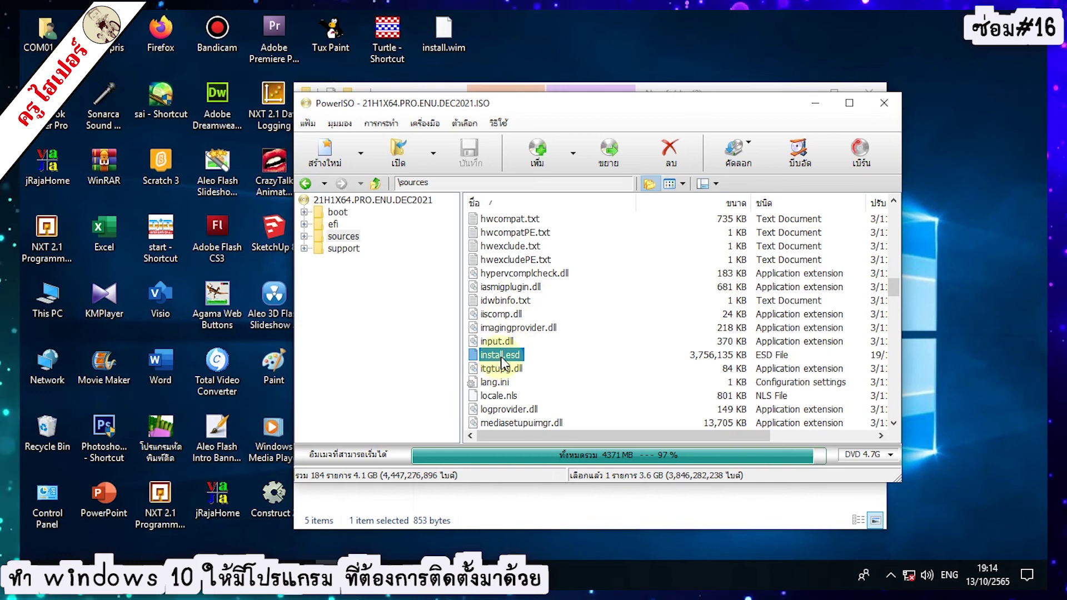
left_click(683, 157)
left_click(596, 328)
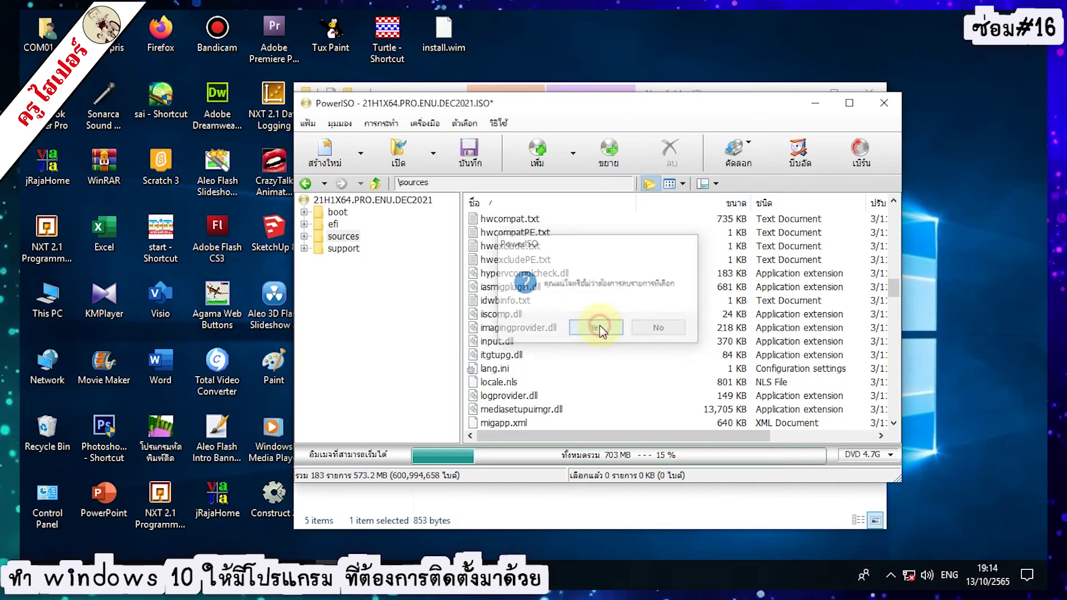
Add install.wim from the Desktop to the ISO's sources folder and set the disc capacity to BD DL 50G
left_click(445, 33)
left_click_drag(446, 32, 587, 317)
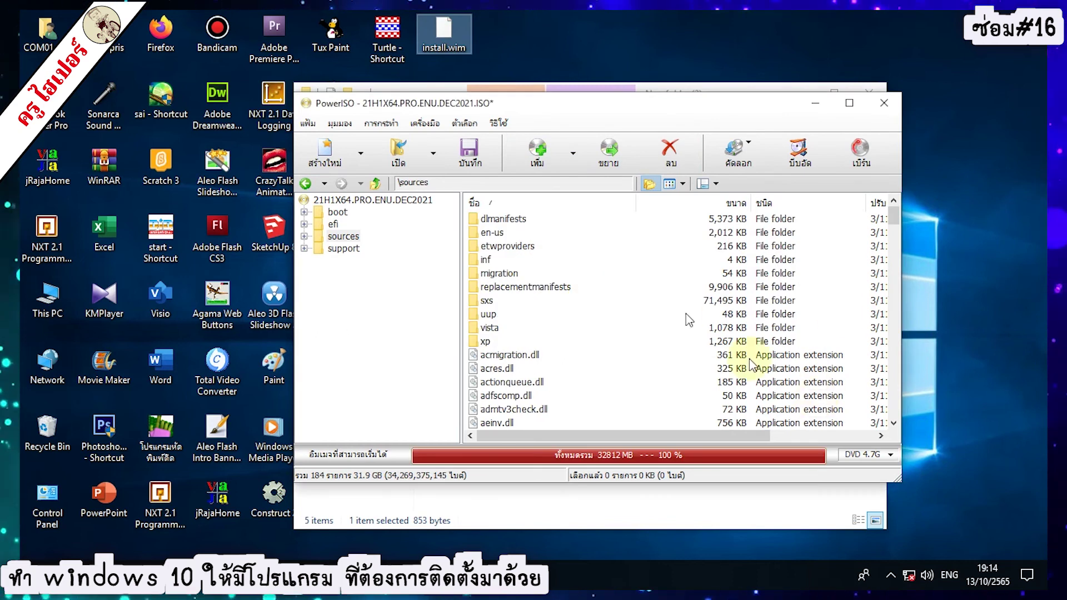
left_click(888, 454)
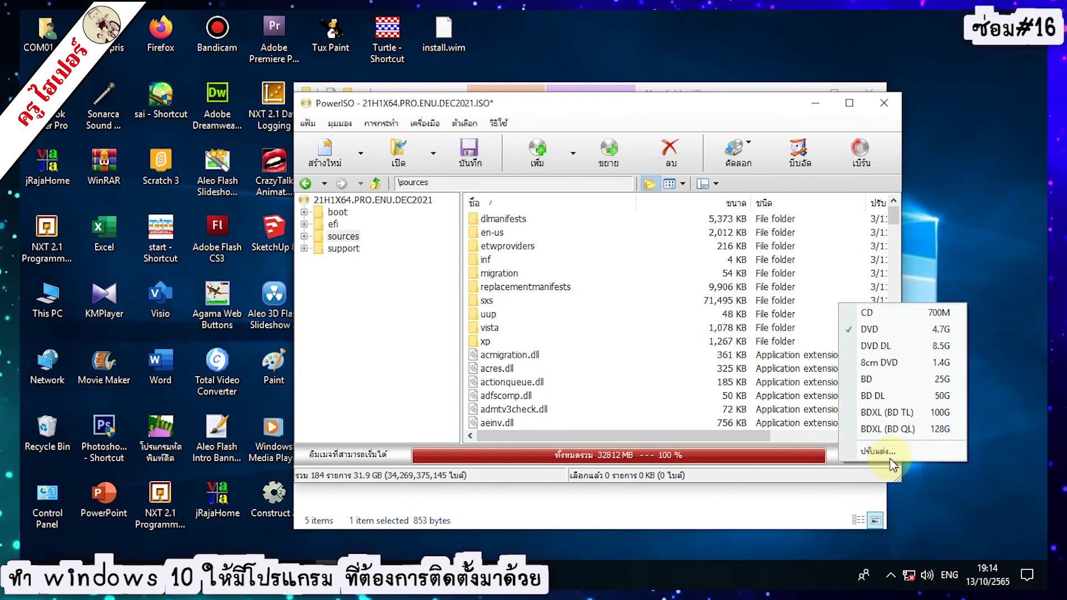
left_click(886, 380)
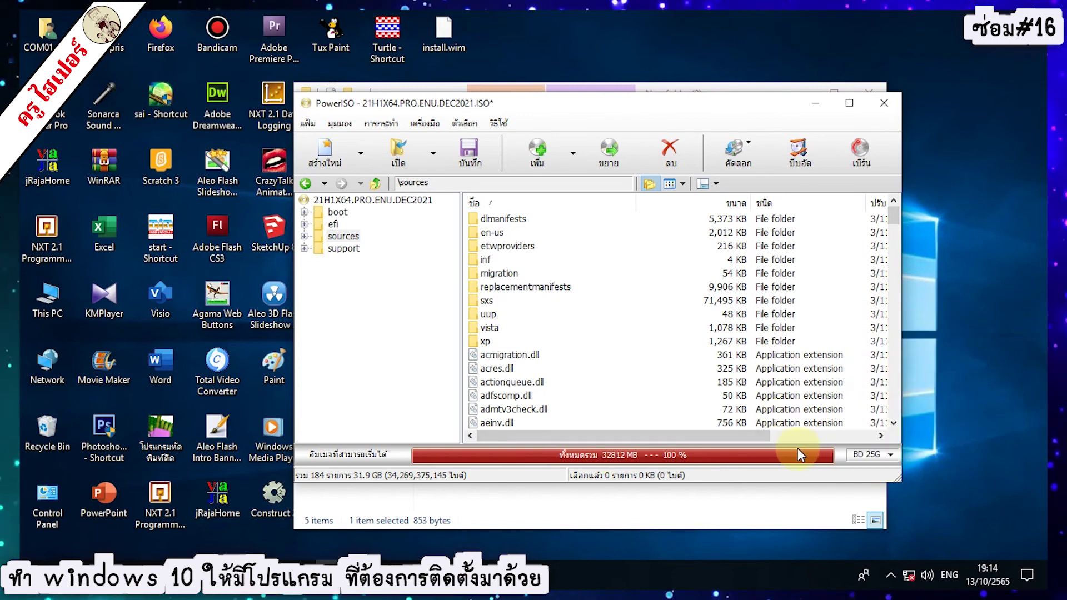
left_click(882, 457)
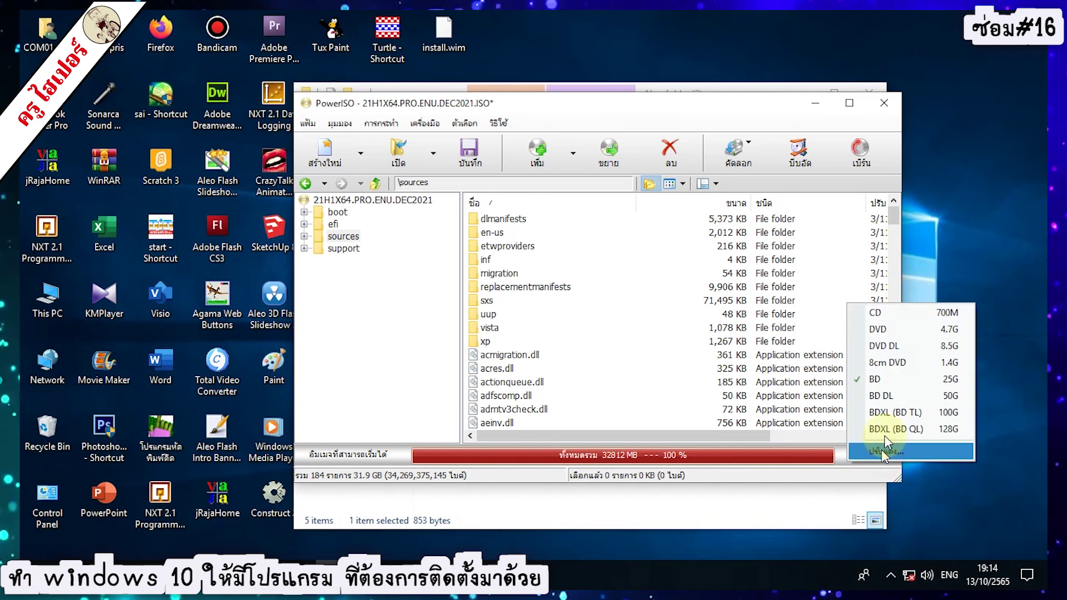
left_click(894, 398)
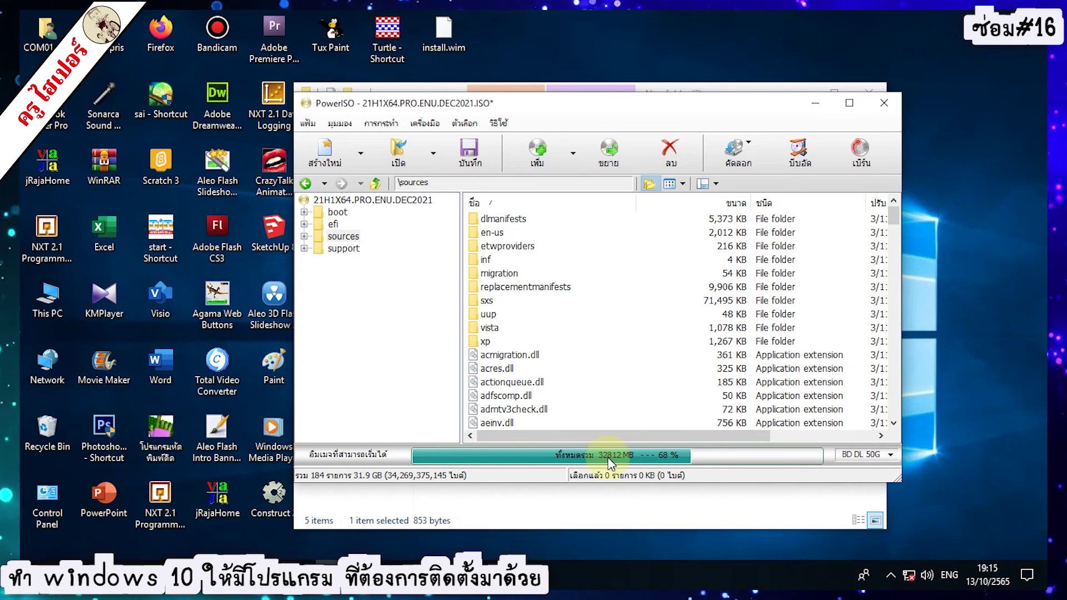
Save the modified image as windows10141065 in standard ISO format on the Desktop, and close PowerISO and the folder window
left_click(309, 124)
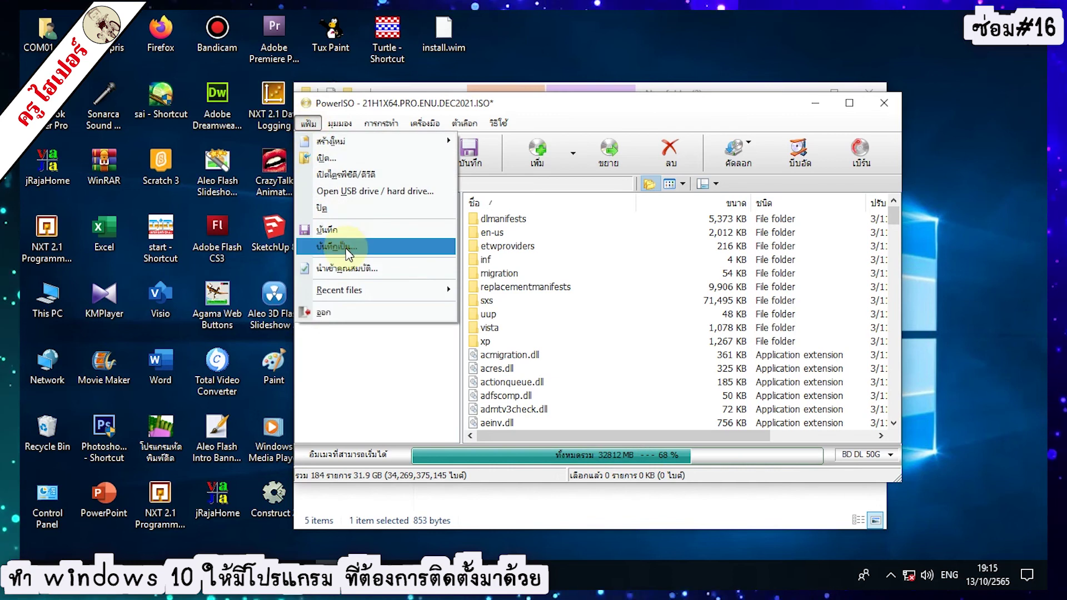
left_click(346, 249)
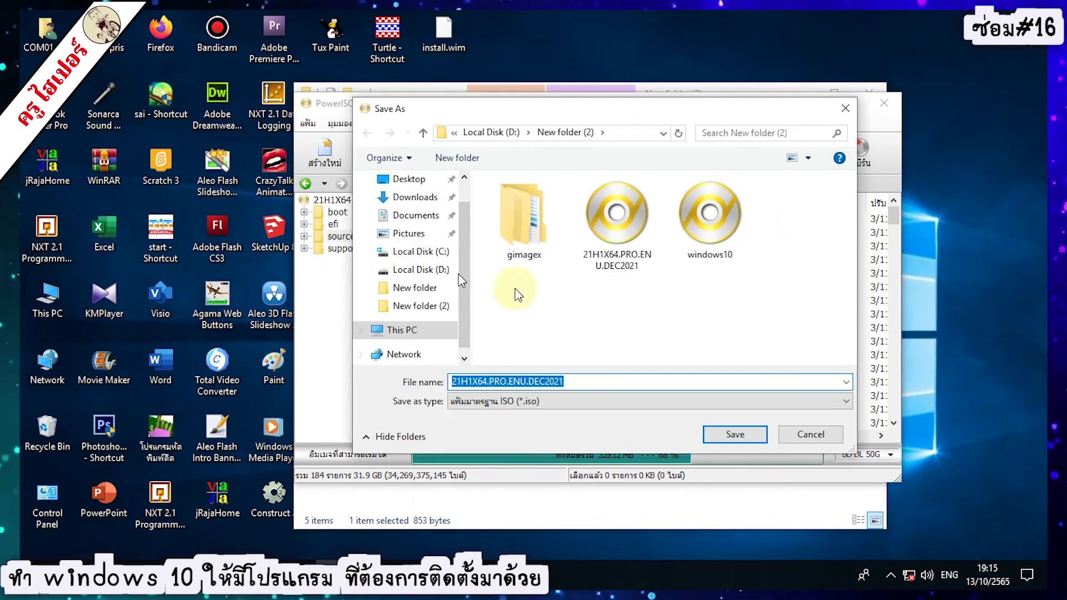
left_click(407, 179)
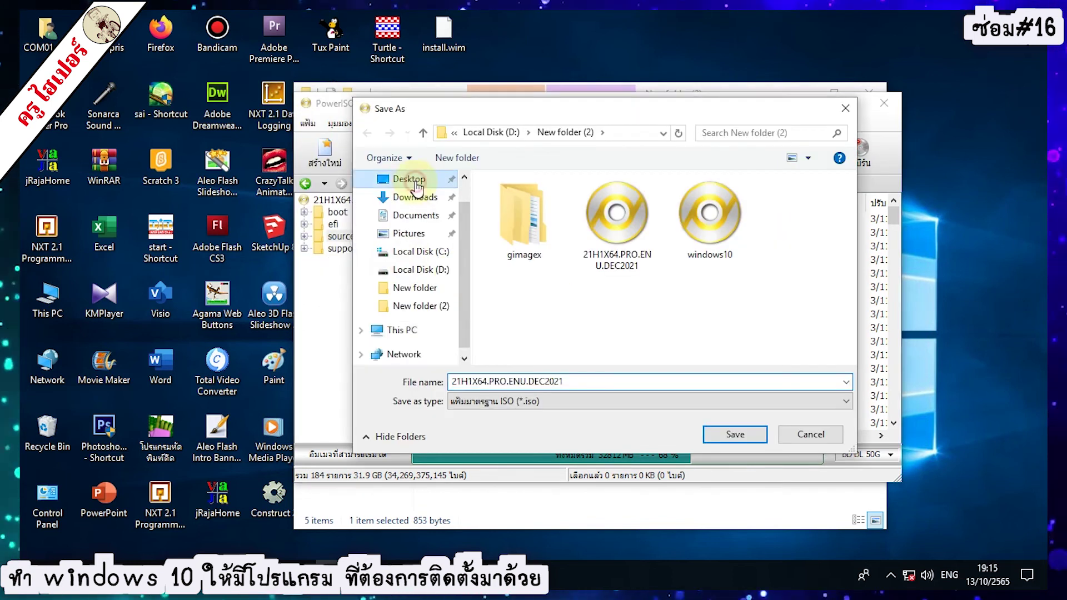
left_click(573, 381)
double_click(573, 381)
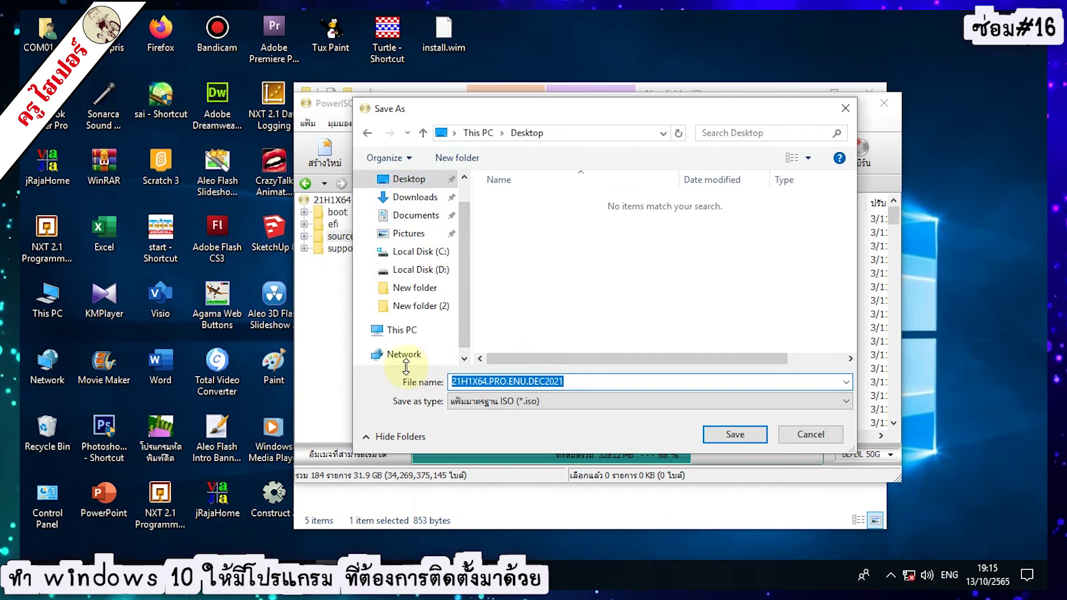
type("w")
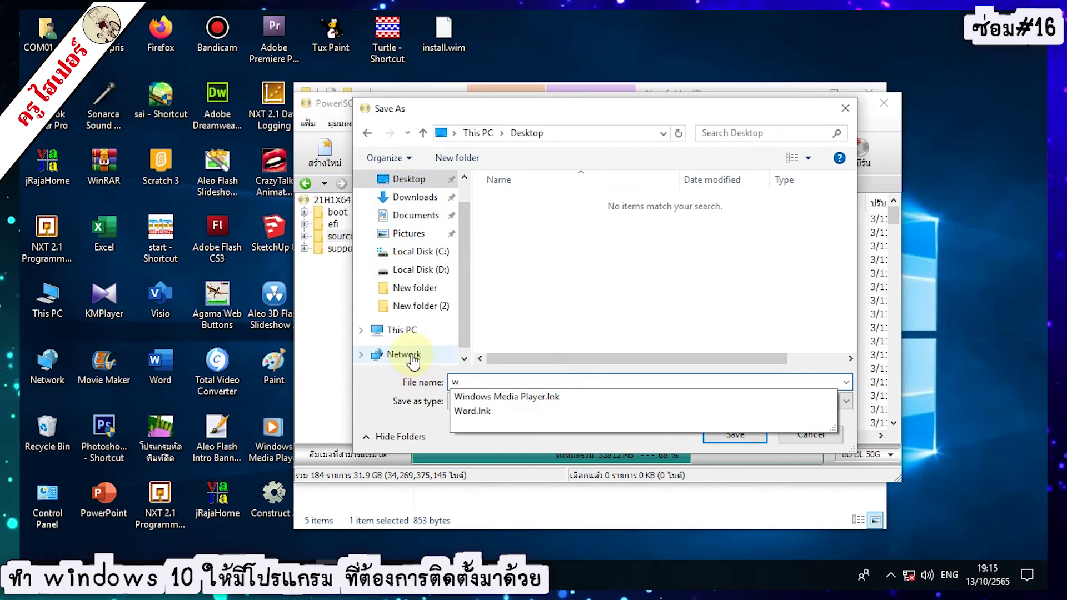
type("im")
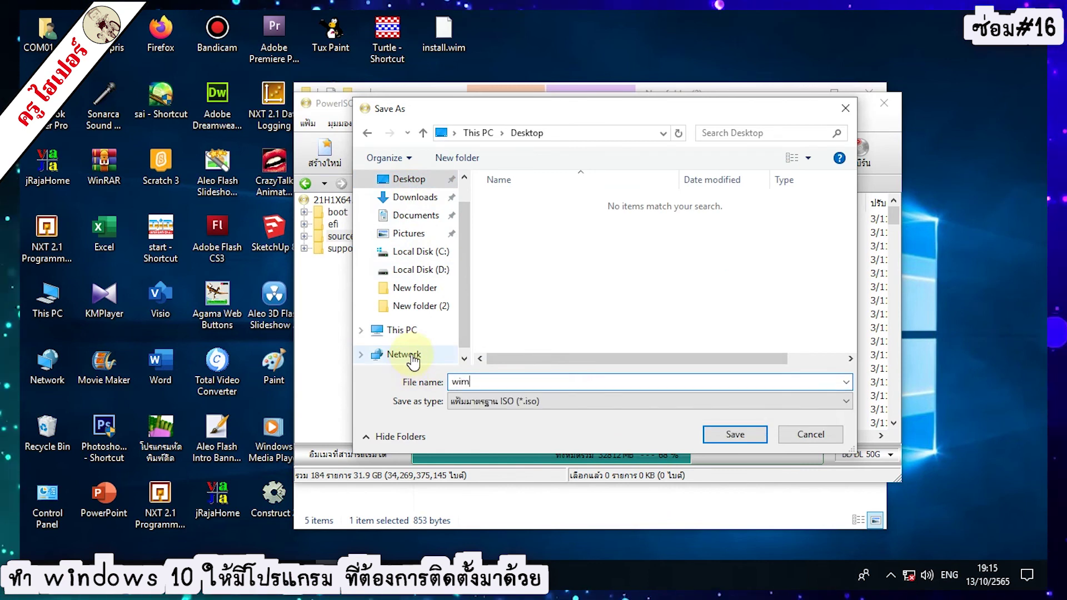
key("BackSpace")
type("n")
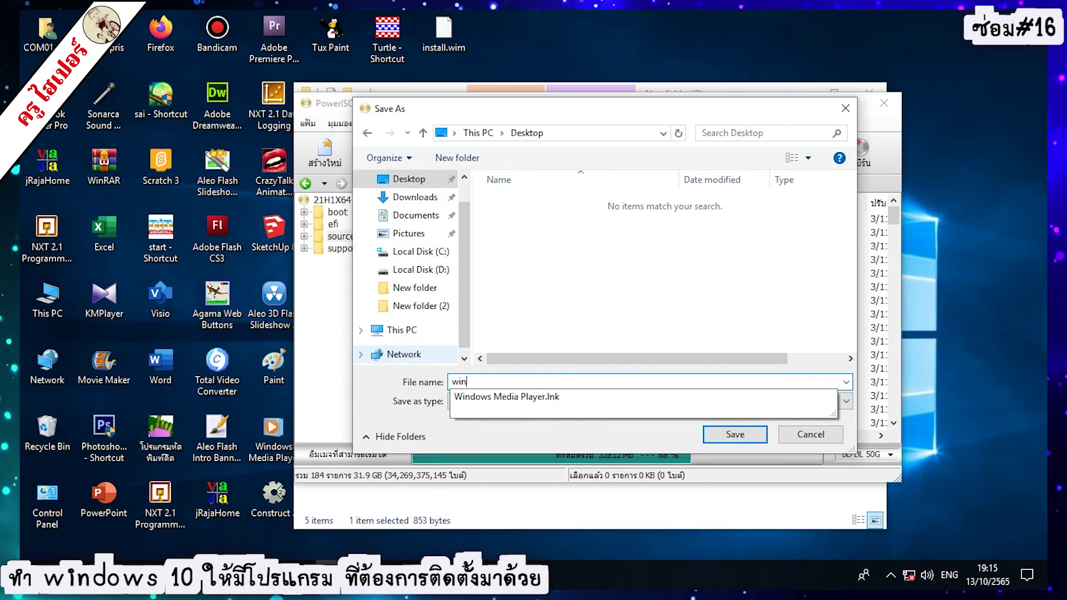
type("do")
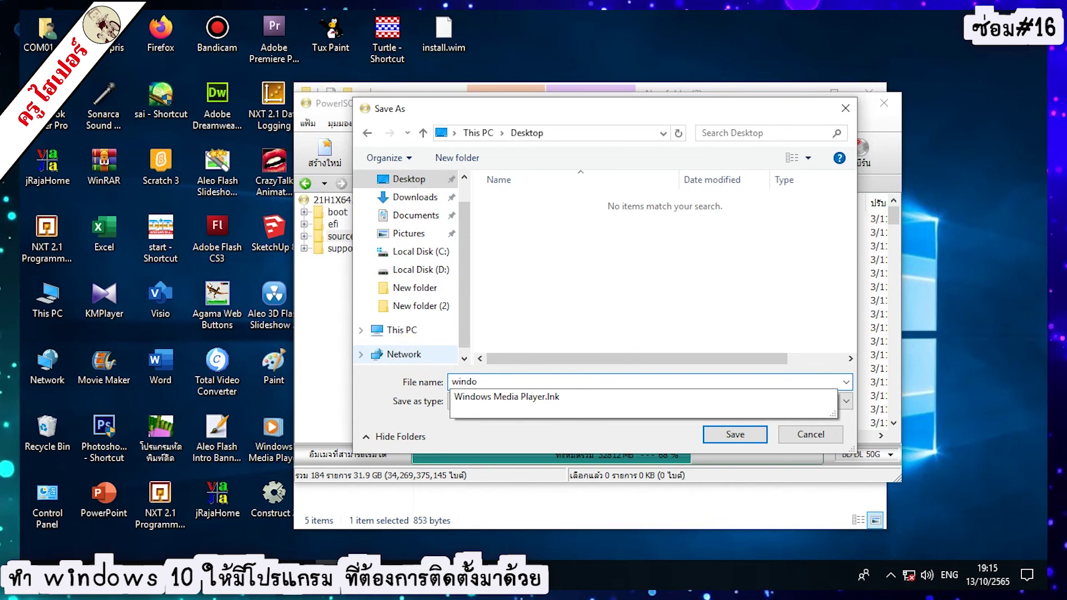
type("ws")
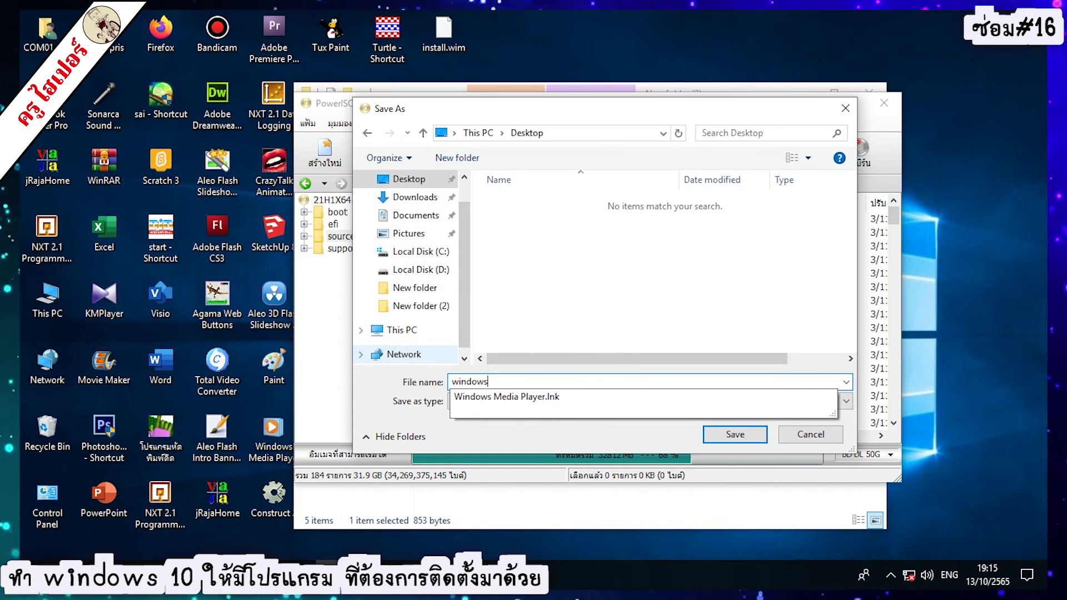
type("10")
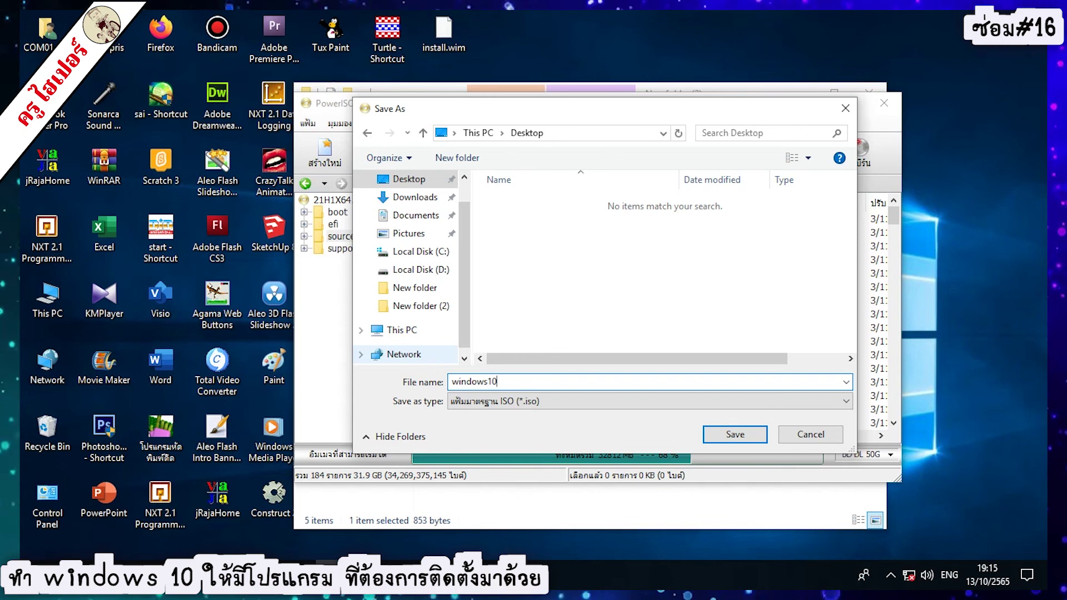
type("141065")
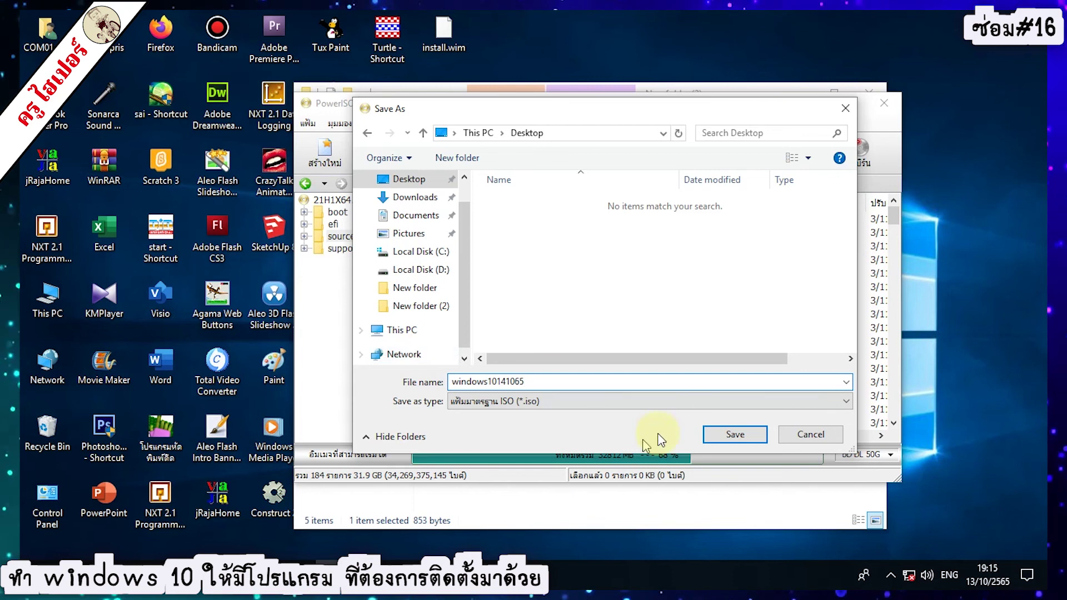
left_click(750, 437)
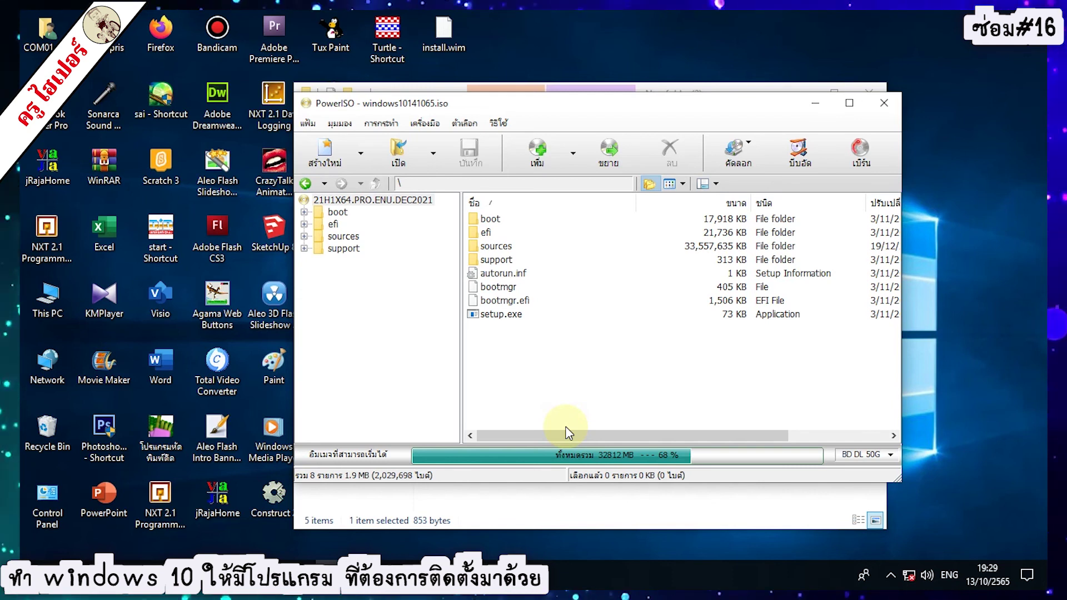
left_click(885, 113)
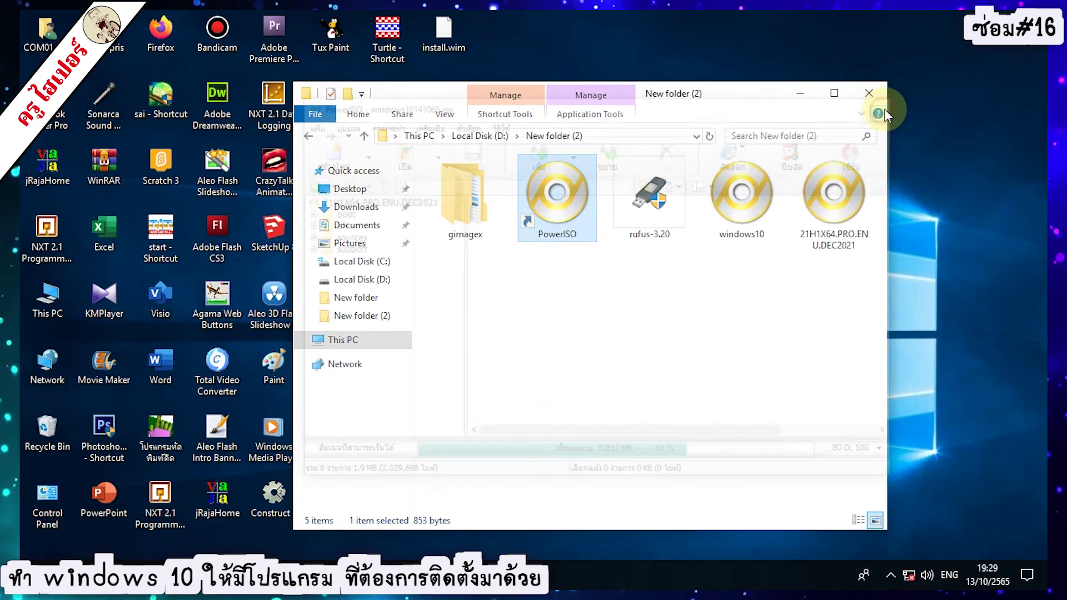
left_click(884, 95)
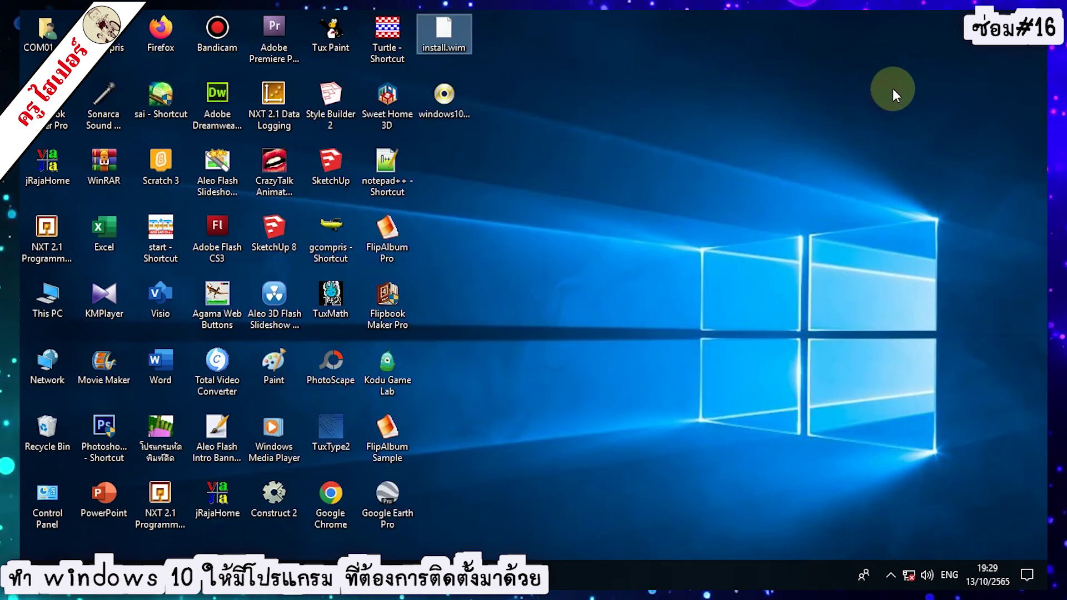
Check the file size of the windows10141065 image on the Desktop in its properties
right_click(454, 109)
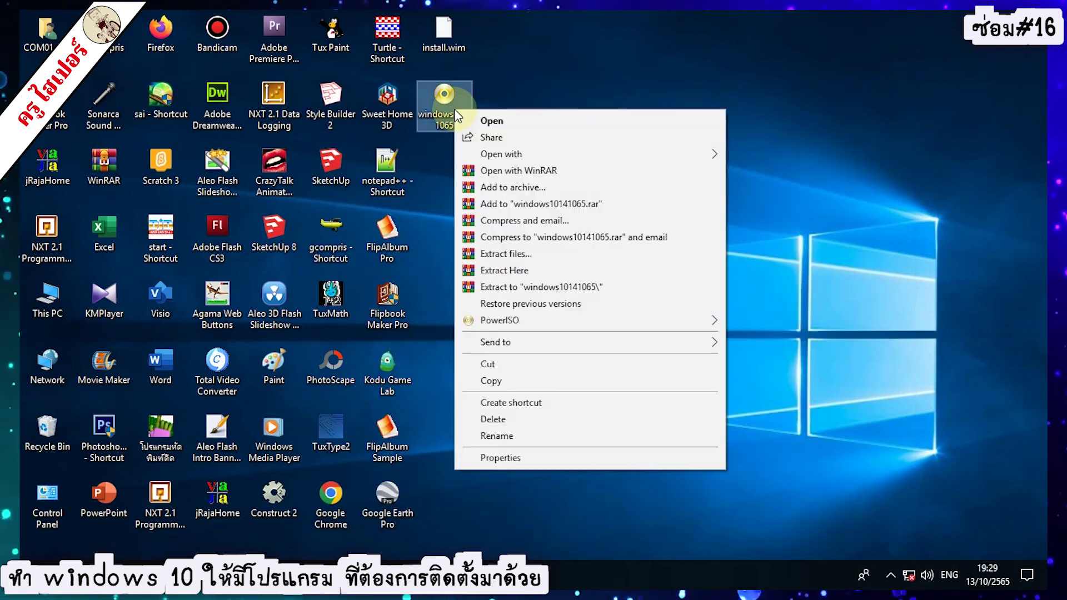
left_click(552, 455)
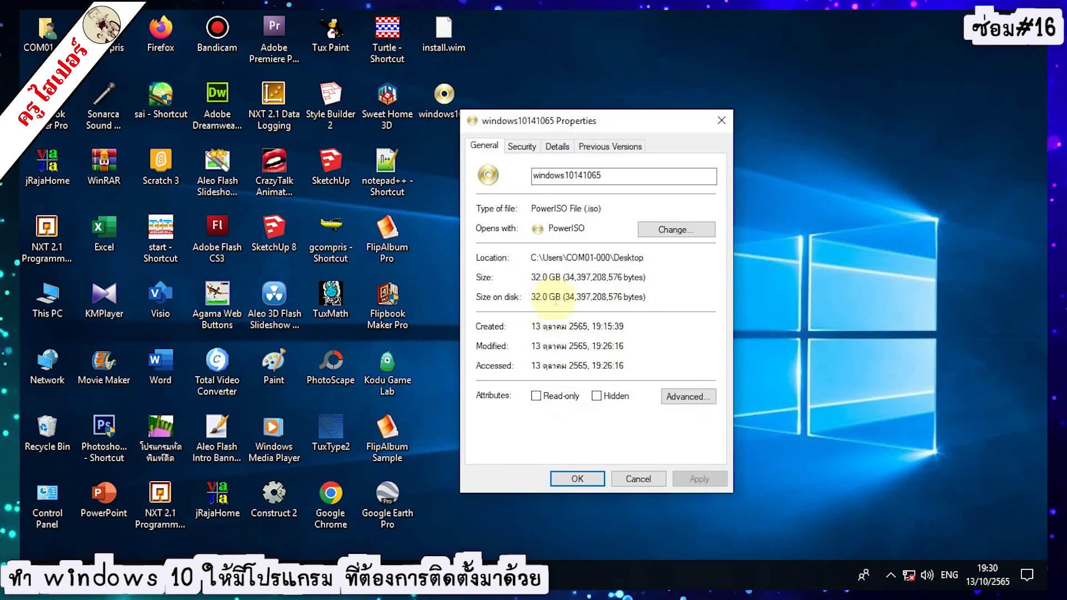
left_click(652, 482)
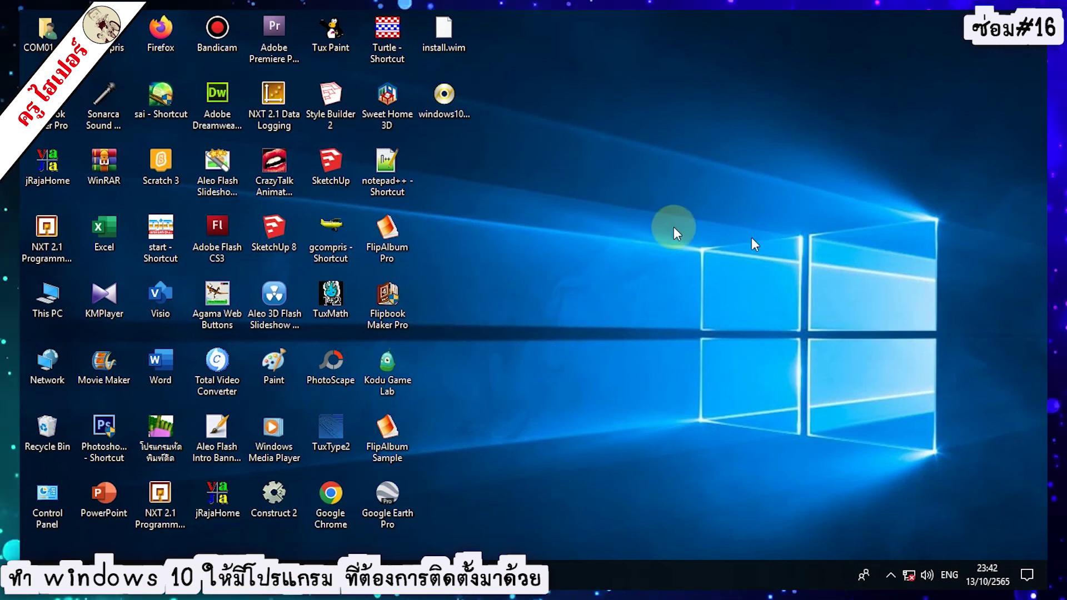
Bring up the New folder (2) window and launch rufus-3.20 from it
left_click(455, 119)
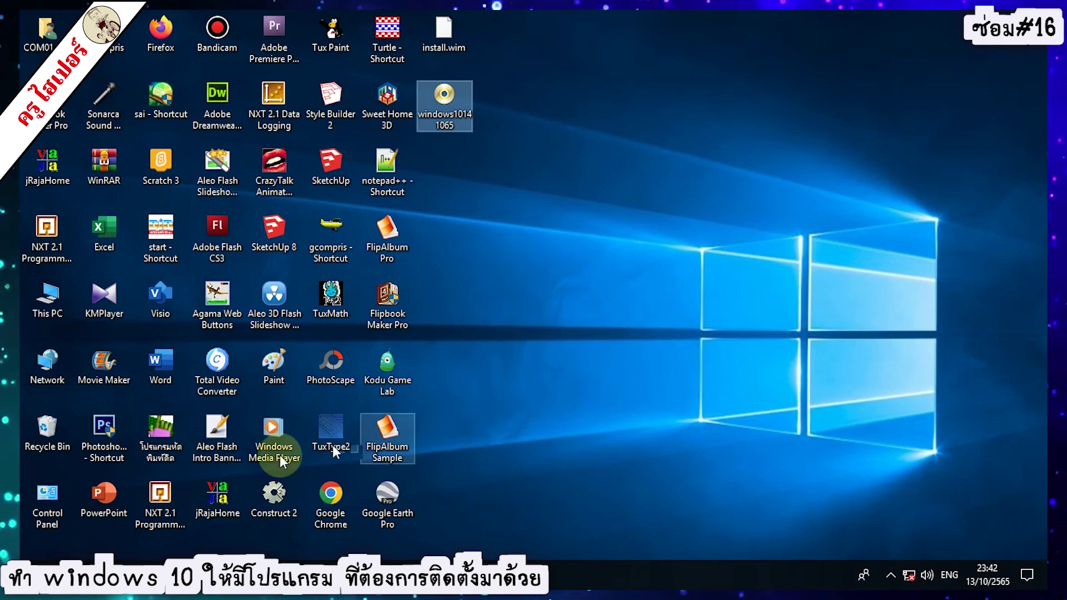
left_click(184, 576)
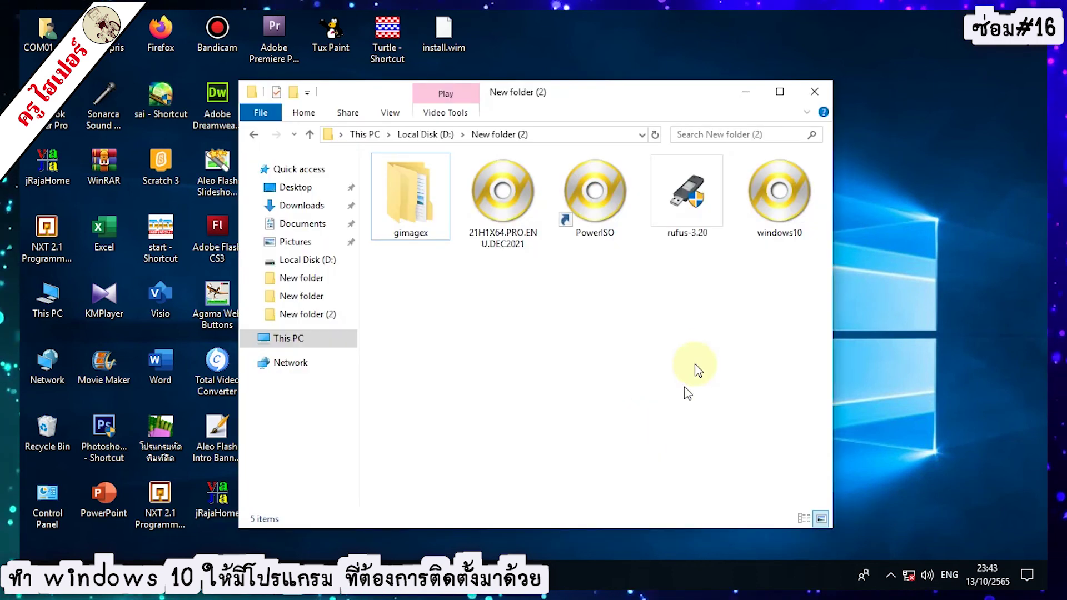
double_click(705, 211)
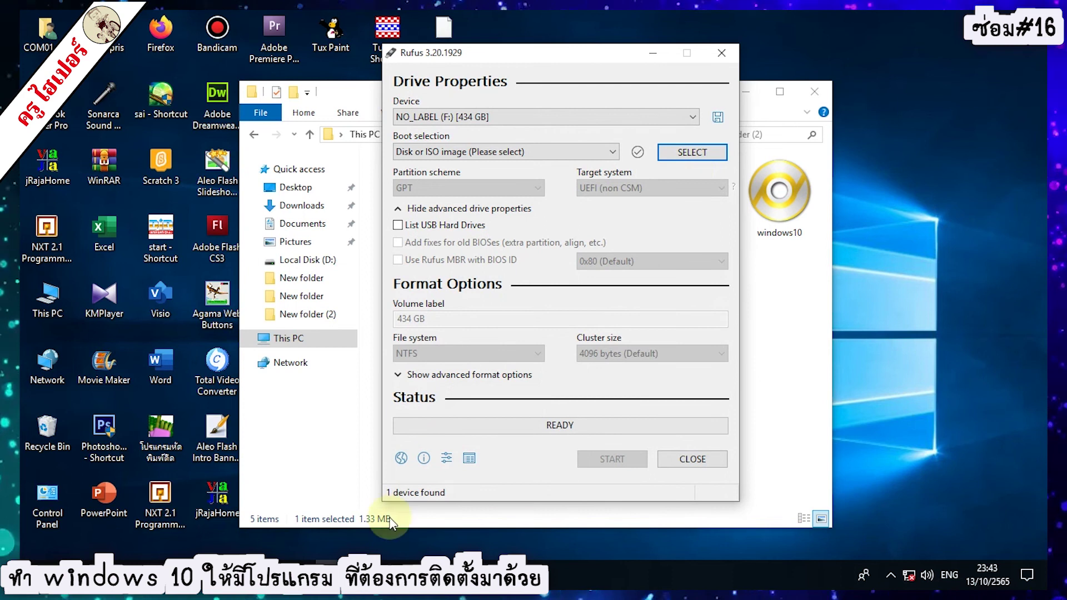
Choose the 32 GB VDO (H:) flash drive as the target device in Rufus
left_click(625, 112)
left_click(651, 85)
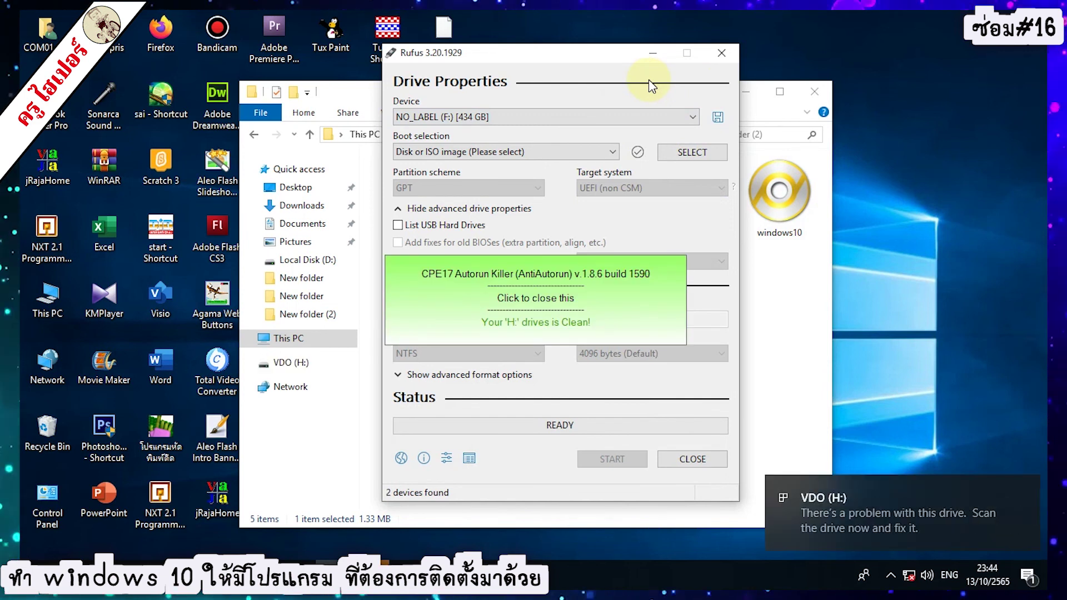
left_click(684, 122)
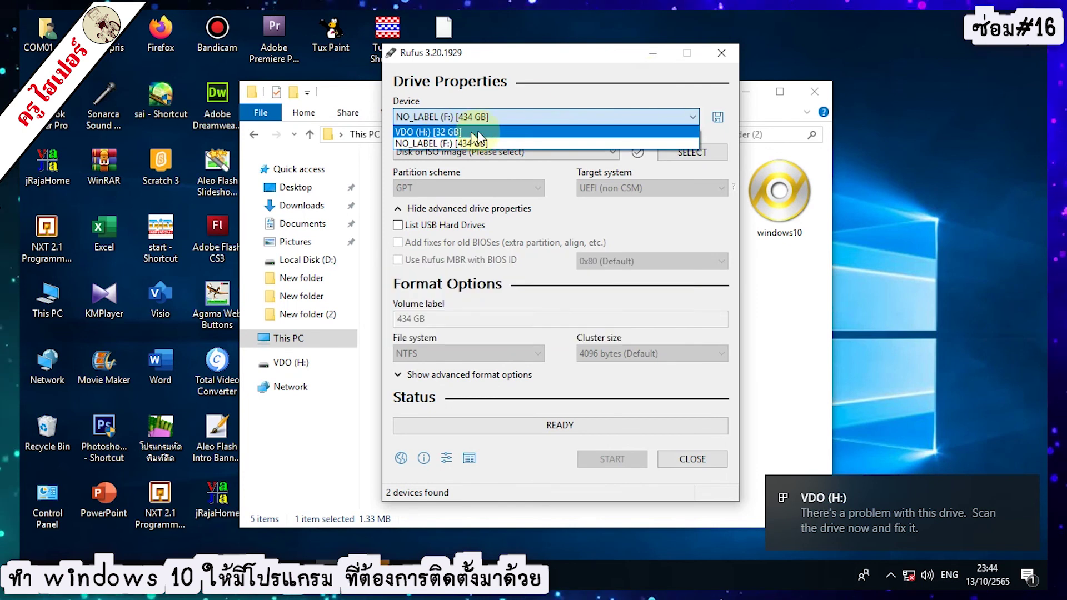
left_click(496, 132)
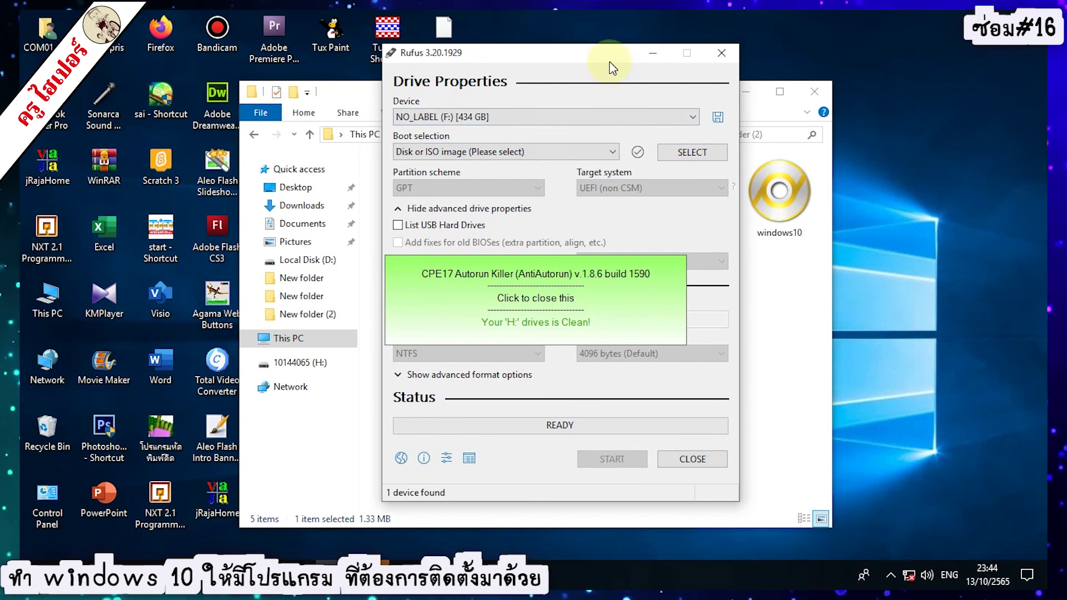
Dismiss the Autorun Killer notice and check which devices Rufus offers
left_click(667, 302)
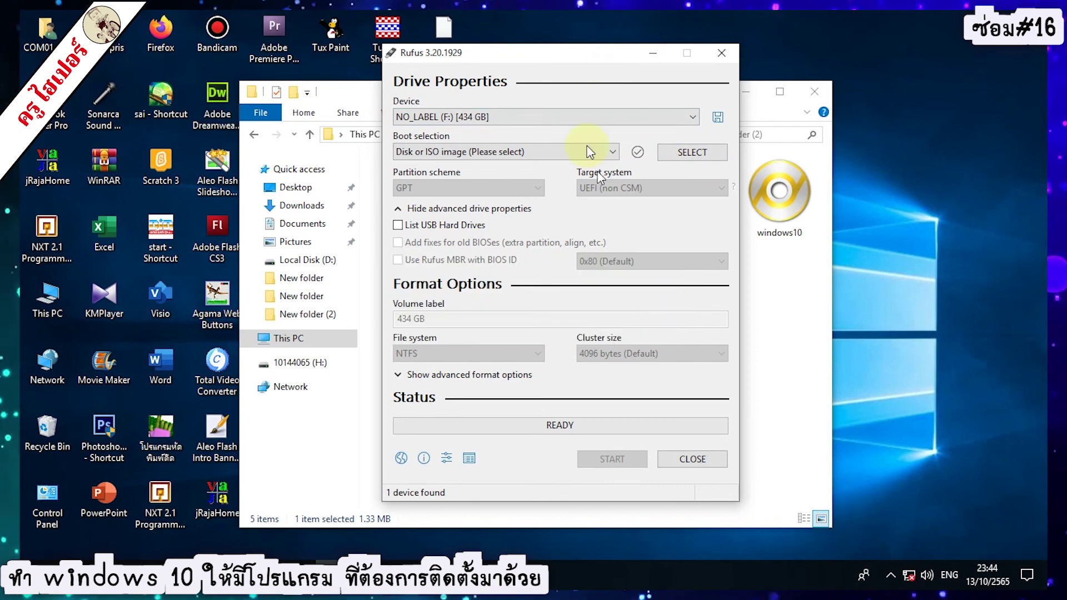
left_click(584, 119)
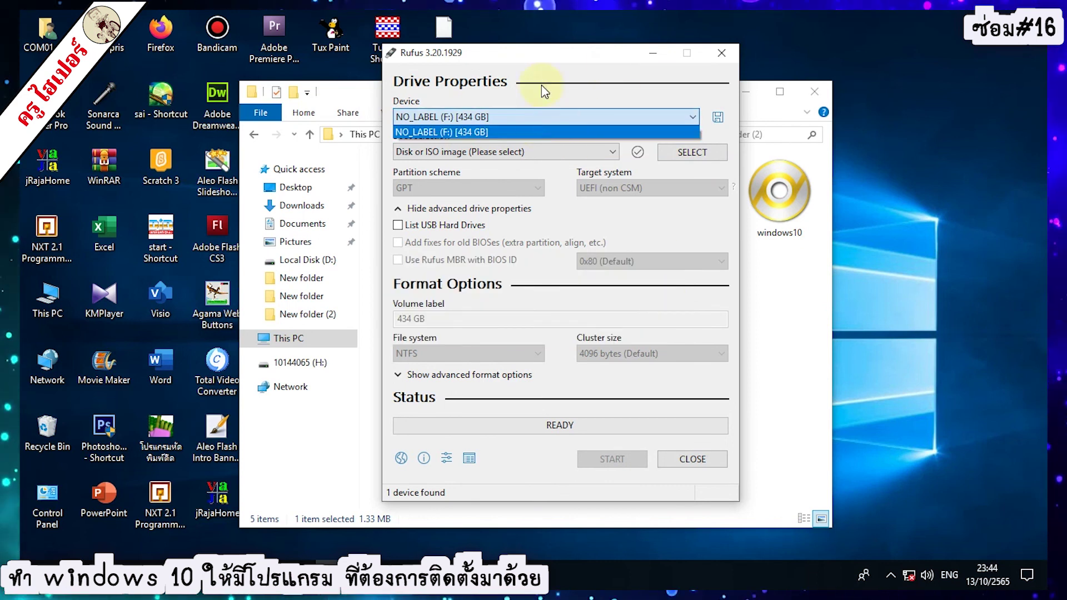
left_click(543, 63)
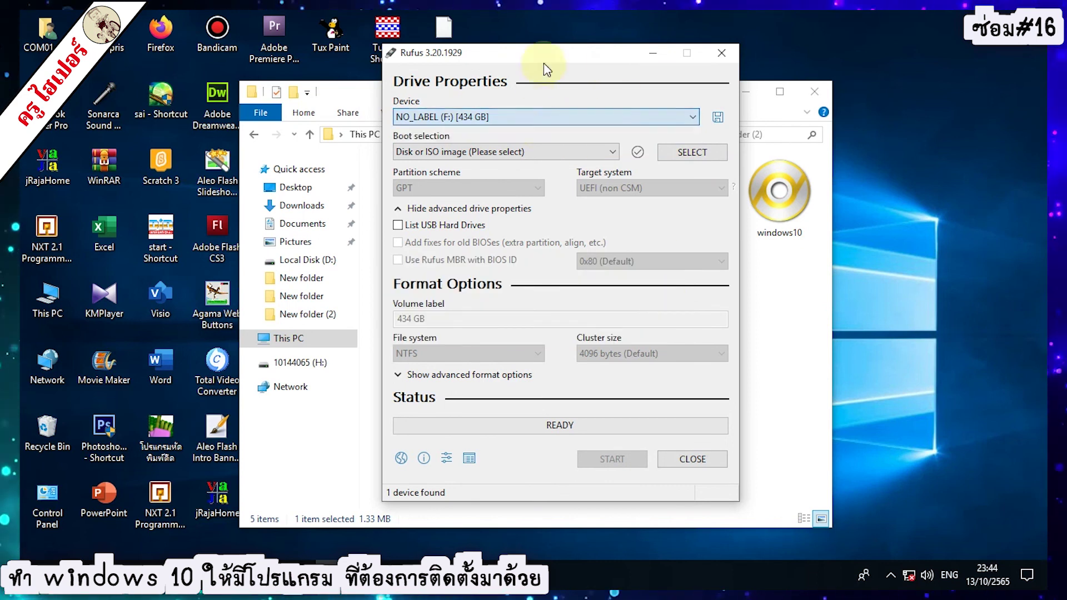
Enable listing of USB hard drives and choose the 120 GB 10144065 (H:) drive as the target device
left_click(402, 209)
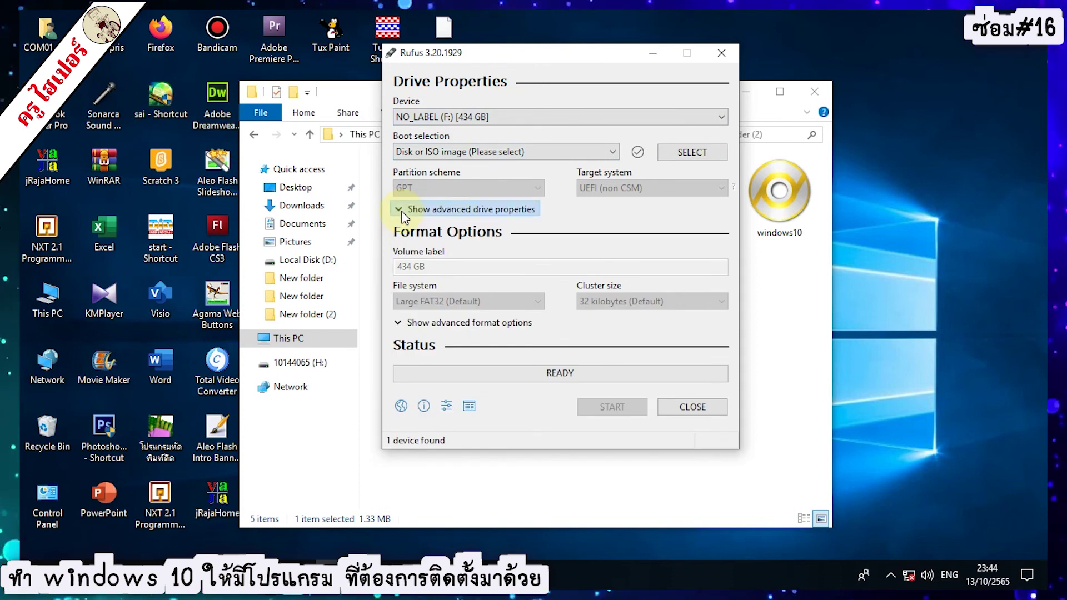
left_click(403, 211)
left_click(398, 226)
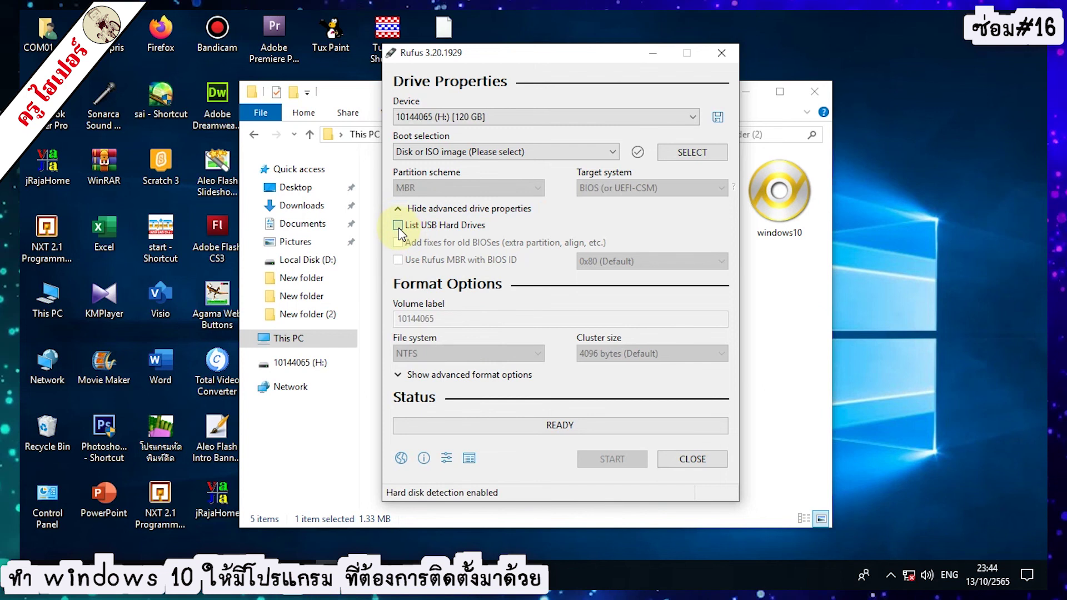
left_click(466, 120)
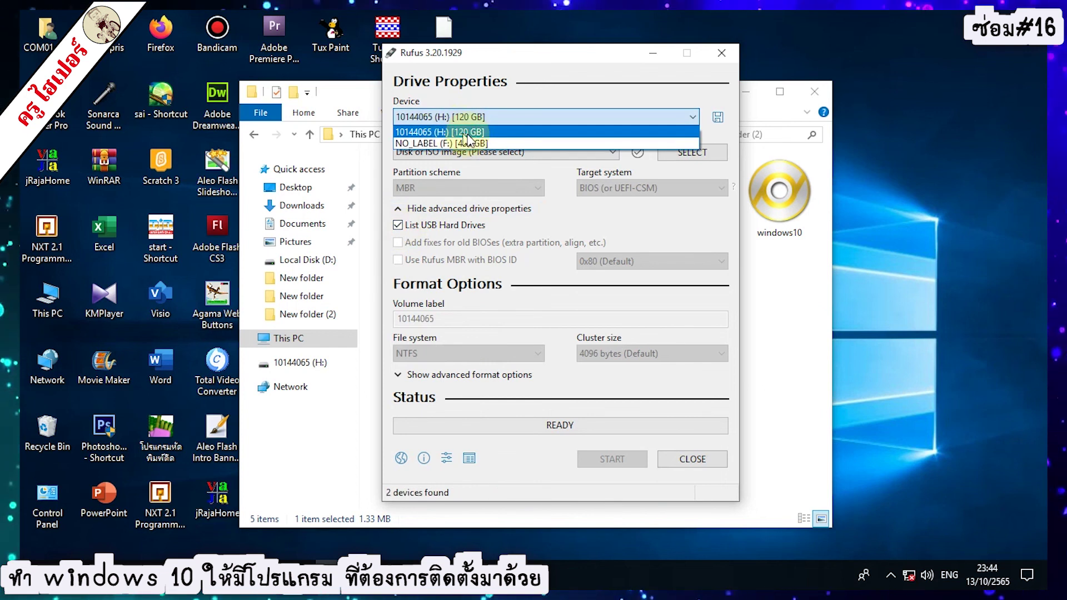
left_click(467, 132)
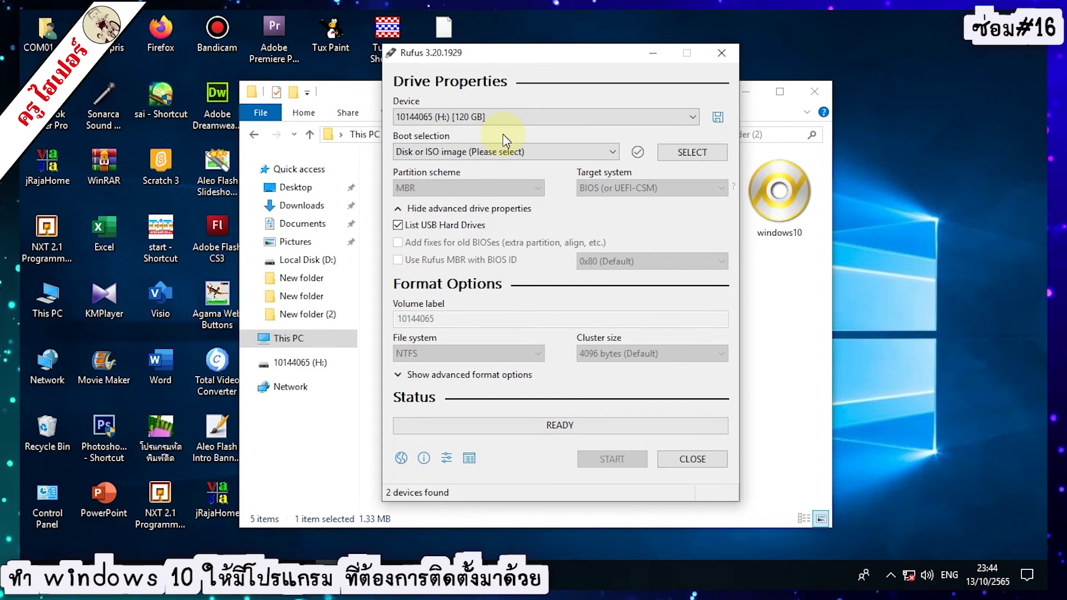
Load windows10141065 from the Desktop as the boot image and set the partition scheme to MBR
left_click(695, 153)
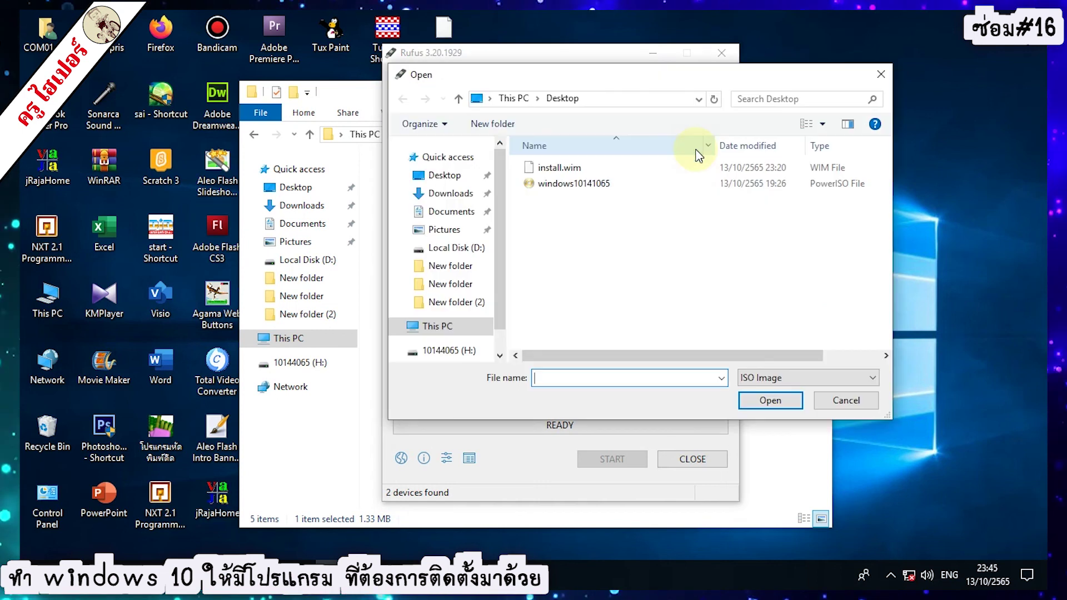
left_click(576, 183)
left_click(772, 405)
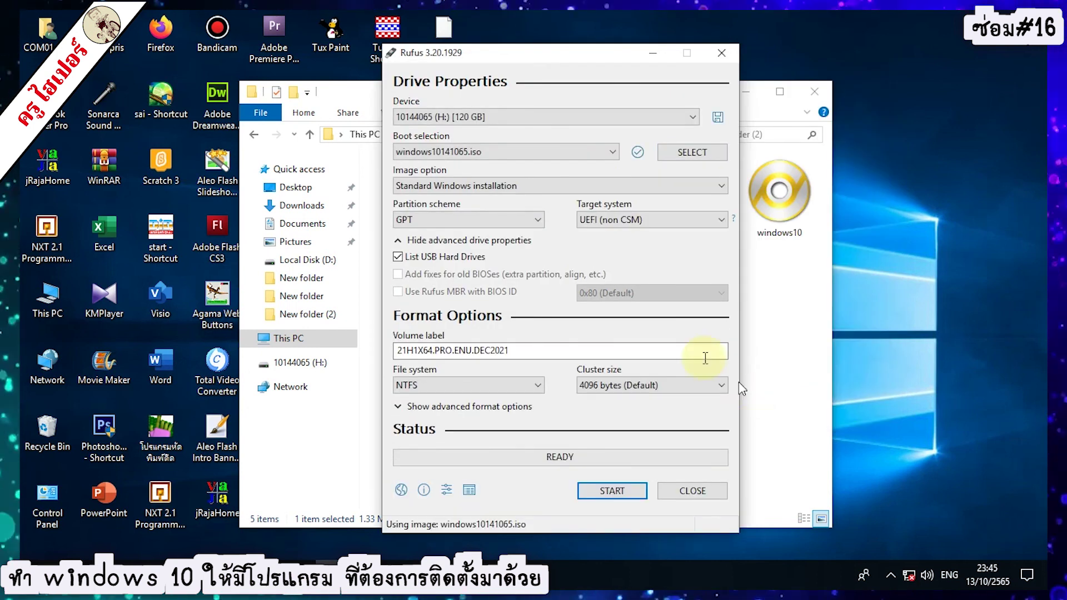
left_click(505, 220)
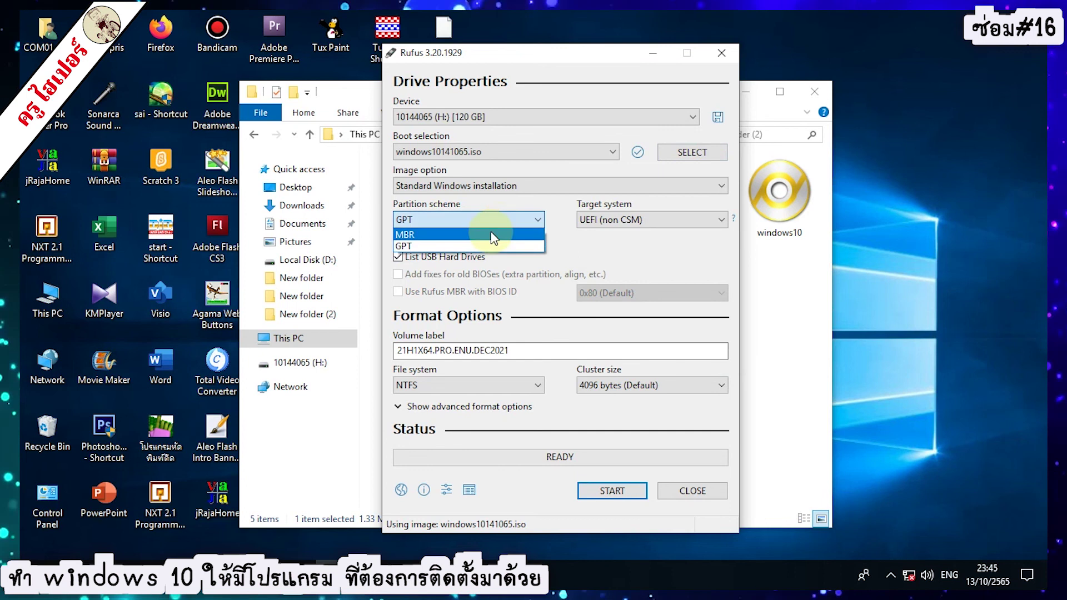
left_click(496, 235)
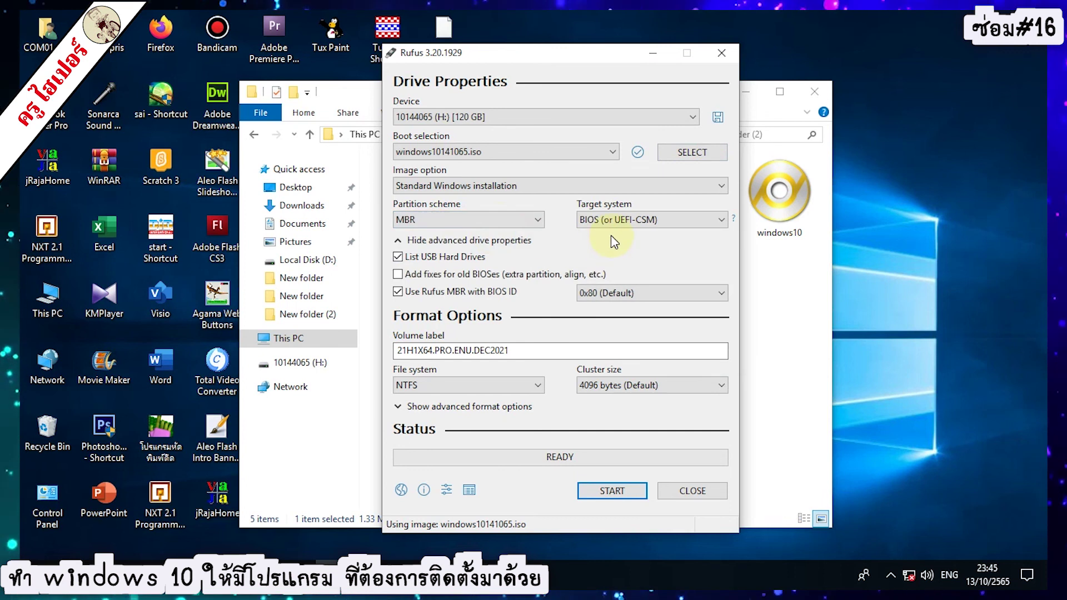
Replace the volume label in the format options with windows10141065
left_click_drag(536, 350, 372, 356)
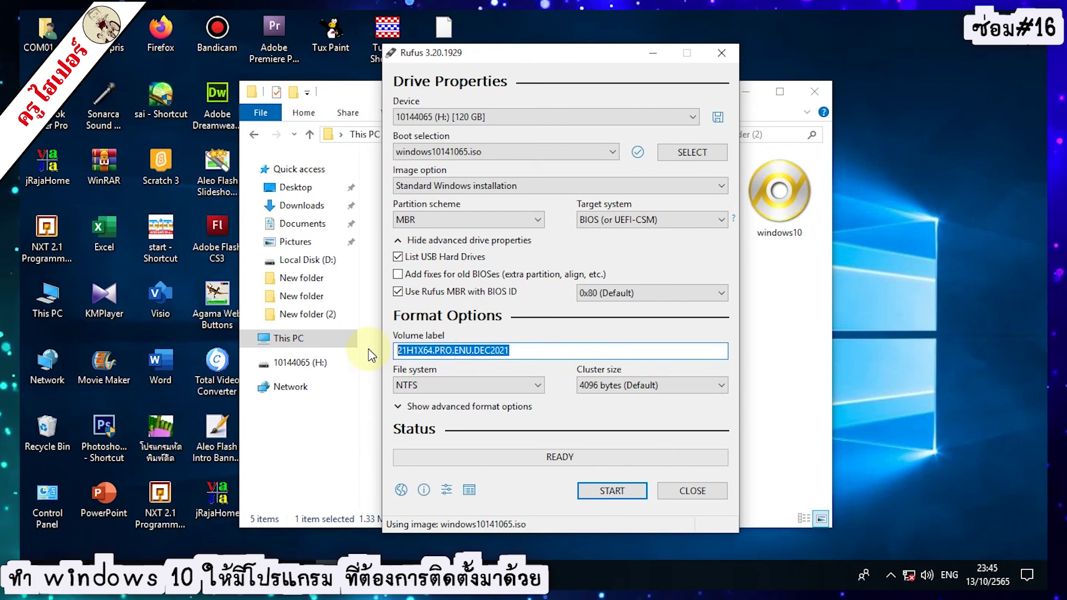
type("wim")
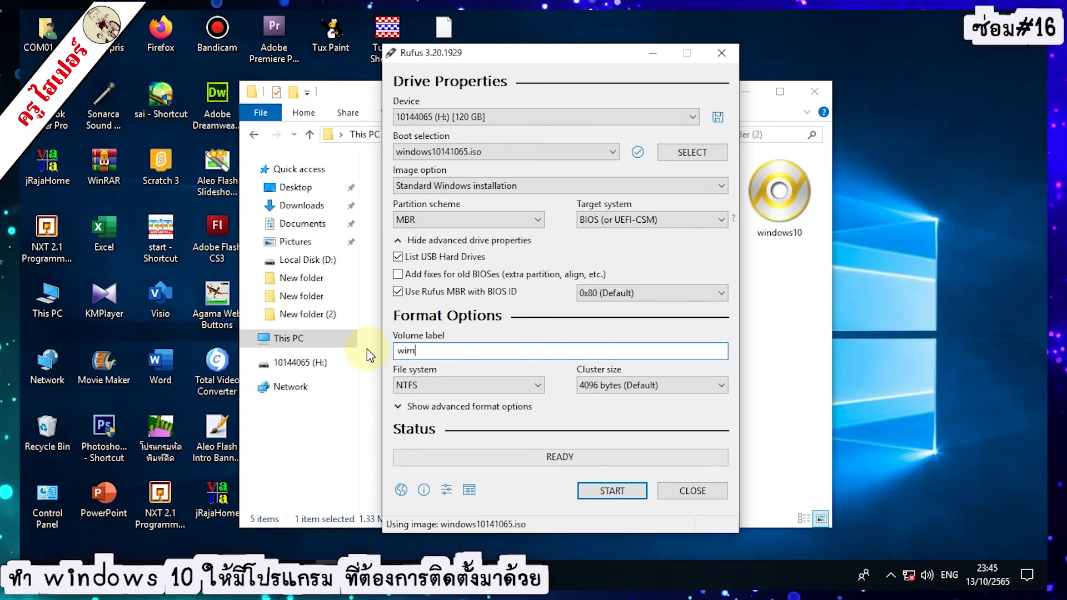
key("BackSpace")
type("ndows")
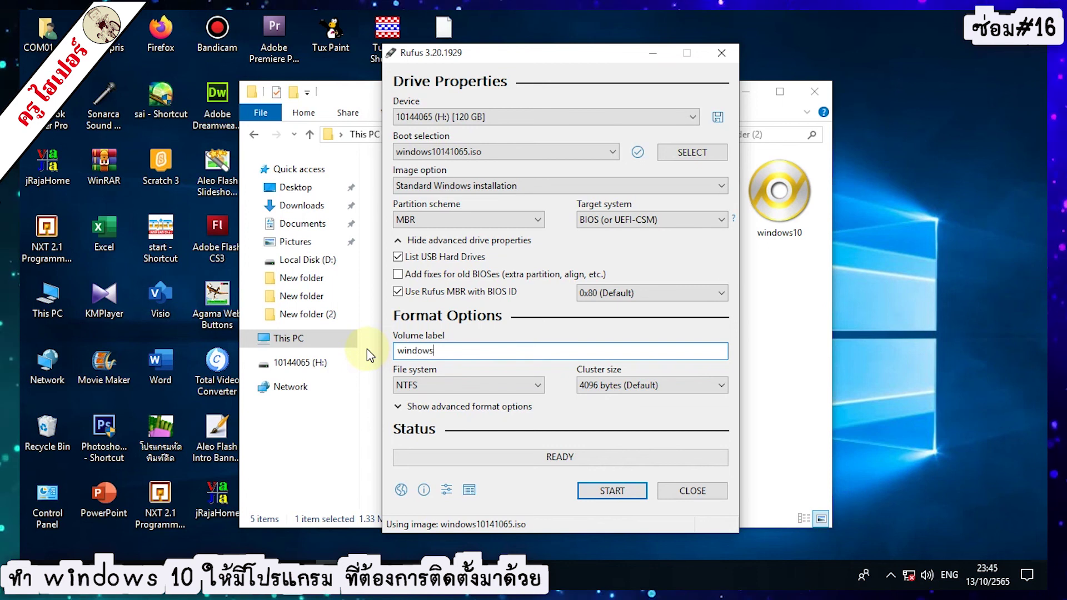
type("10")
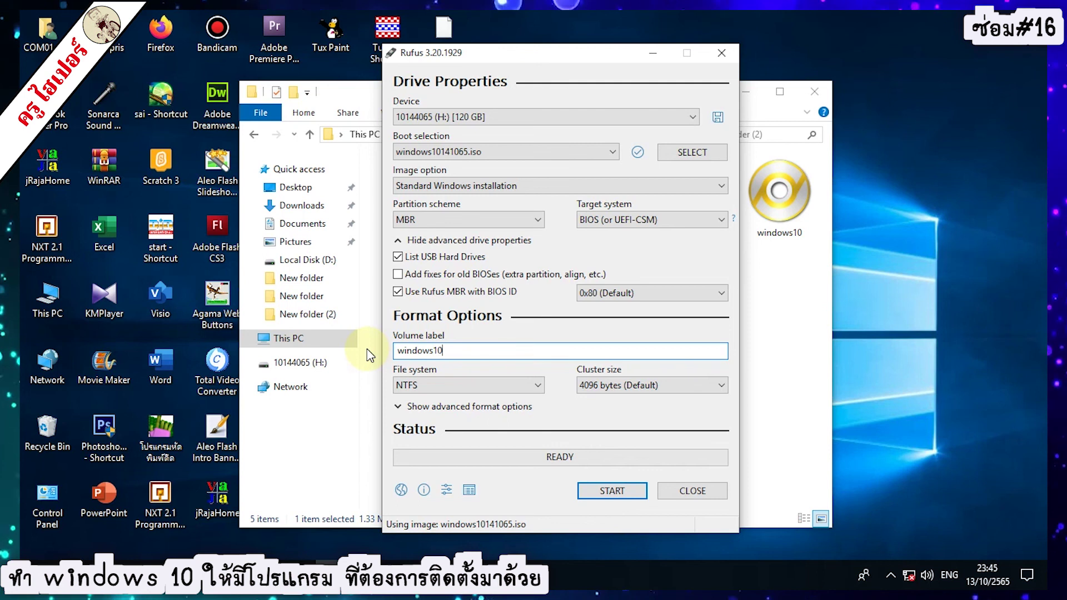
type("14")
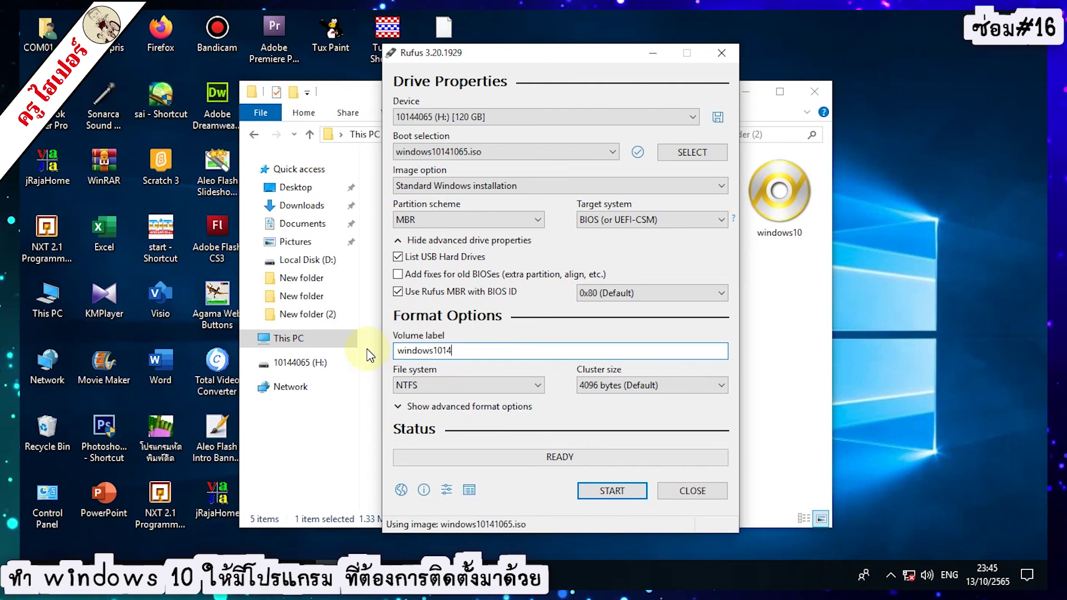
type("1065")
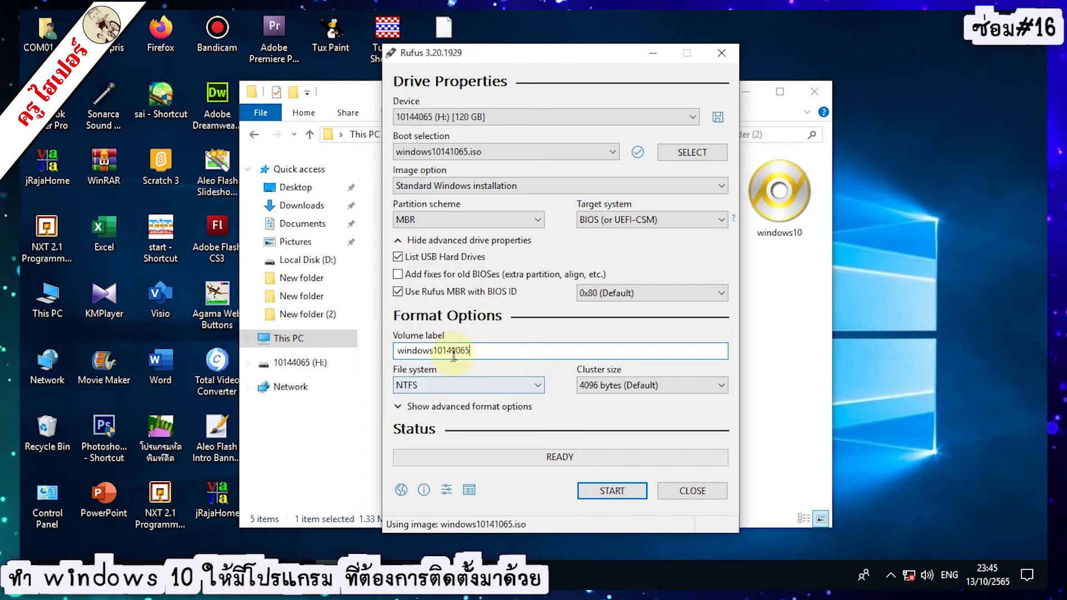
Write the image to the drive with all Windows customization options left off and close Rufus once it is done
left_click(634, 493)
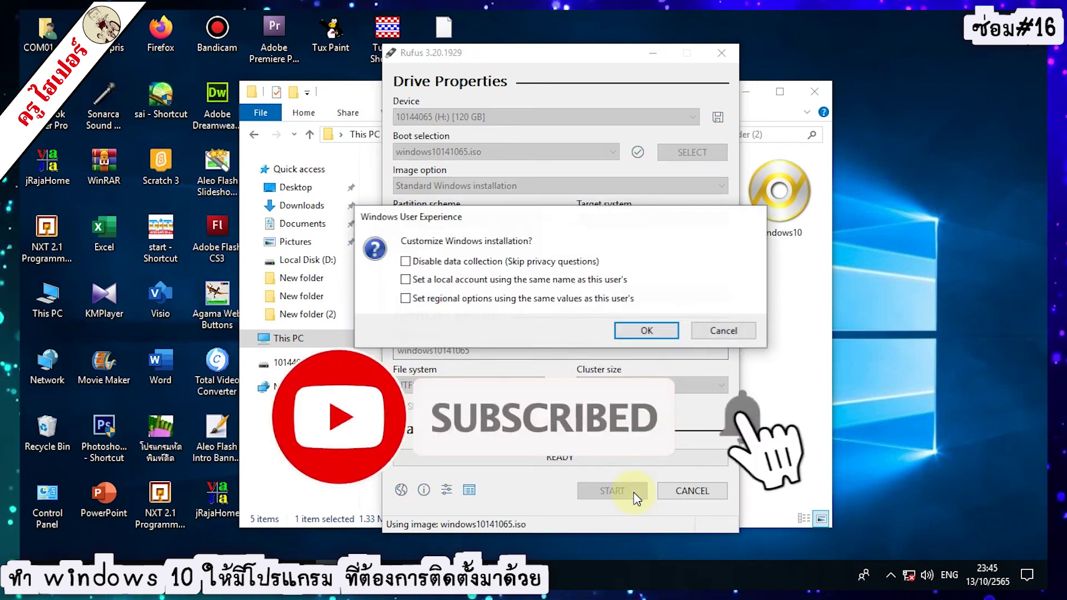
left_click(645, 332)
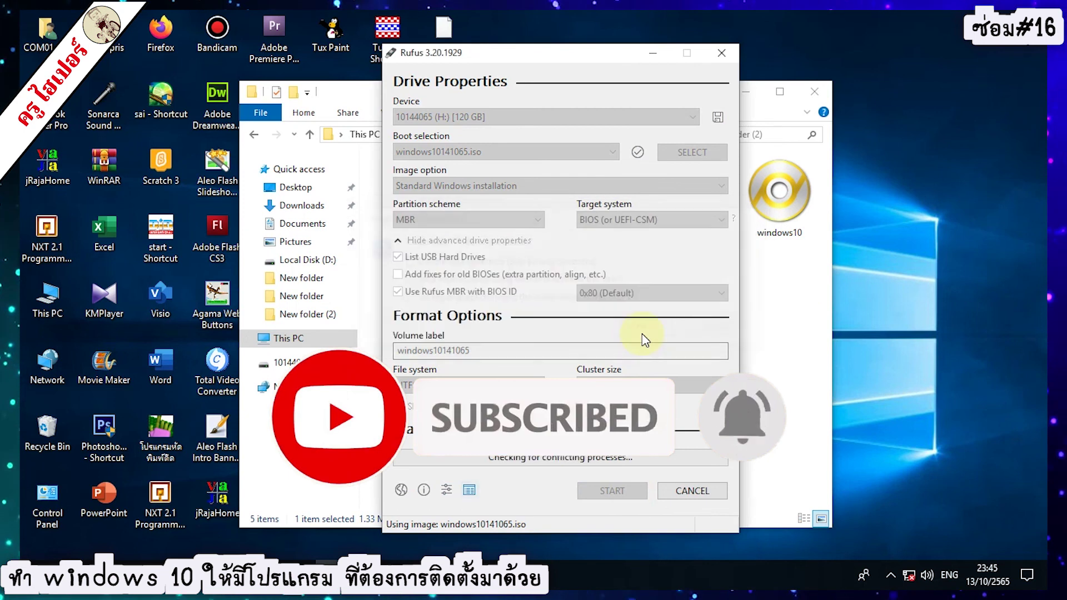
left_click(604, 355)
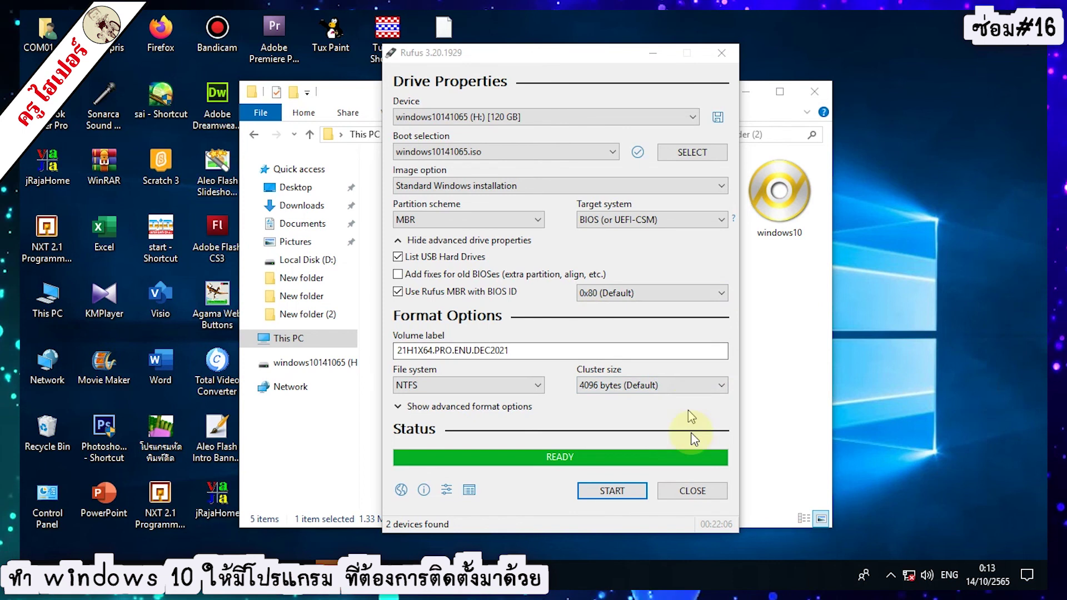
left_click(699, 492)
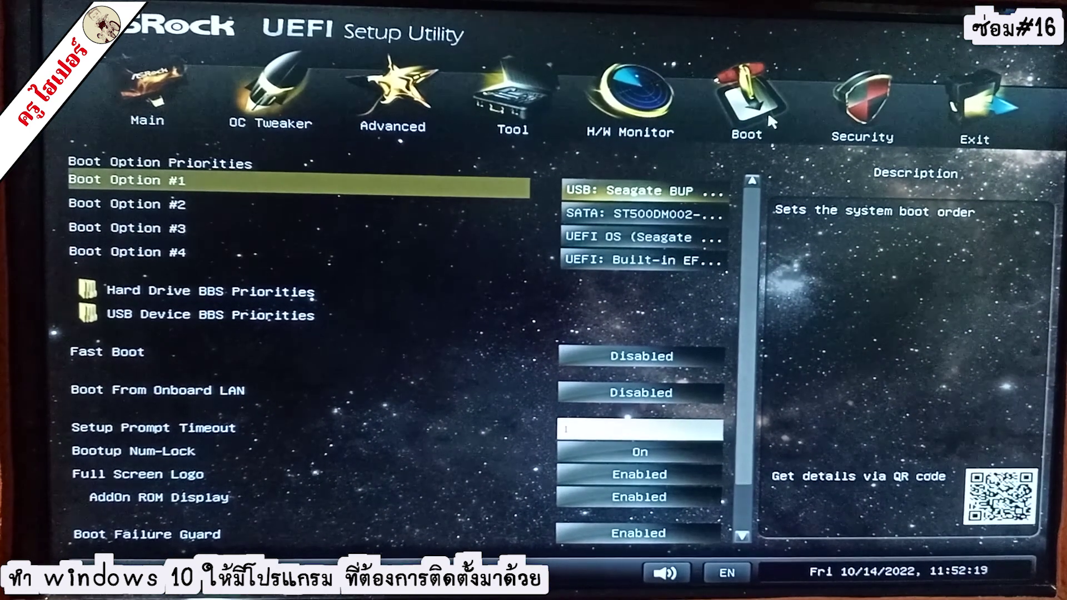
In the ASRock UEFI Setup Utility, set Boot Option #1 to USB: Seagate BUP Slim 0304, save the changes and exit
left_click(670, 192)
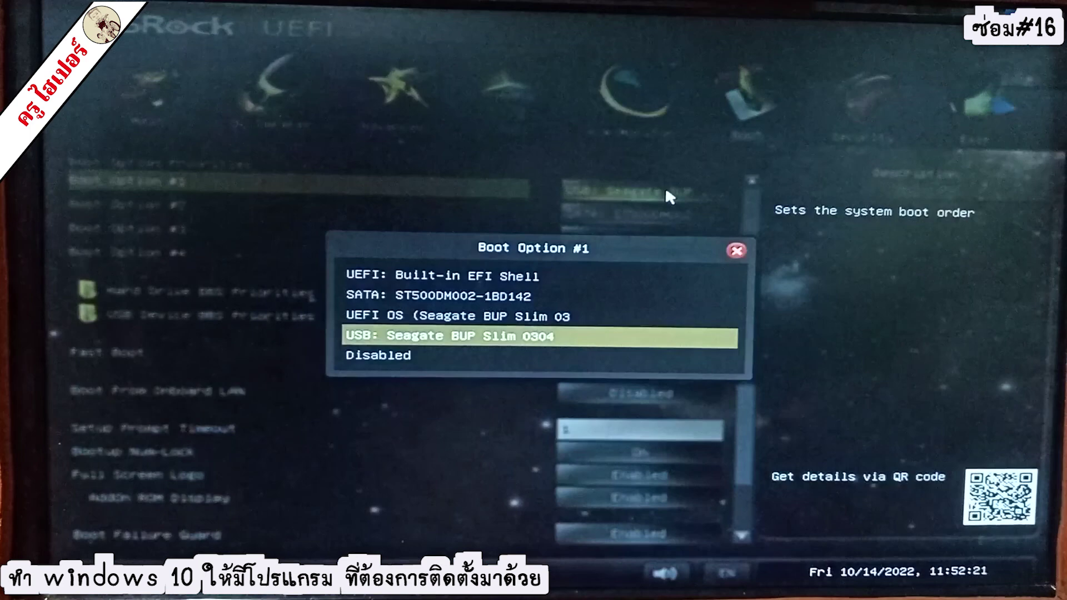
left_click(412, 336)
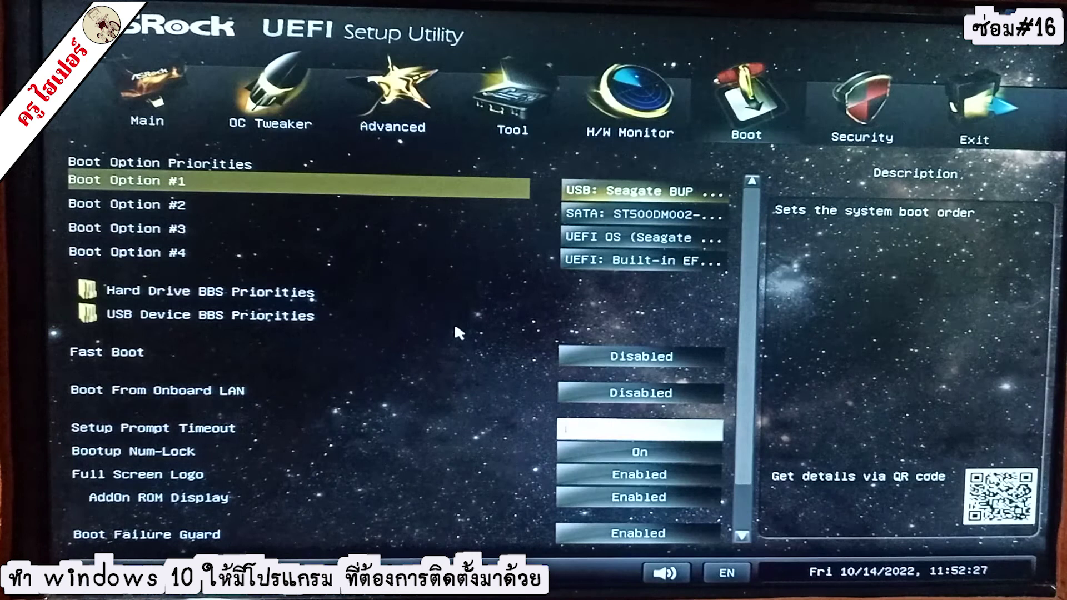
key("F10")
left_click(471, 332)
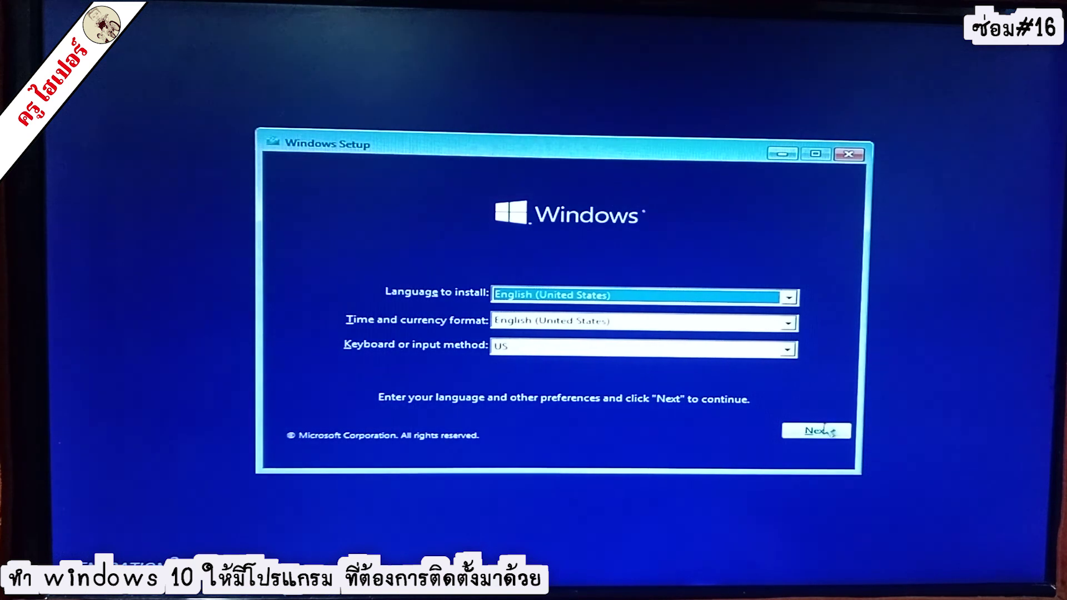
In Windows Setup, start the installation with the default language settings, accept the license terms and choose Custom: Install Windows only (advanced)
left_click(826, 432)
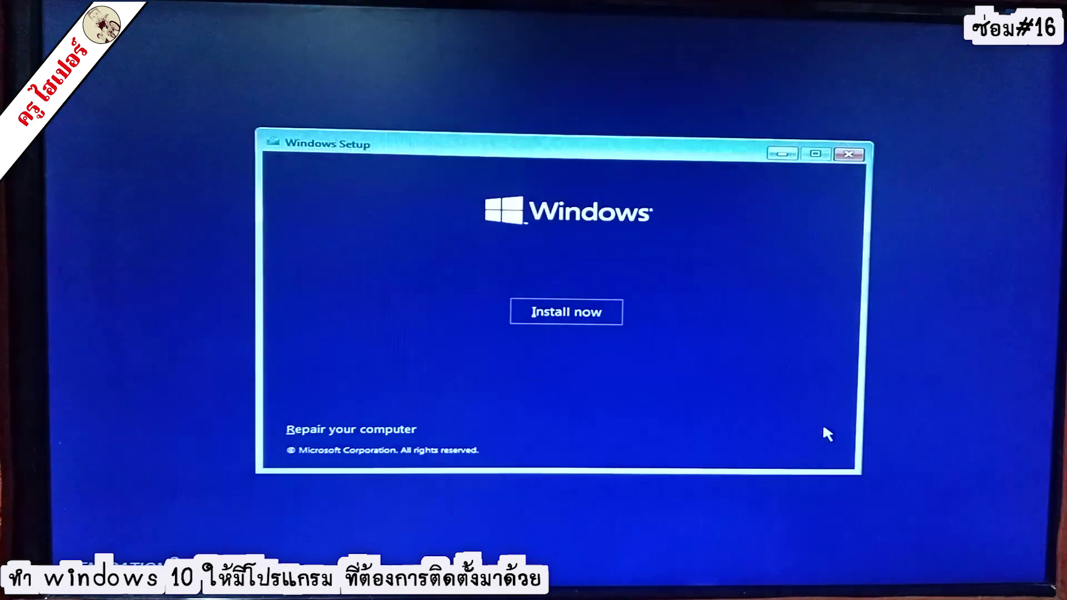
left_click(605, 317)
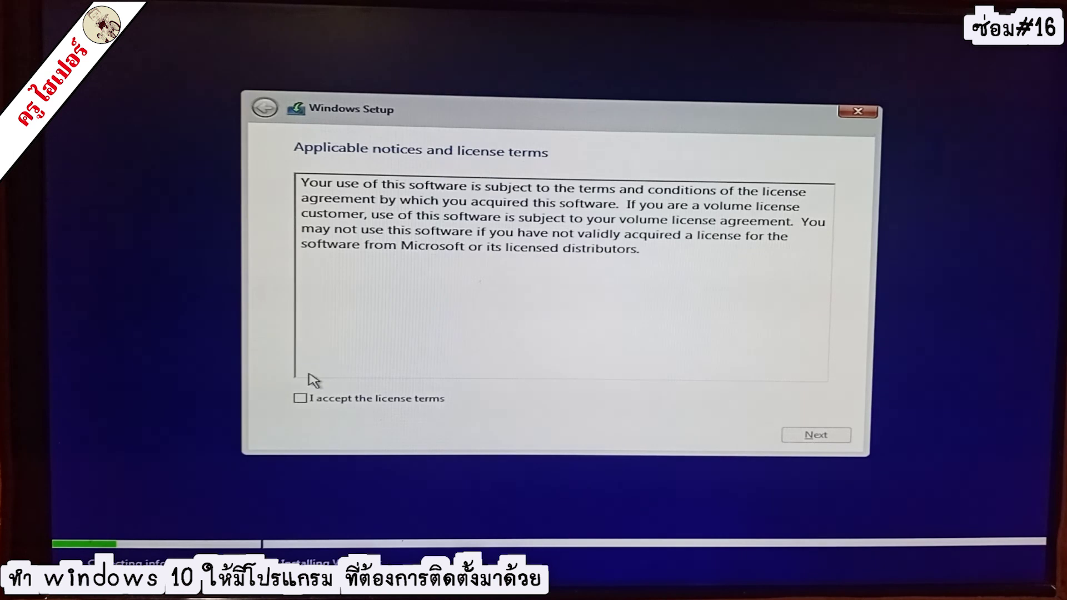
left_click(300, 398)
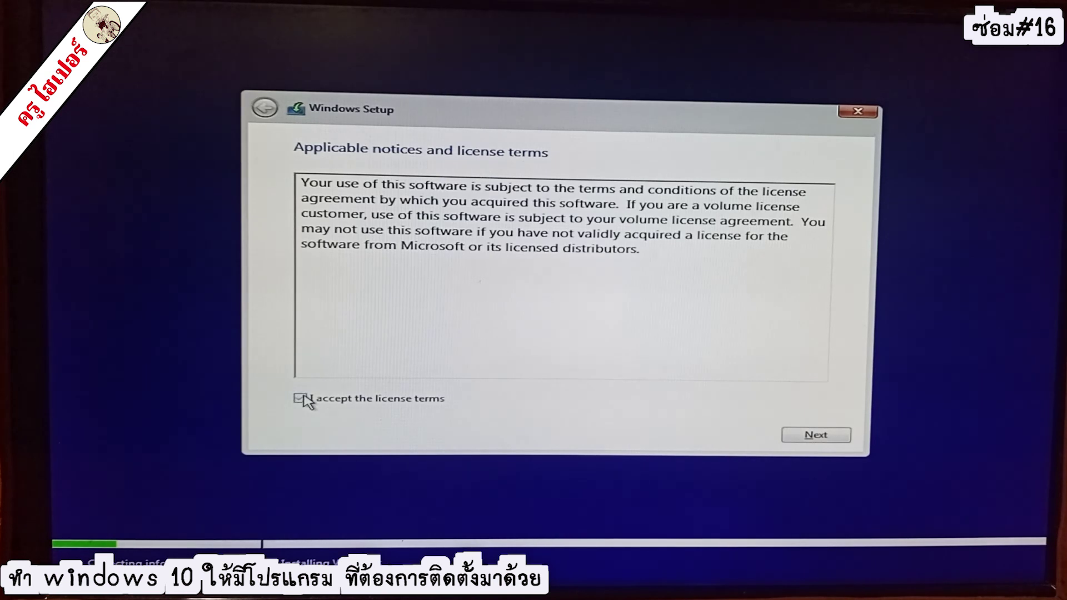
left_click(816, 437)
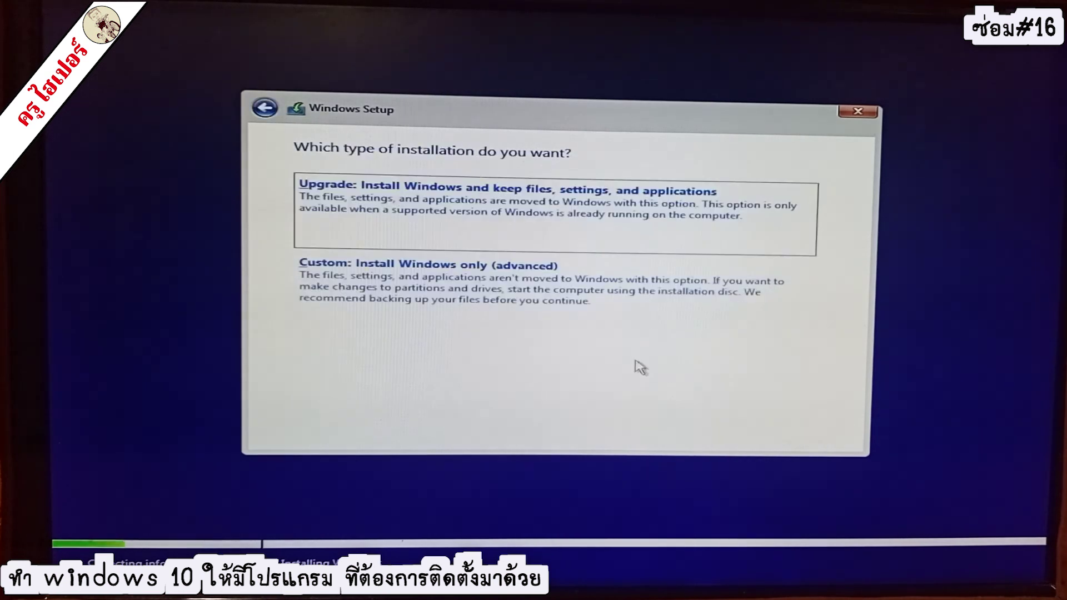
left_click(470, 322)
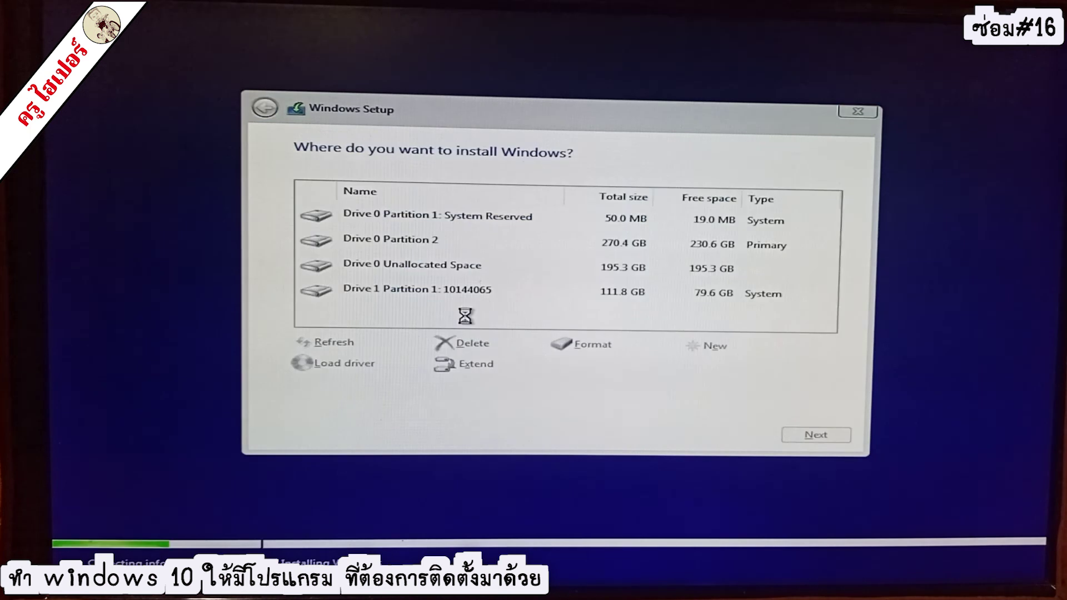
Delete the System Reserved partition and the primary partition on Drive 0
left_click(511, 247)
left_click(536, 221)
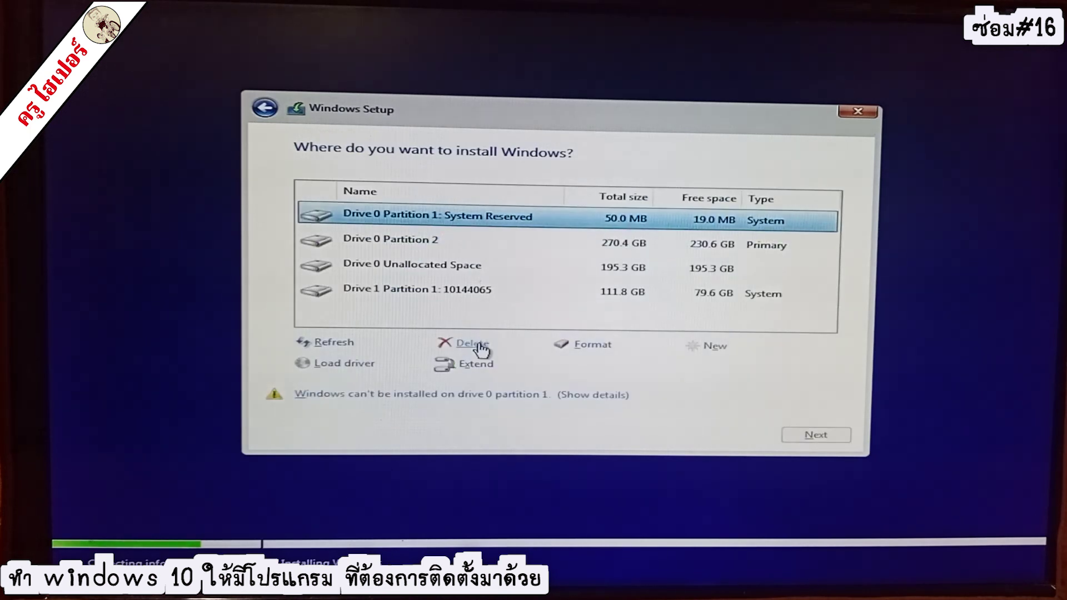
left_click(481, 349)
left_click(689, 371)
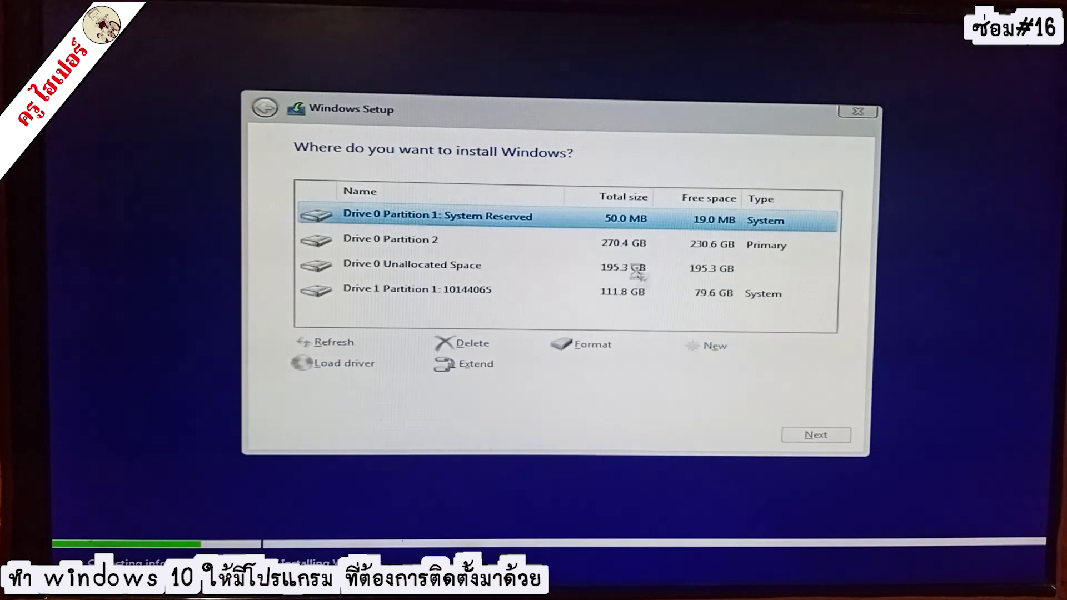
left_click(607, 248)
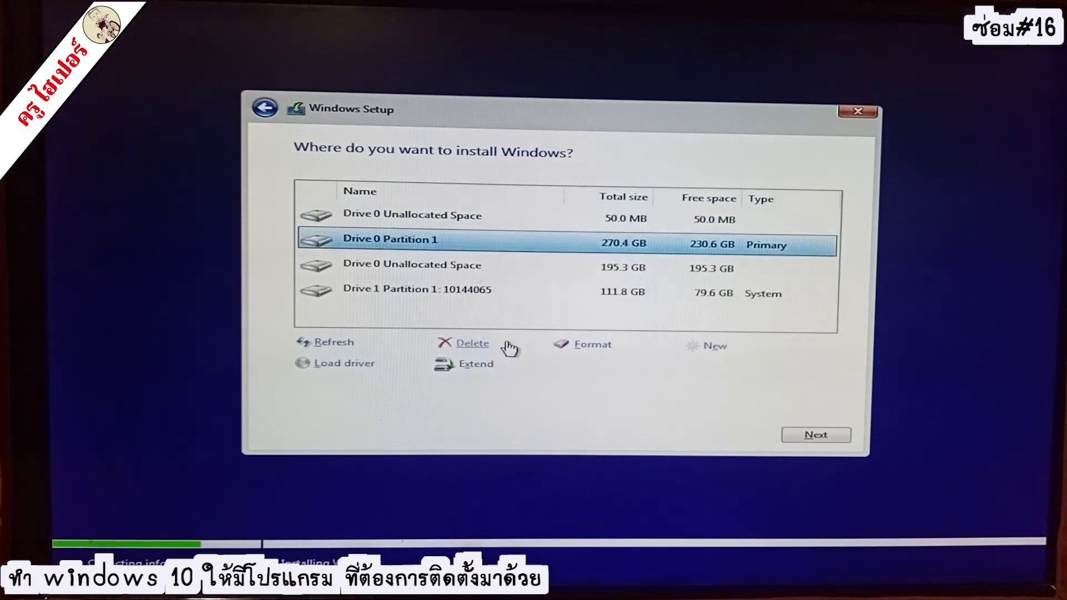
left_click(481, 348)
left_click(696, 368)
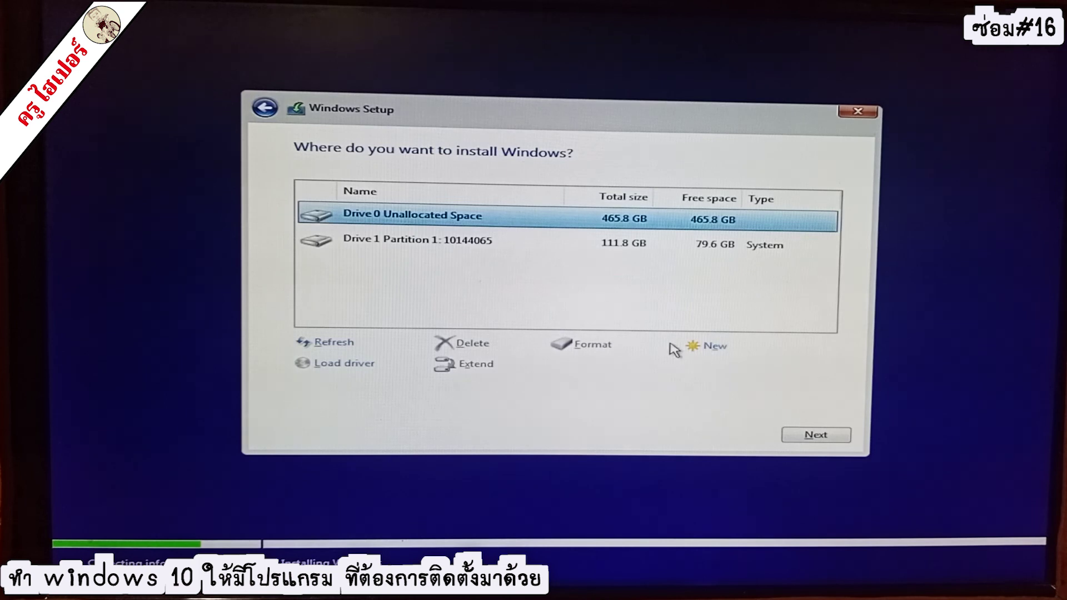
Create a new partition with a size of 236938 MB in the unallocated space of Drive 0 and accept the additional system partition
left_click(715, 349)
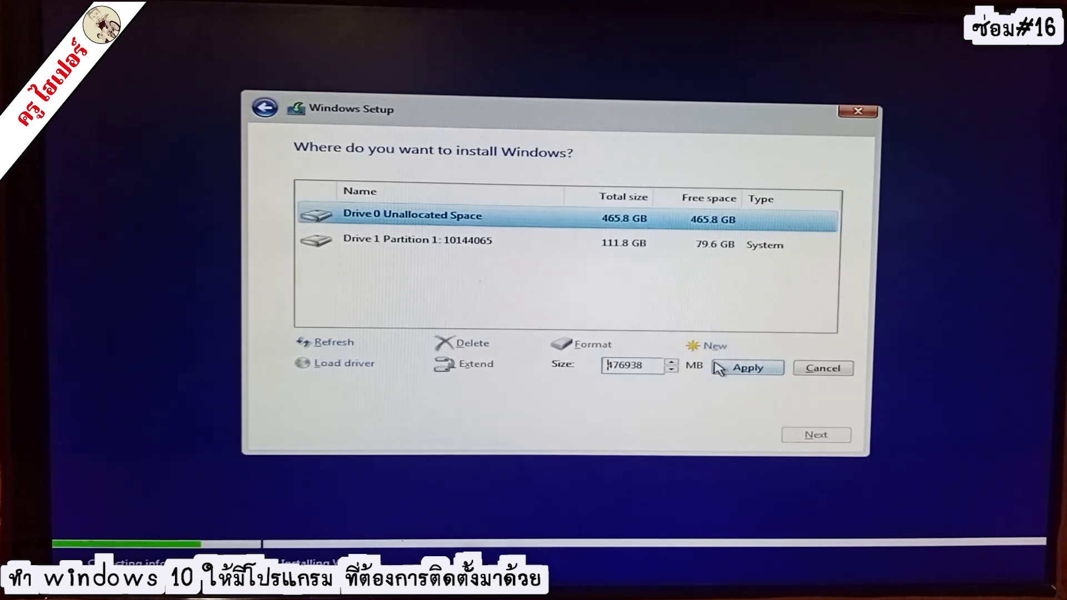
key("Delete")
type("1")
key("BackSpace")
type("2")
key("Delete")
key("Delete")
type("5")
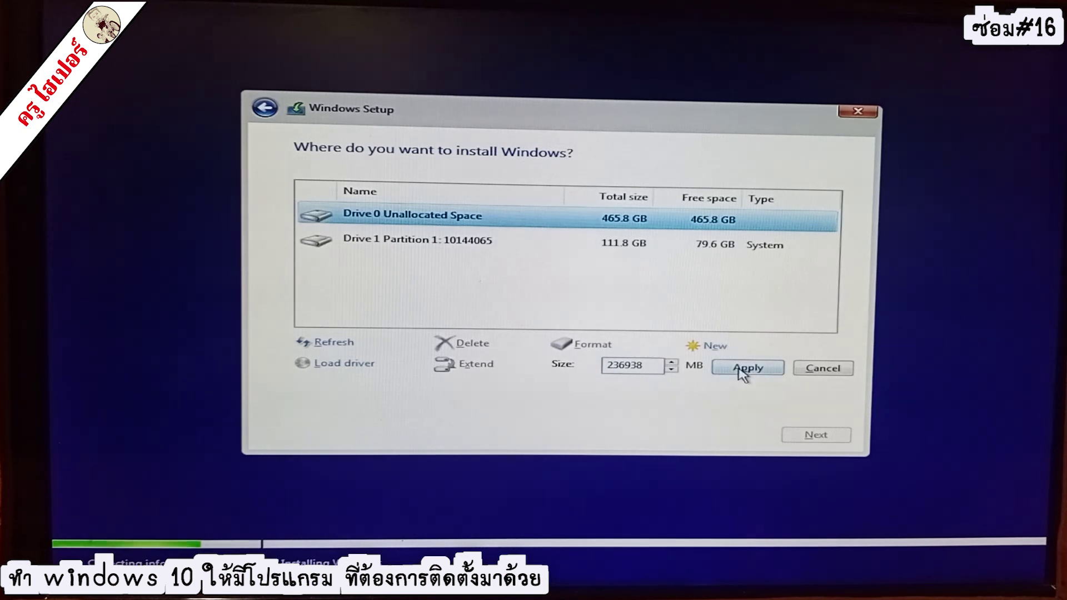
left_click(743, 371)
left_click(718, 373)
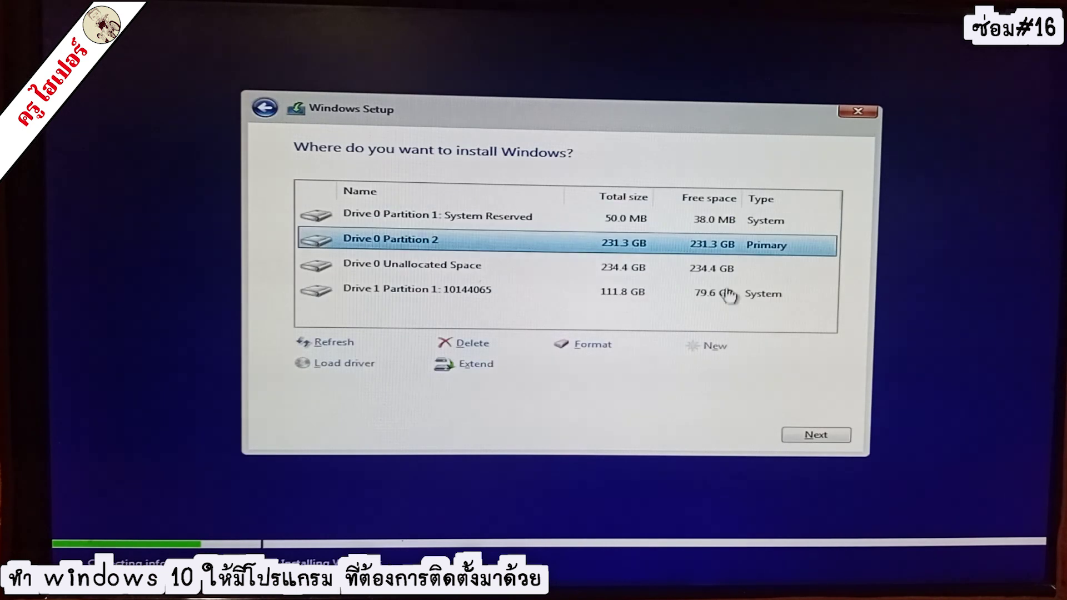
Create a partition from all remaining unallocated space on Drive 0 and start installing Windows on Drive 0 Partition 2
left_click(728, 272)
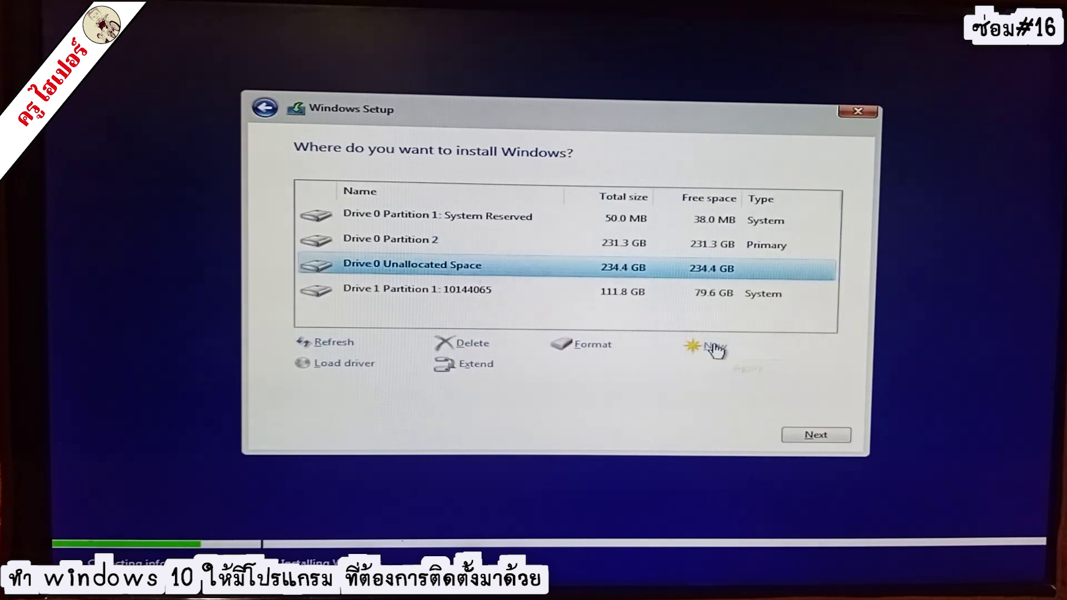
left_click(716, 349)
left_click(743, 370)
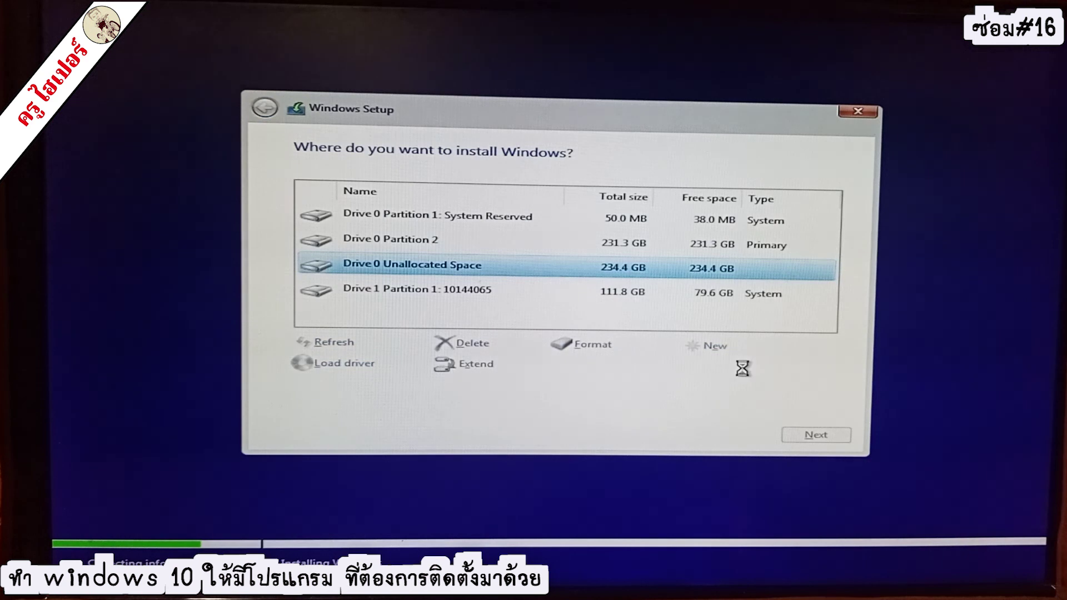
left_click(642, 249)
left_click(814, 435)
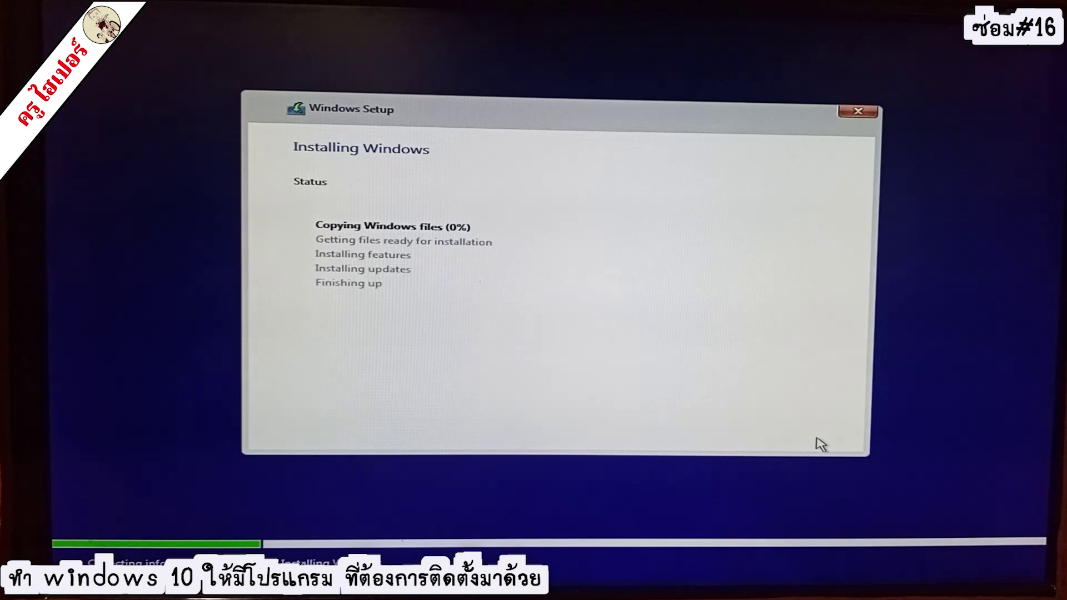